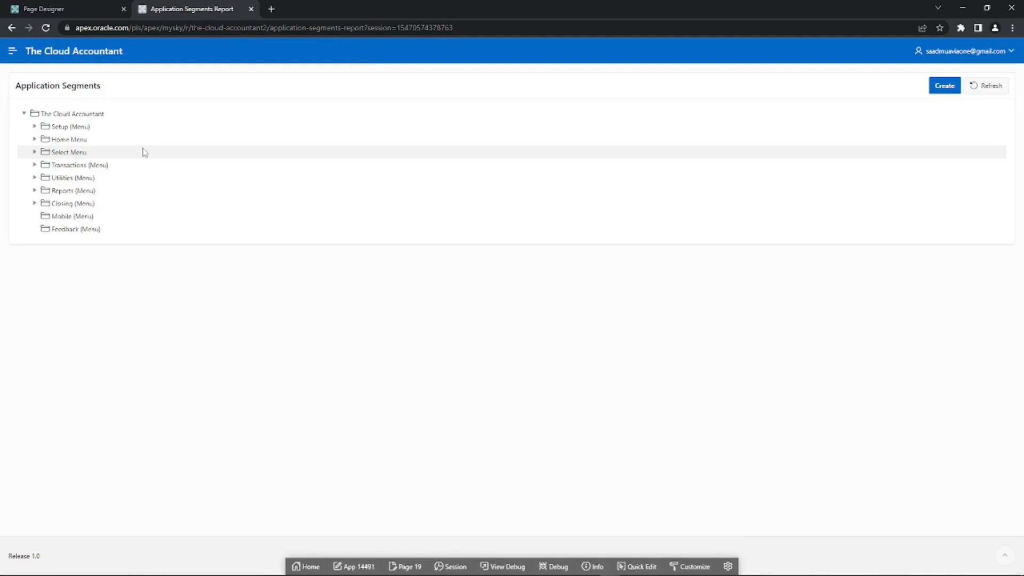
- Examine the pages under the Setup, Home, Select, Transactions, Utilities, Reports and Closing menus in the application segments tree
left_click(35, 128)
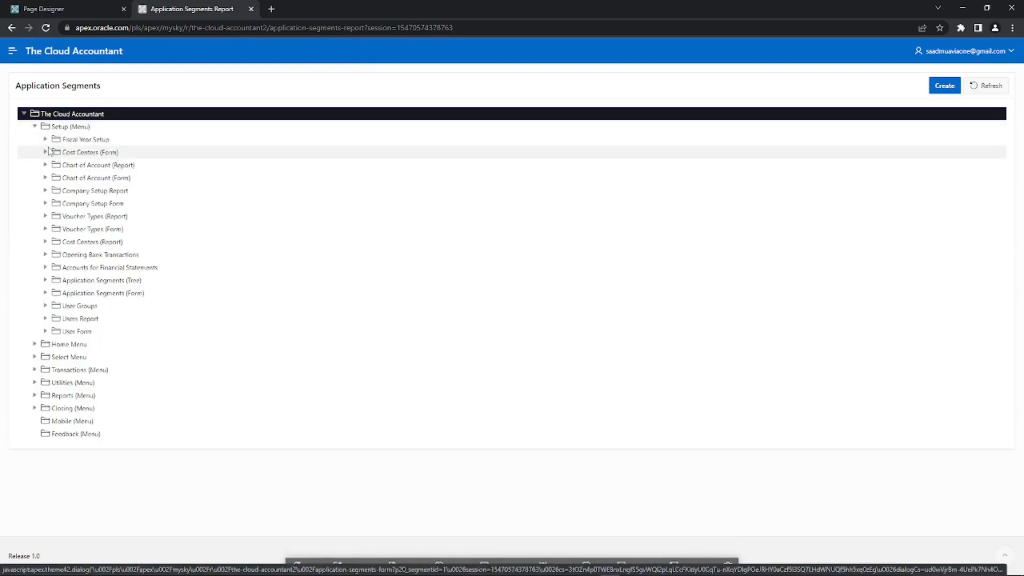
left_click(34, 344)
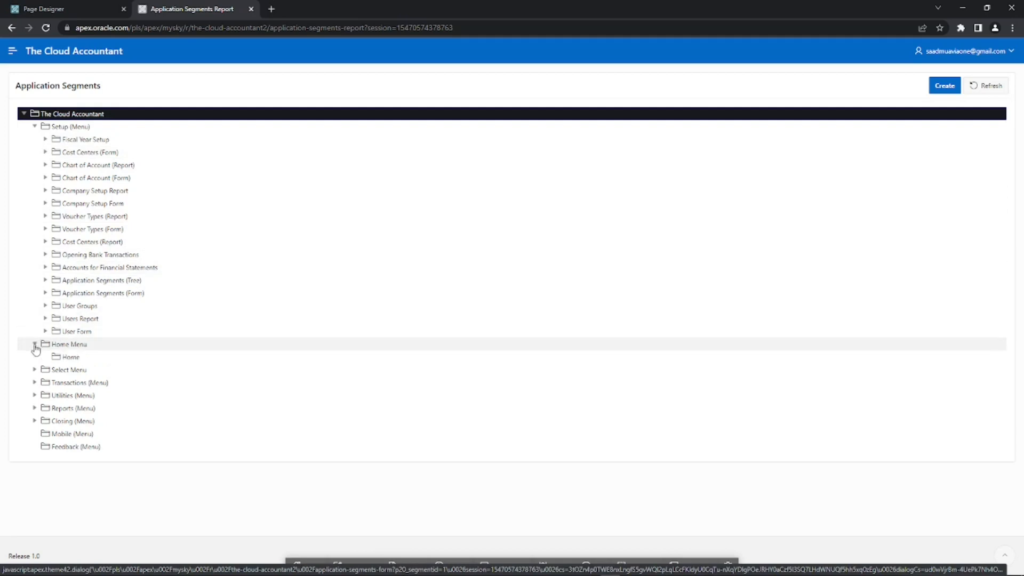
left_click(35, 370)
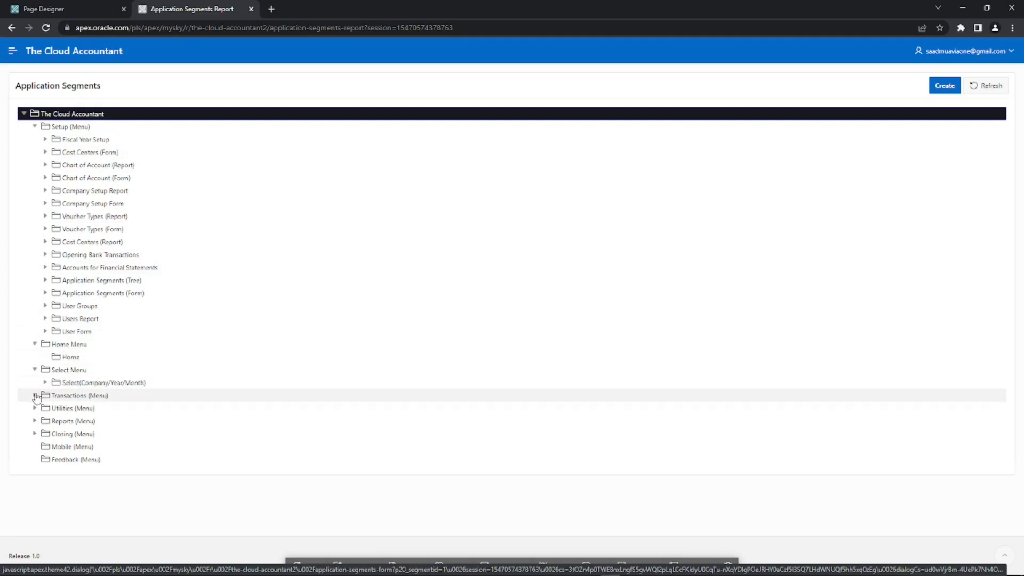
left_click(34, 395)
left_click(35, 447)
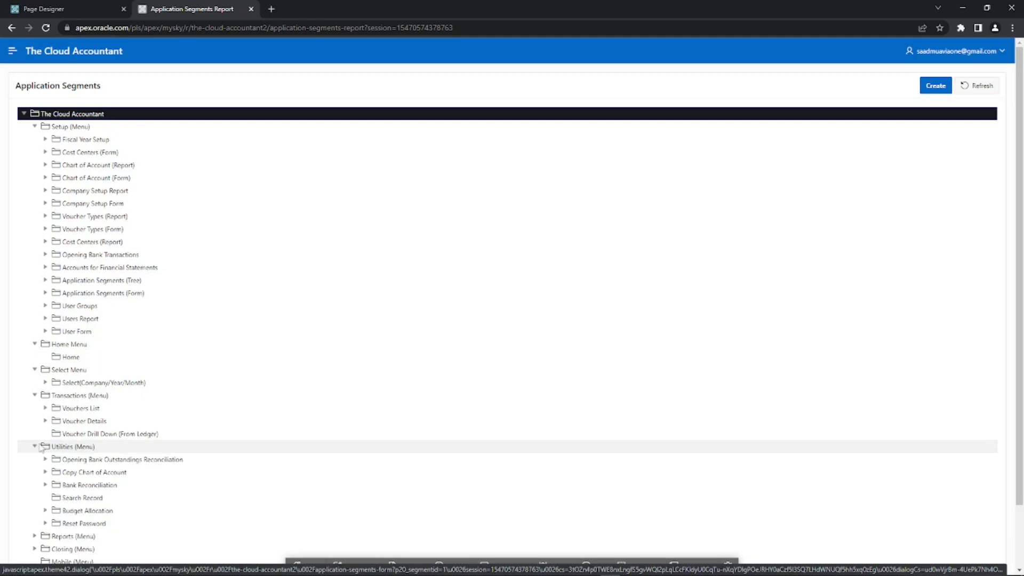
scroll(34, 464, "down", 2)
left_click(33, 466)
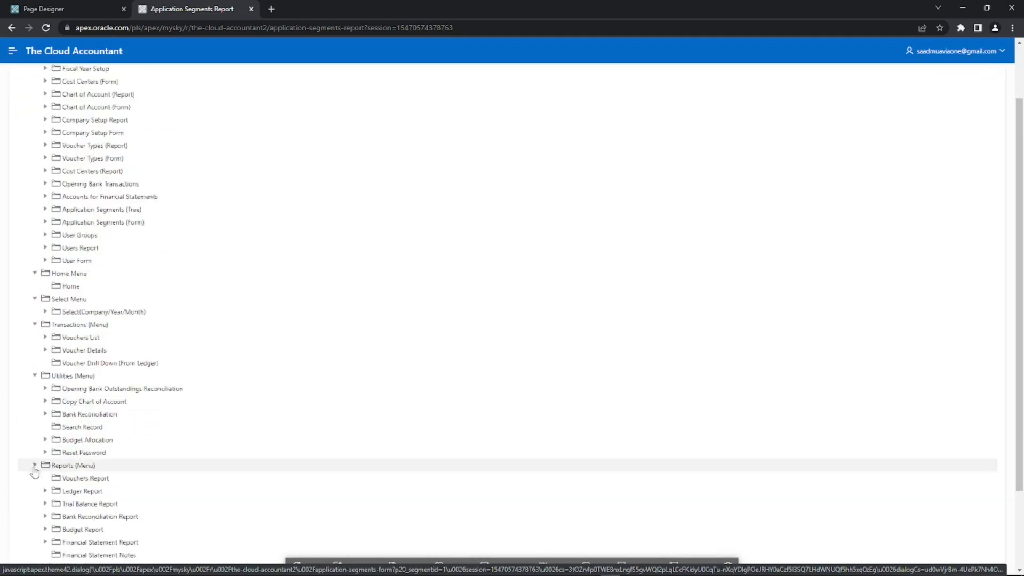
scroll(35, 477, "down", 2)
left_click(35, 480)
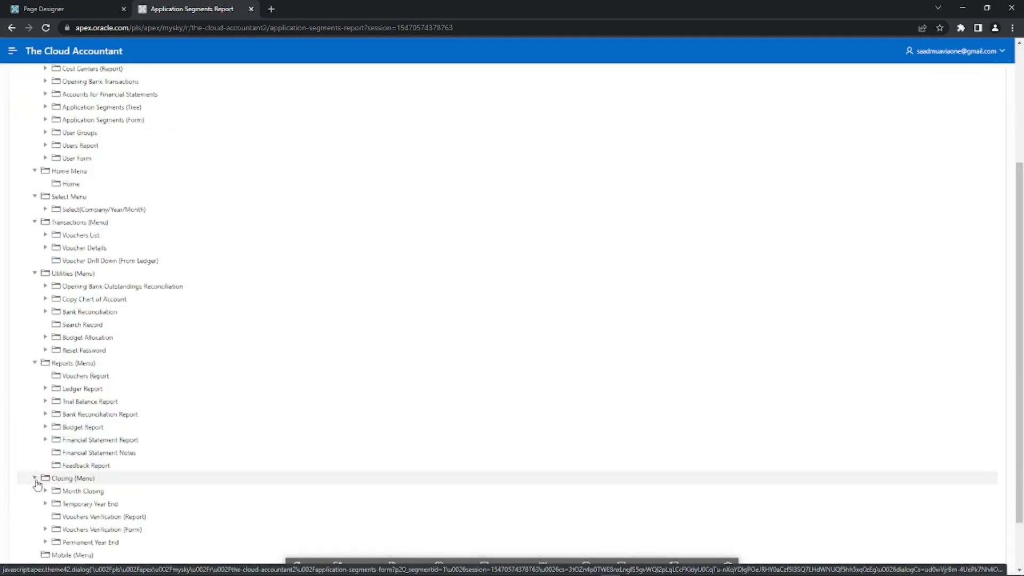
scroll(48, 483, "down", 2)
scroll(68, 485, "up", 5)
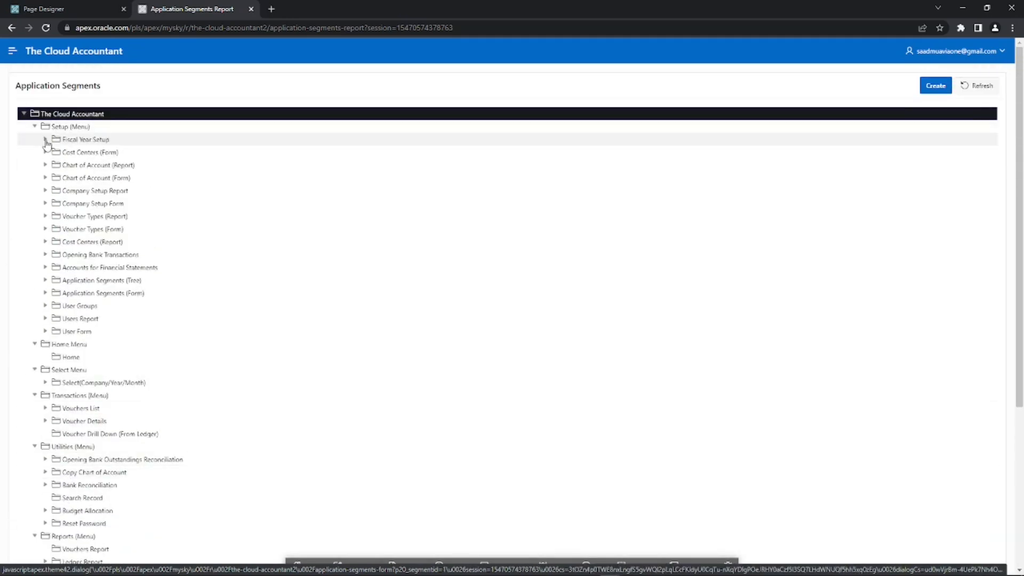
- Expand Fiscal Year Setup, Cost Centers (Form) and Chart of Account (Report) in the segments tree to view their items
left_click(45, 139)
left_click(45, 191)
left_click(46, 216)
- View the segment form for Chart of Account (Form) and the blank form for a new segment, closing each without changes
left_click(46, 242)
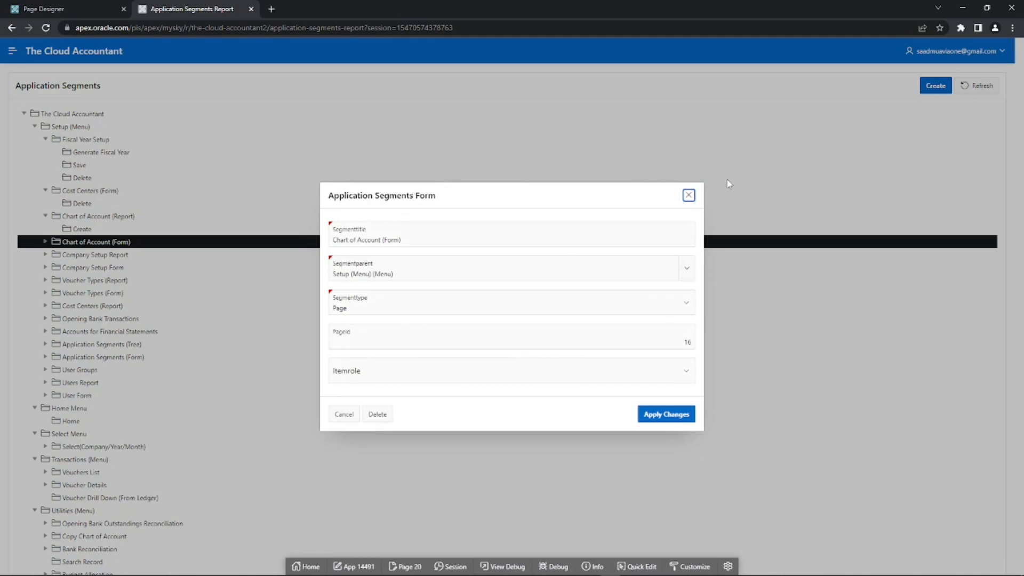
left_click(689, 195)
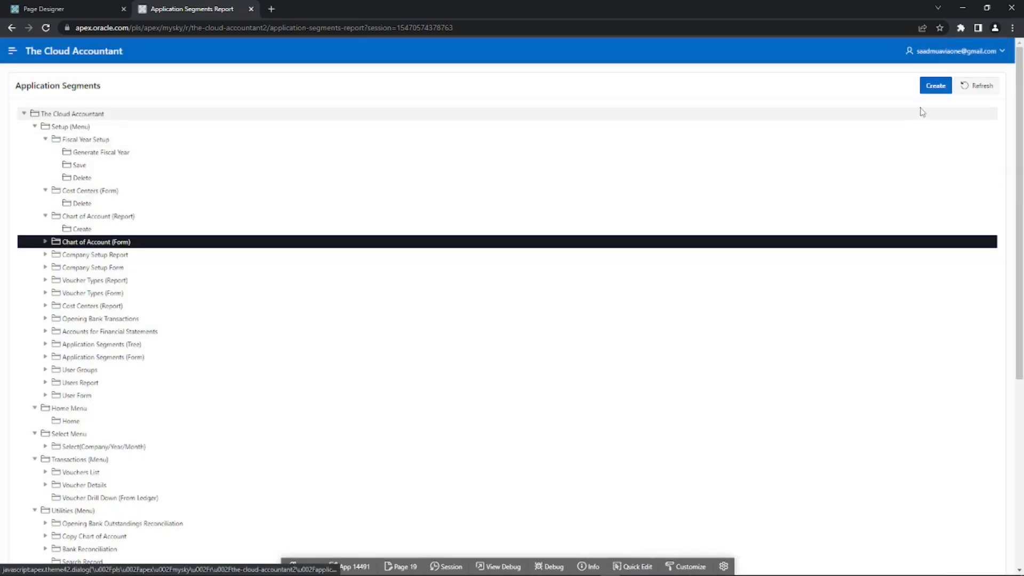
left_click(935, 87)
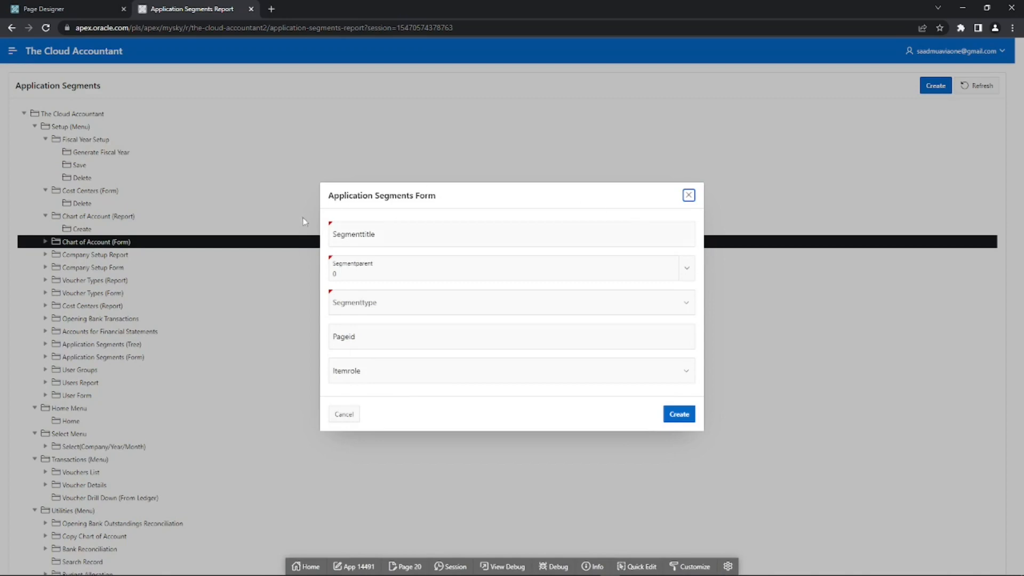
left_click(689, 196)
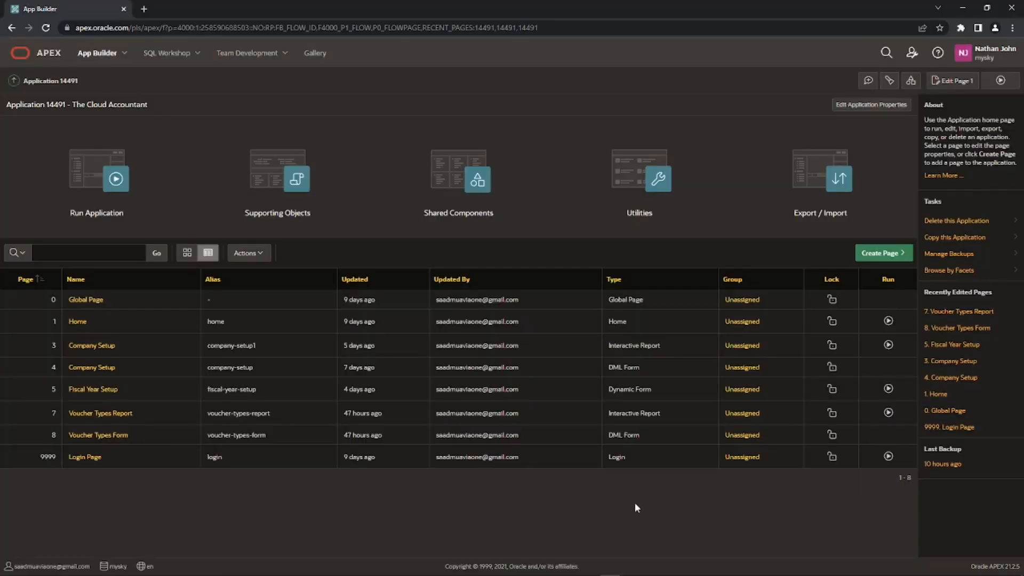
- Start a new static list of values from scratch named Segment Type in the application's shared components
left_click(457, 177)
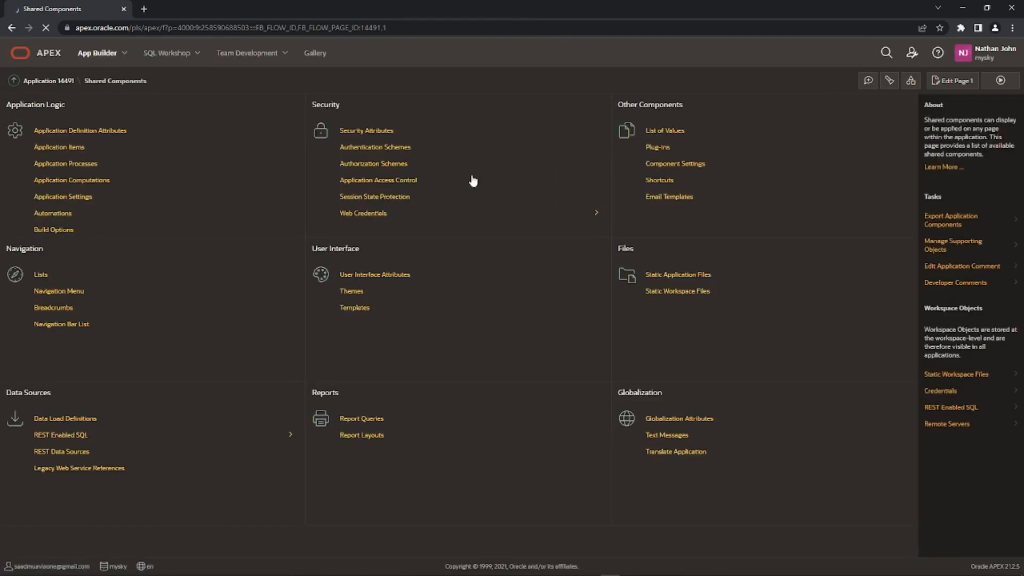
left_click(653, 130)
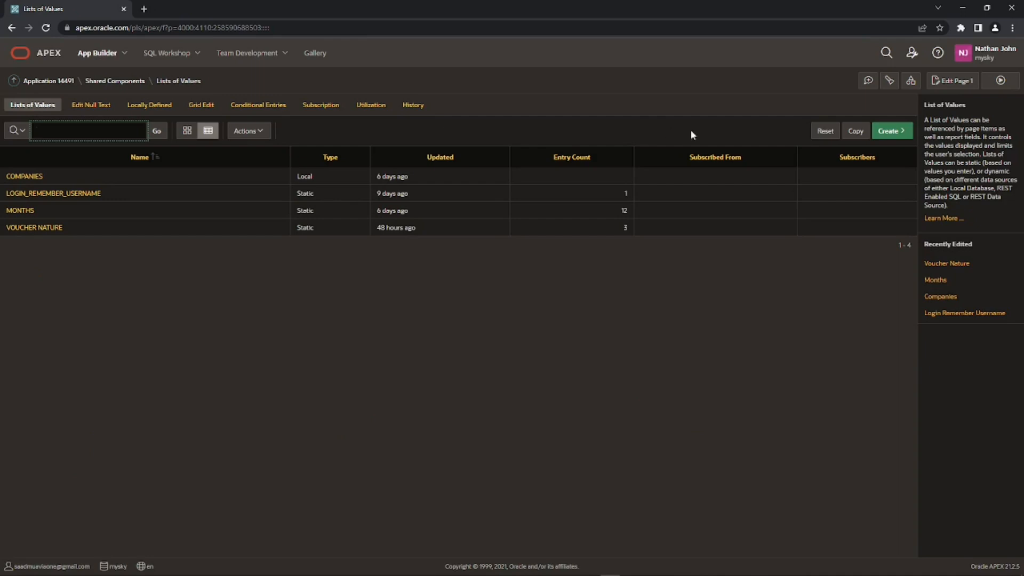
left_click(892, 131)
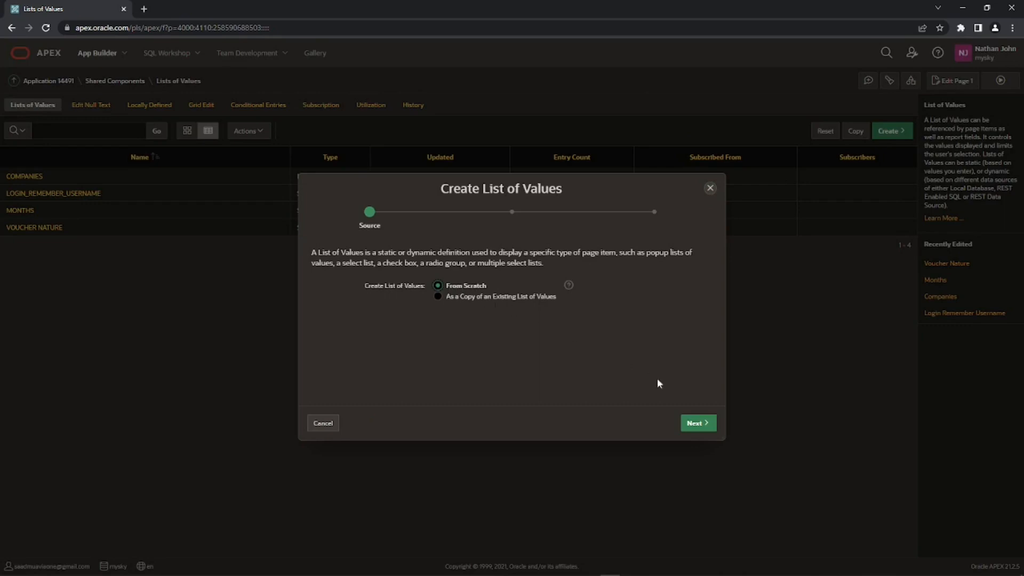
left_click(693, 425)
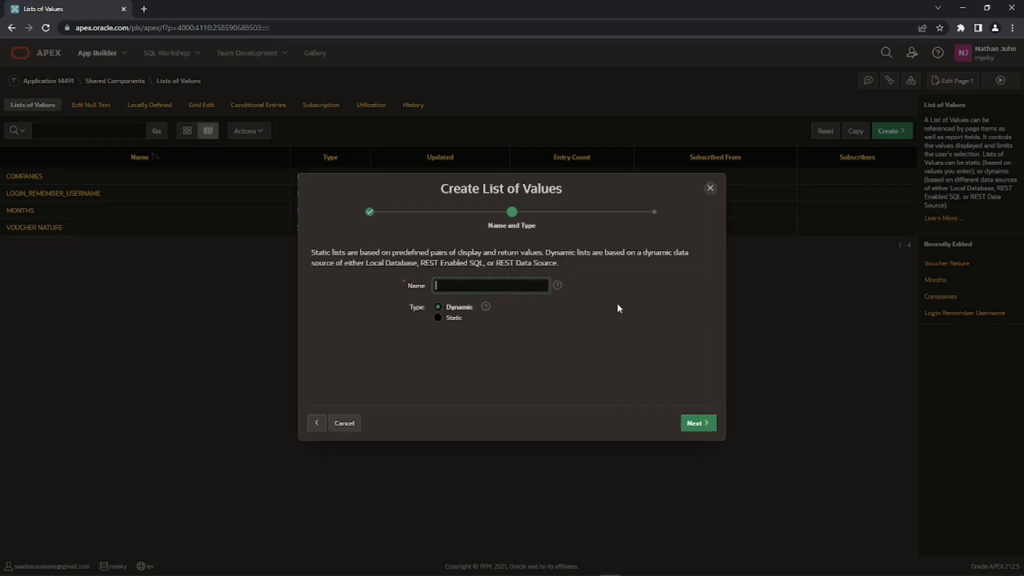
type("egment Type")
left_click(437, 320)
left_click(697, 425)
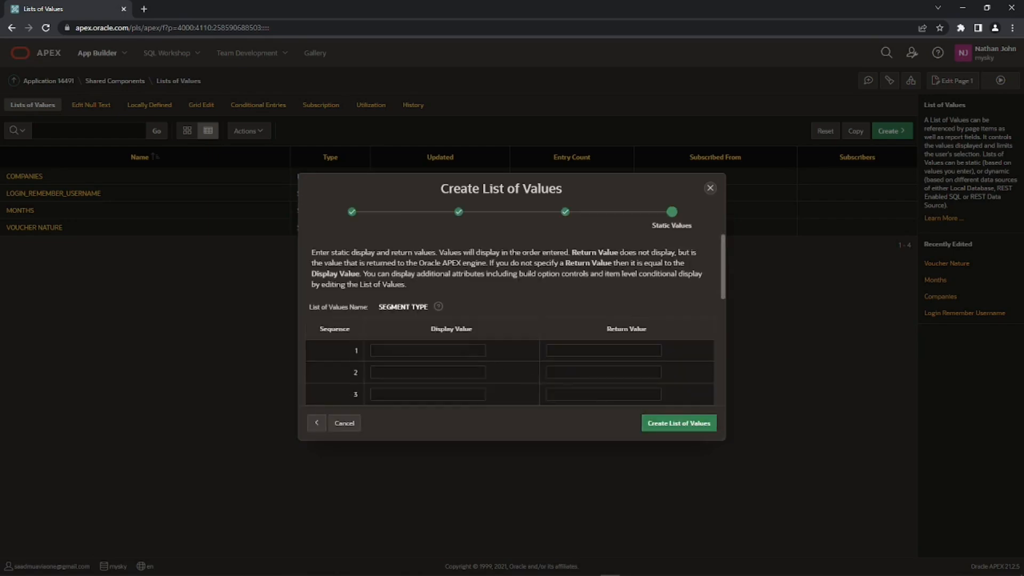
- Enter App and Item as the first two entries of the list, using the same text for display and return values
left_click(475, 351)
left_click(514, 335)
left_click(474, 350)
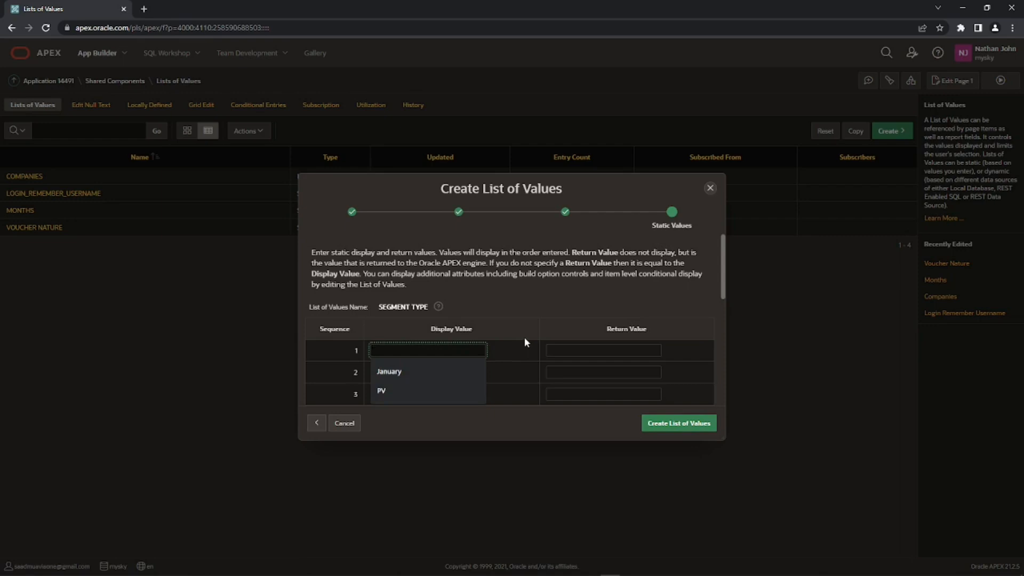
type("App")
left_click(565, 352)
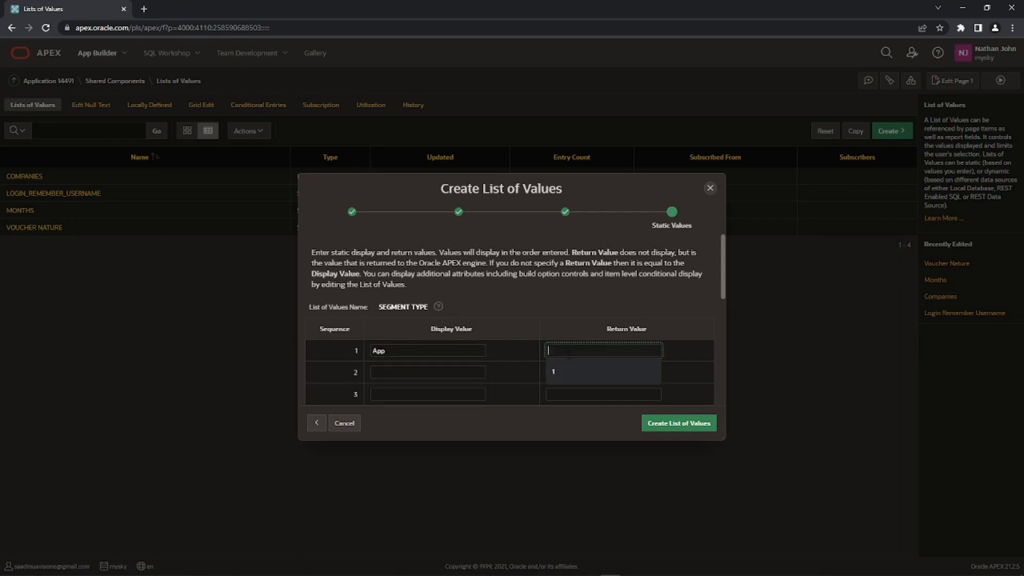
type("App")
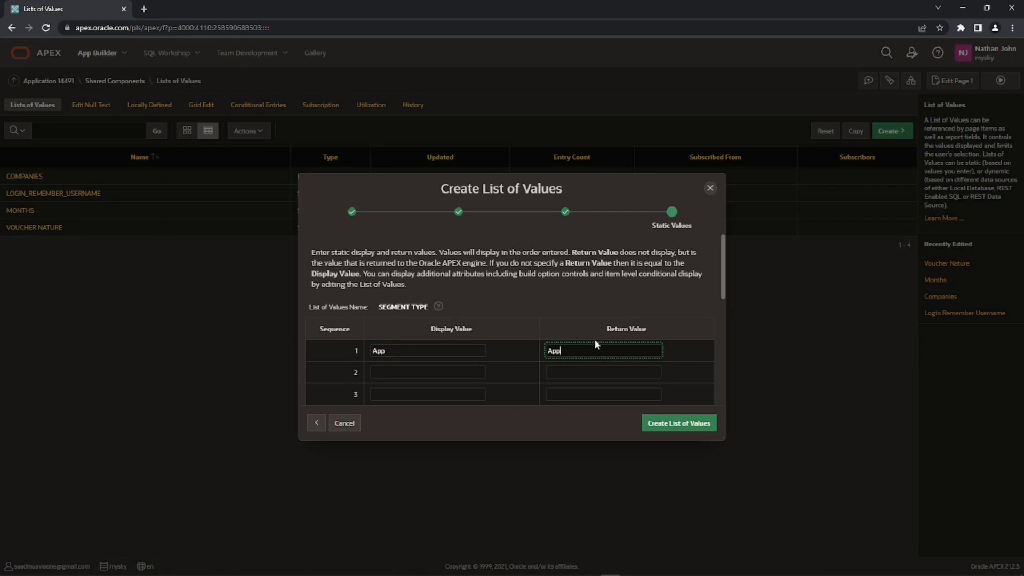
key("Tab")
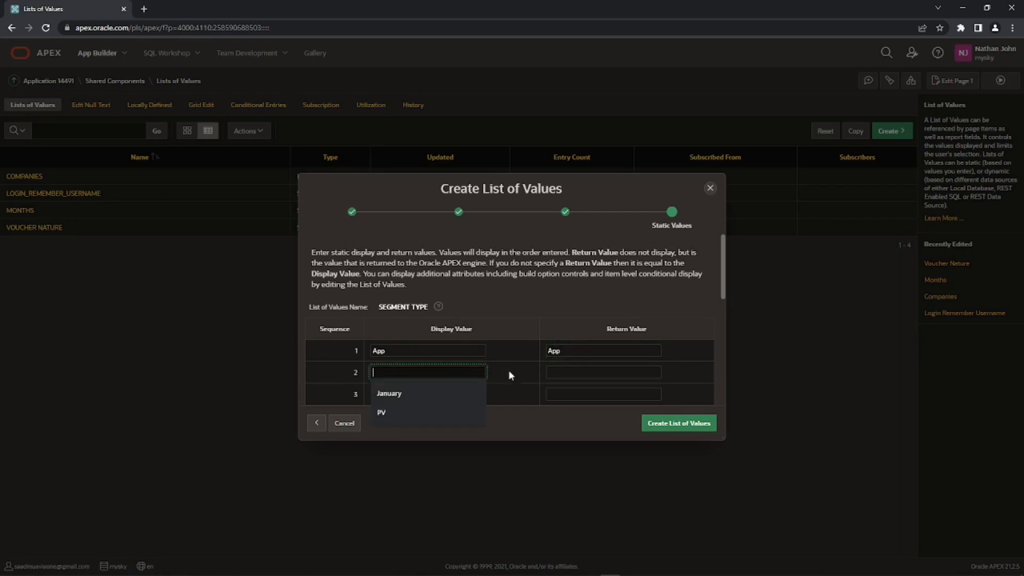
type("Item")
key("Tab")
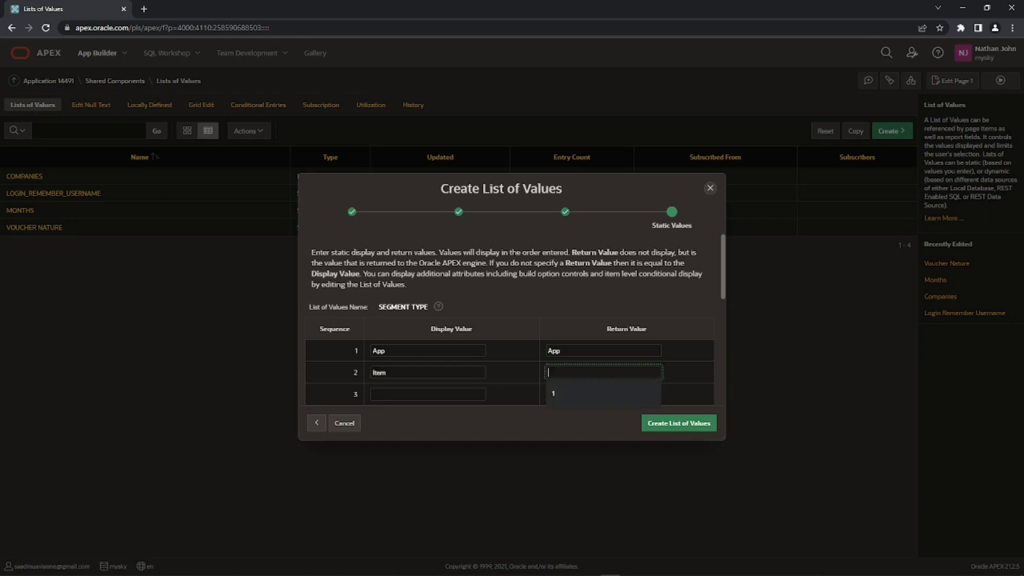
type("It")
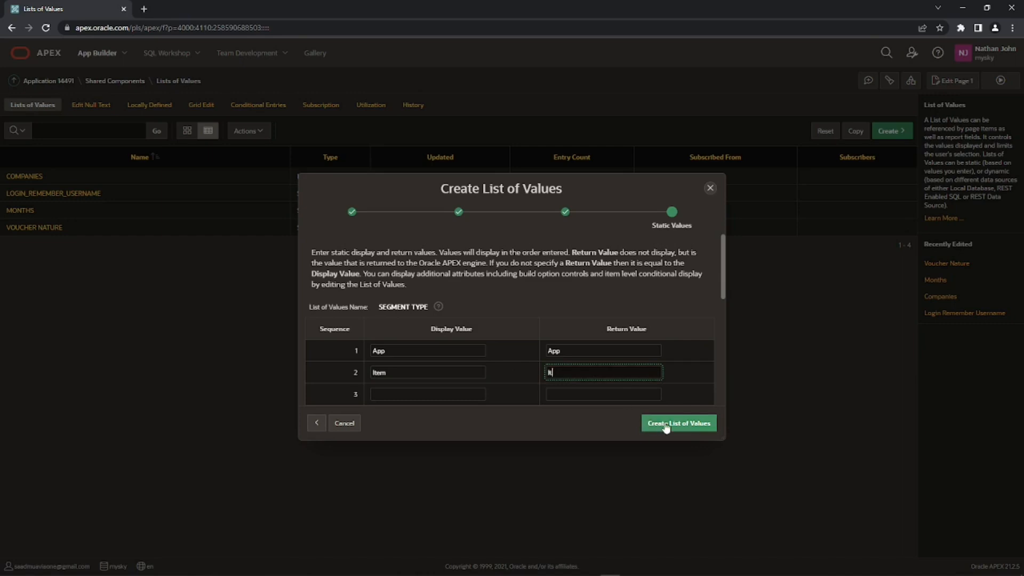
type("em")
- Add Menu and Page as the third and fourth entries, with matching display and return values
left_click(431, 396)
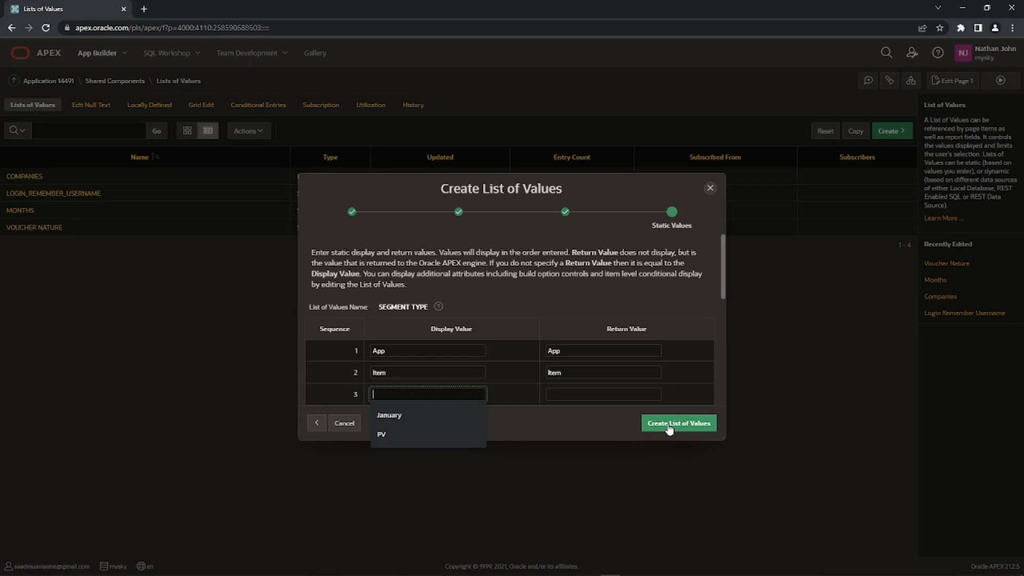
type("Menu")
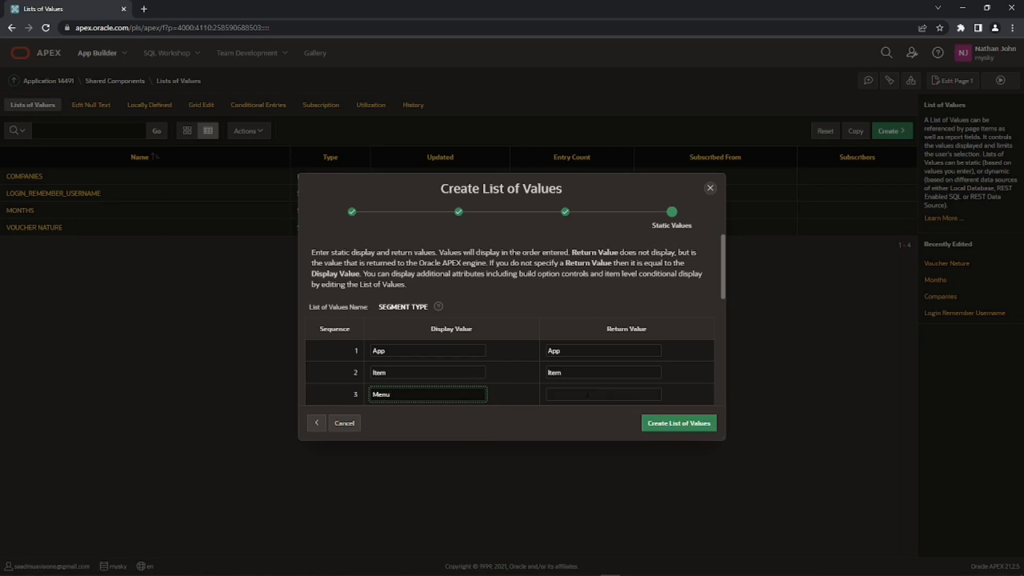
key("Tab")
scroll(599, 352, "down", 2)
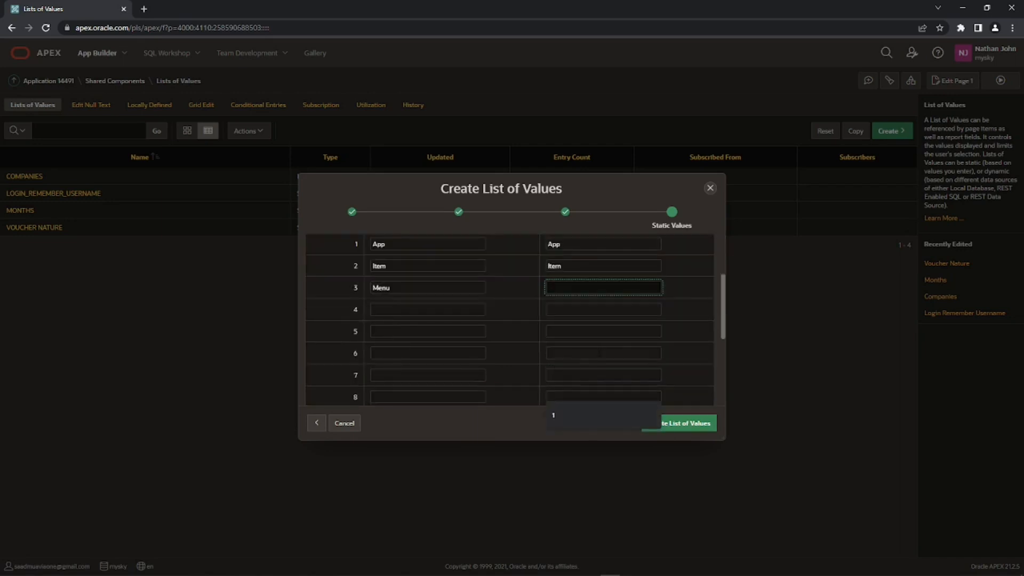
type("Menu")
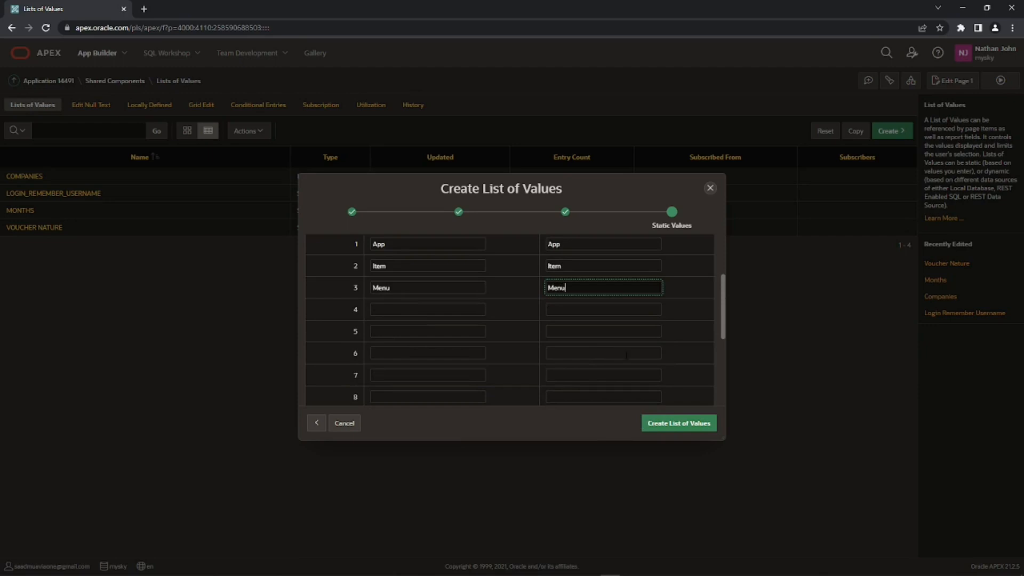
left_click(423, 309)
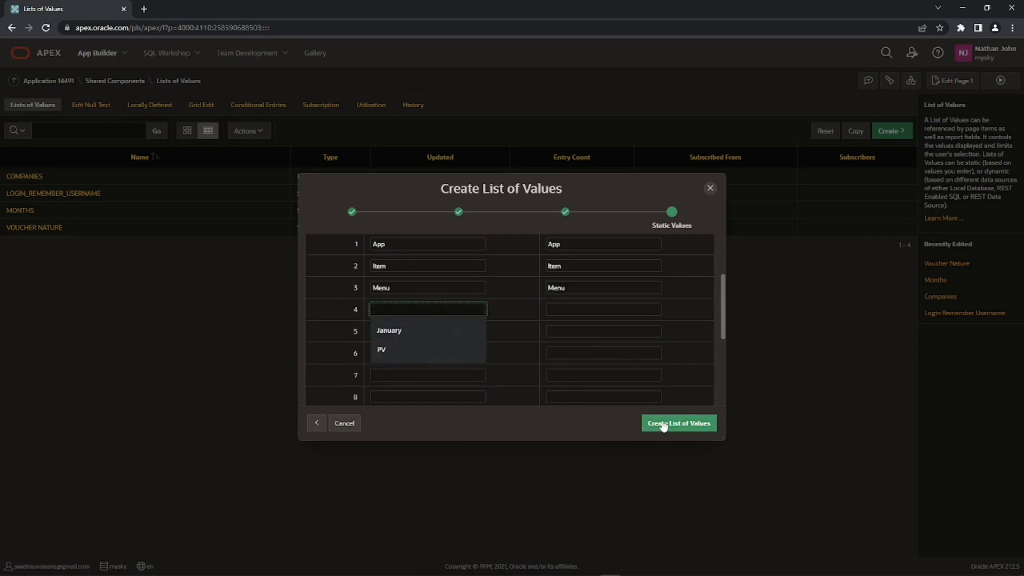
type("Page")
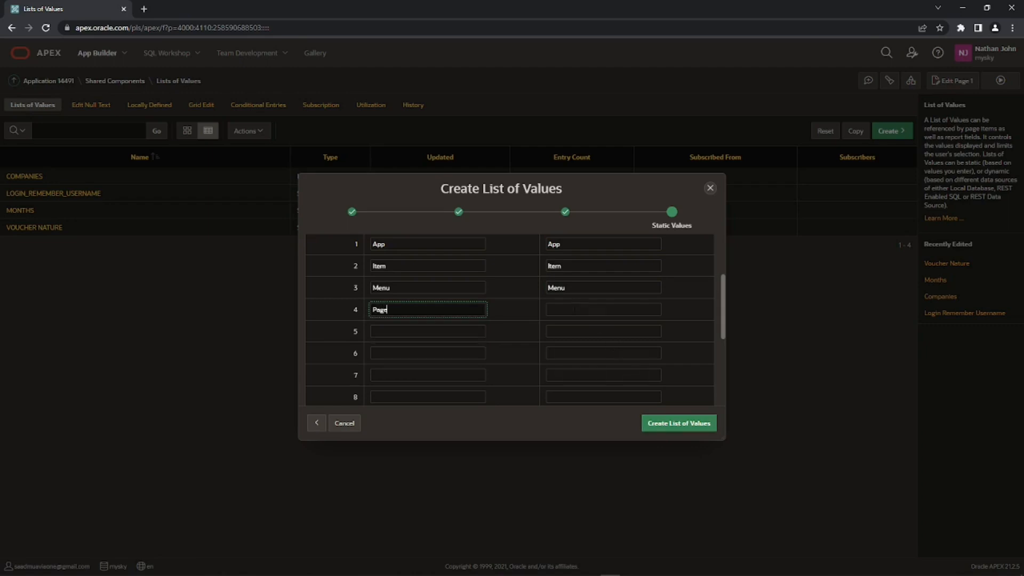
key("Tab")
type("Page")
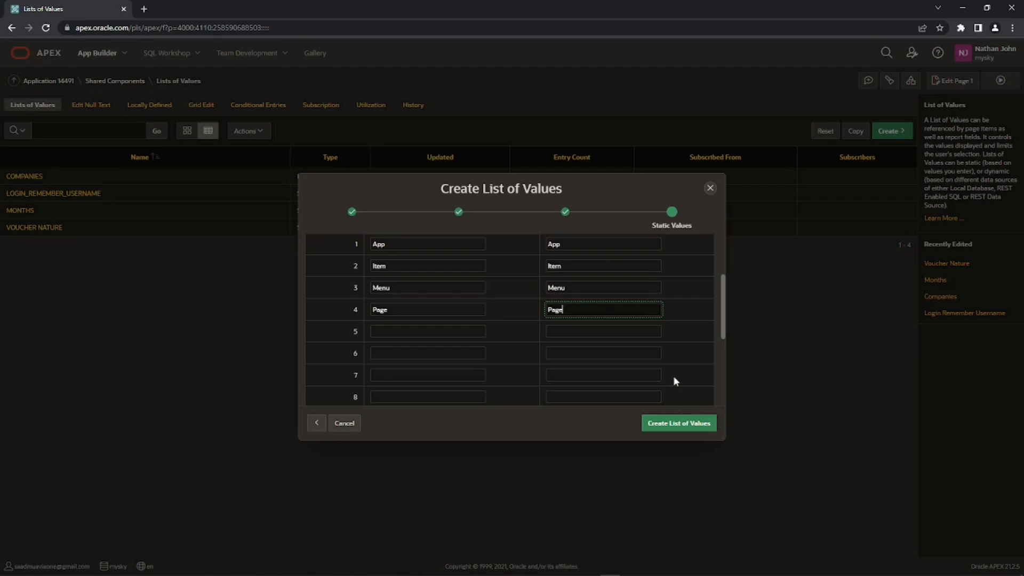
- Review the four segment type entries and create the list of values
scroll(673, 376, "up", 1)
scroll(549, 379, "up", 1)
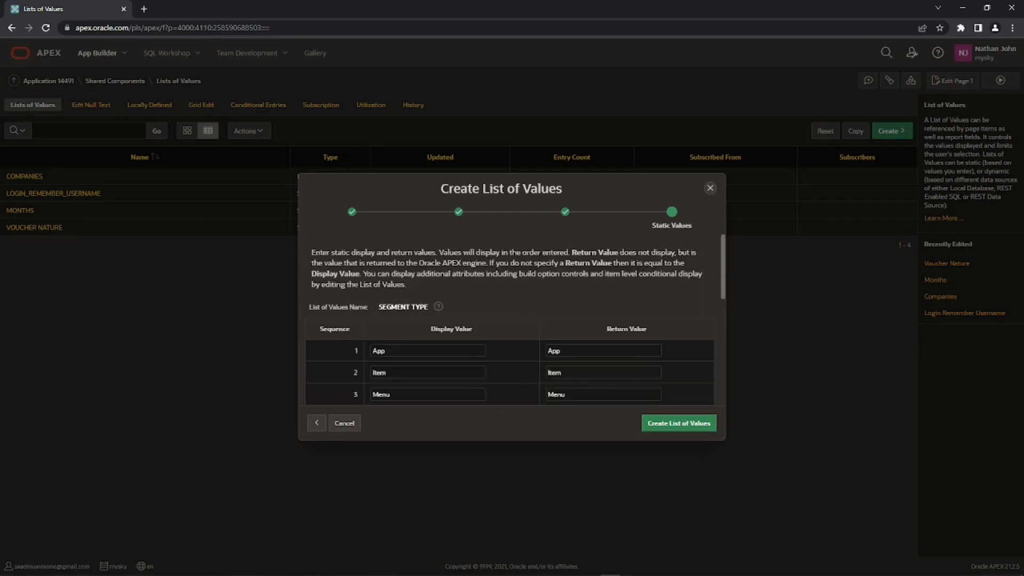
scroll(591, 395, "down", 1)
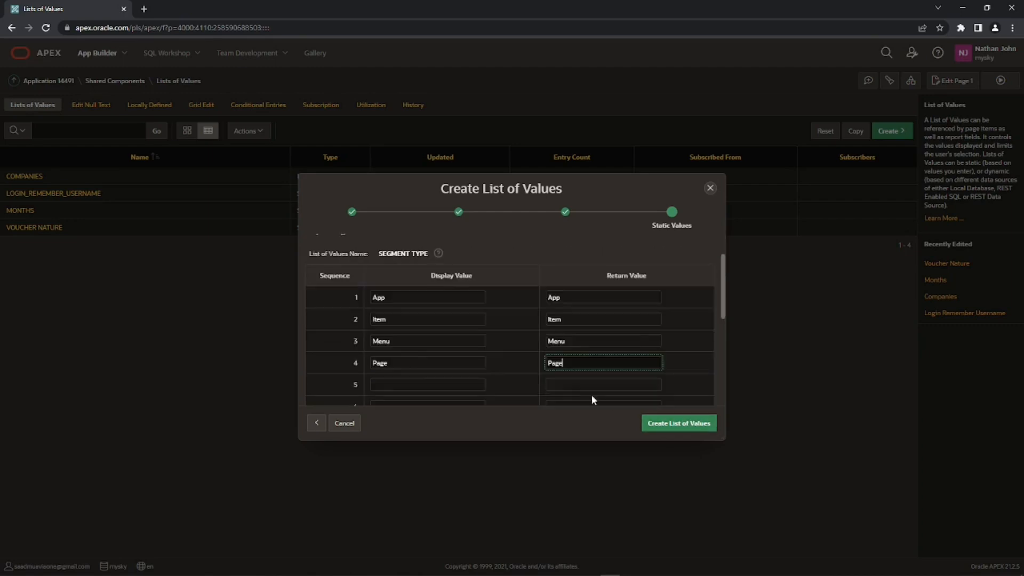
left_click(675, 425)
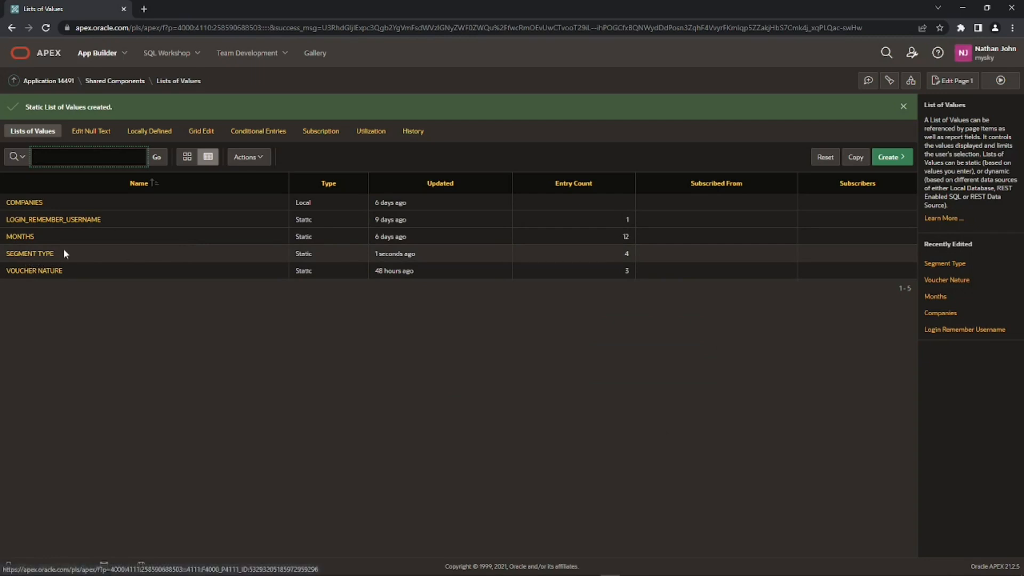
- Start another static list of values from scratch named Item Role
left_click(889, 157)
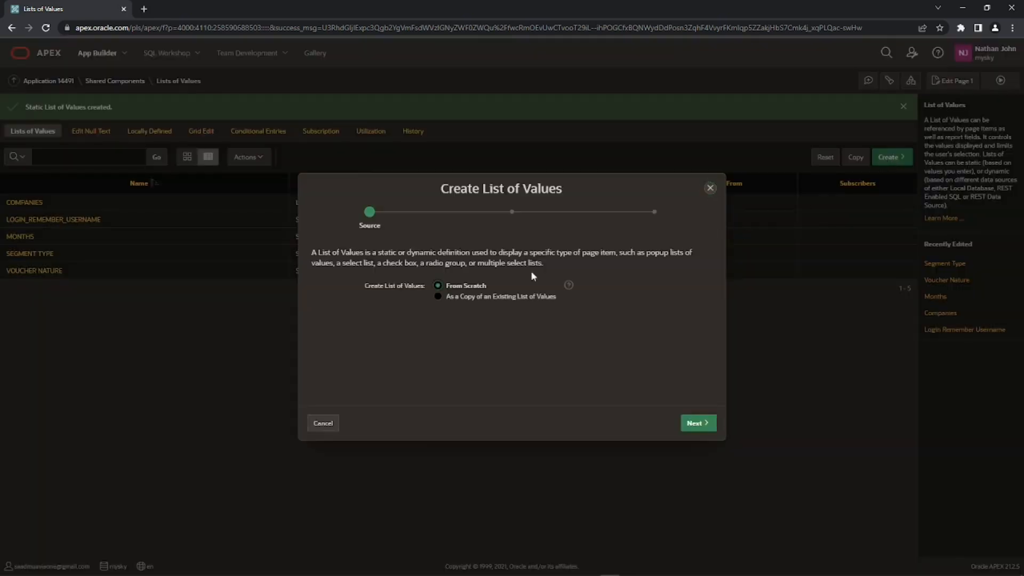
left_click(695, 423)
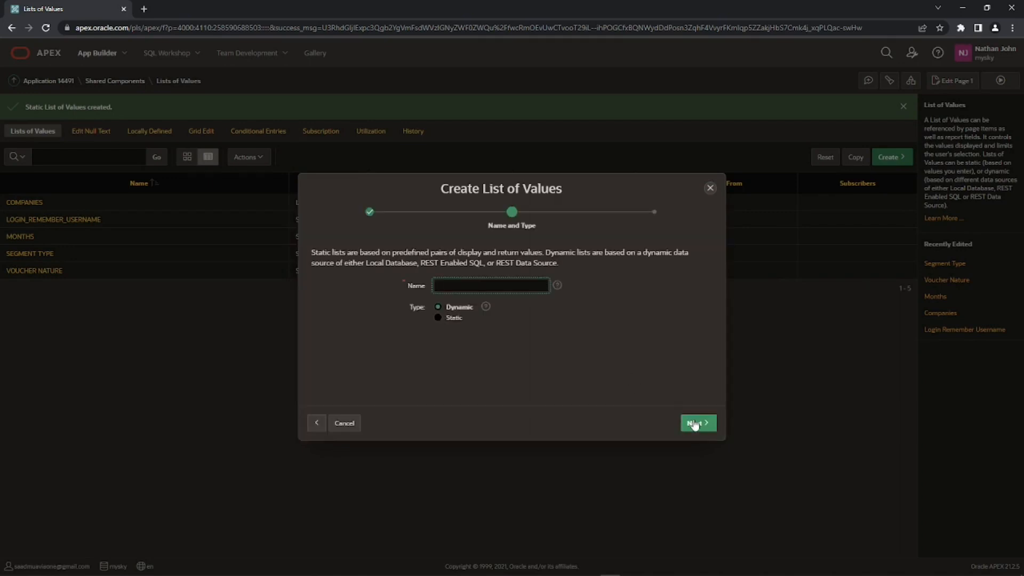
type("Item Role")
left_click(438, 318)
left_click(700, 429)
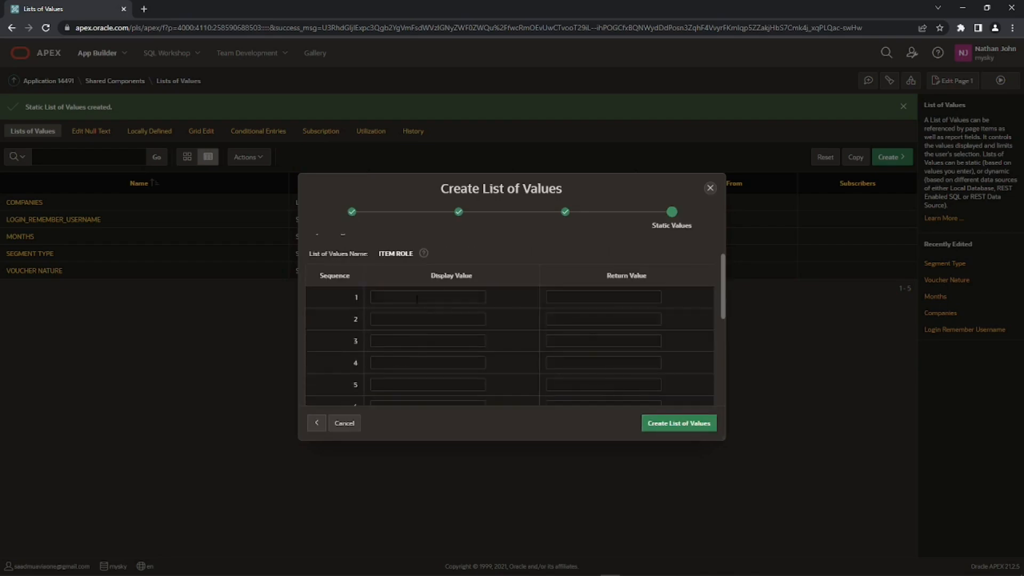
- Enter Create and Modify as the first two Item Role entries, with identical display and return values
left_click(416, 298)
type("C")
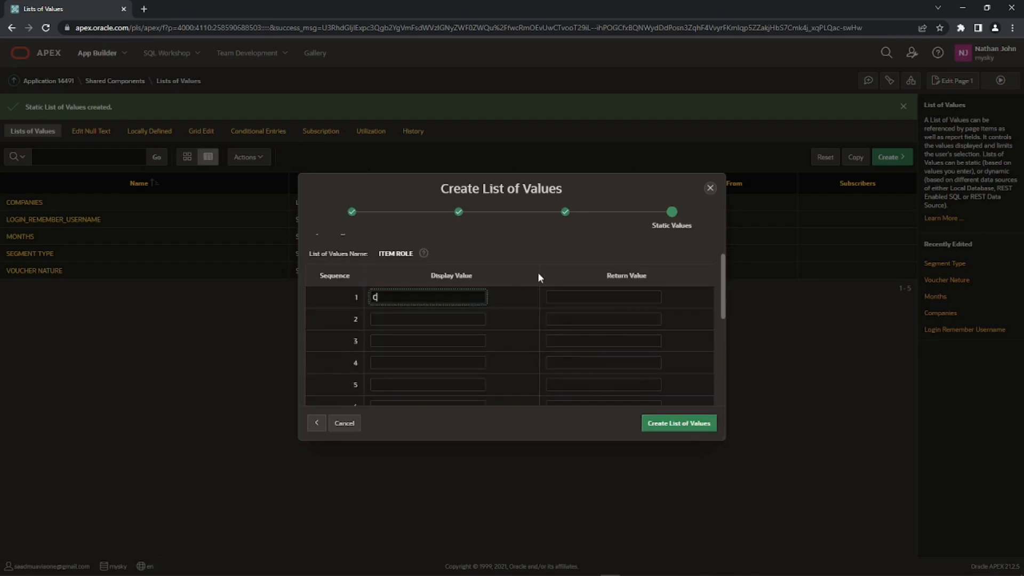
type("reate")
left_click(549, 296)
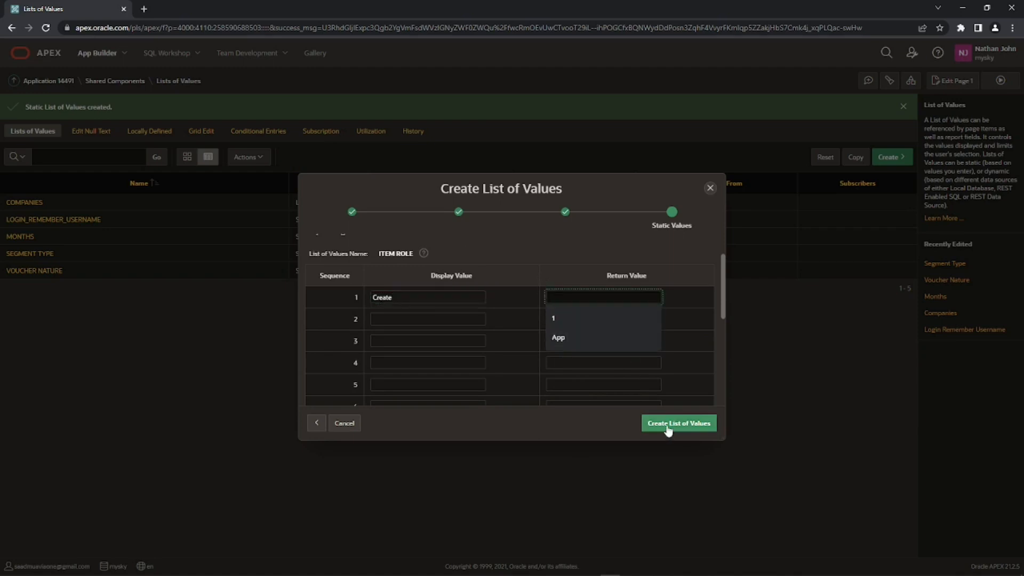
type("Cre")
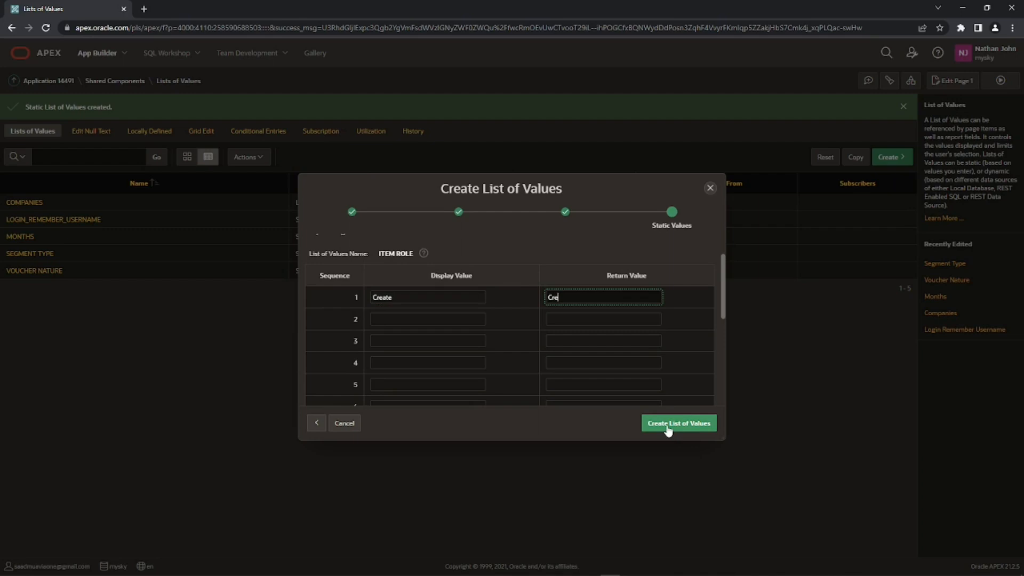
type("ate")
key("Tab")
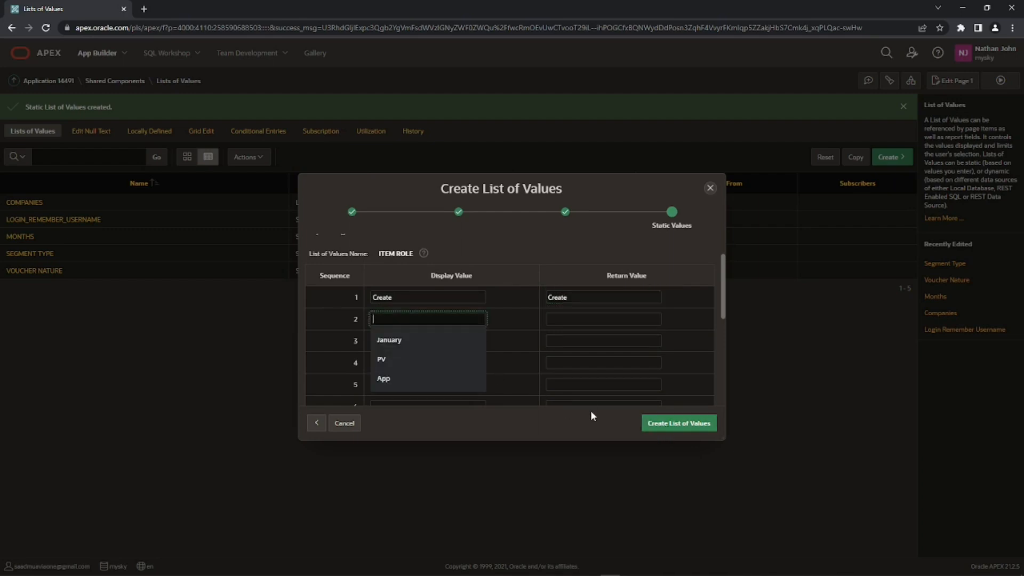
type("Modify")
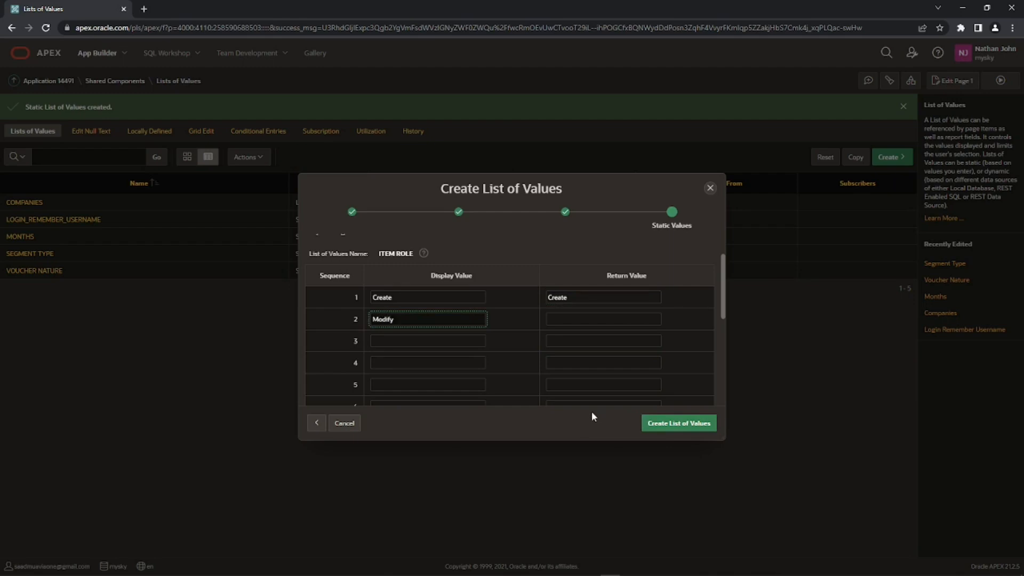
left_click(577, 318)
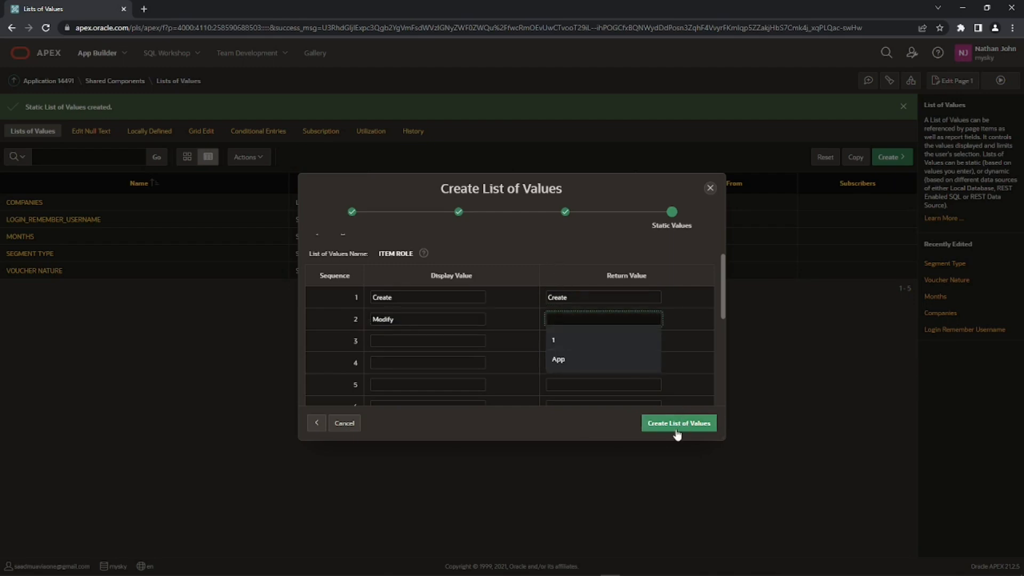
type("Mo")
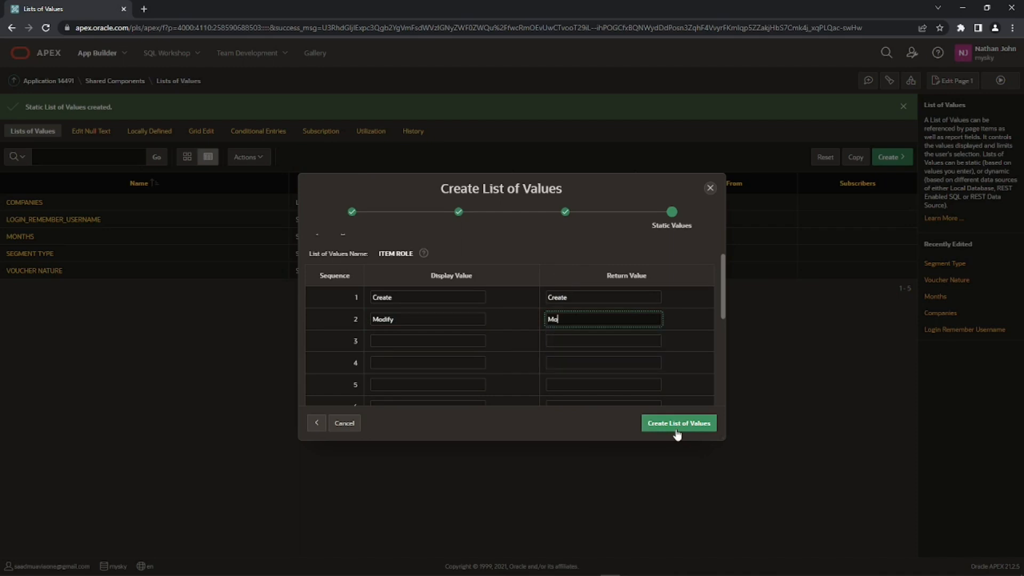
type("dify")
- Add Delete and Save as the third and fourth entries, using the same text for display and return values
left_click(459, 342)
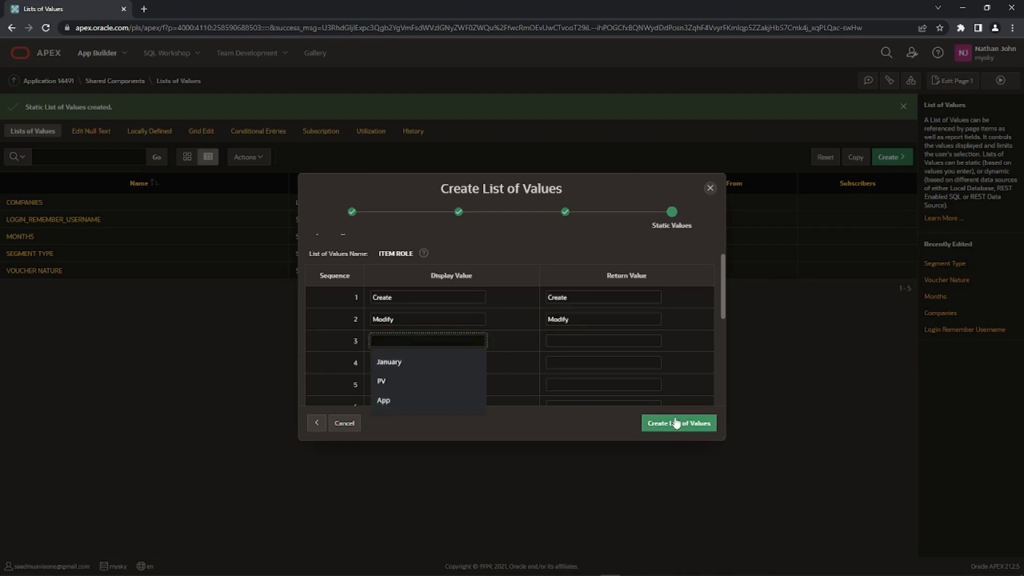
type("Delete")
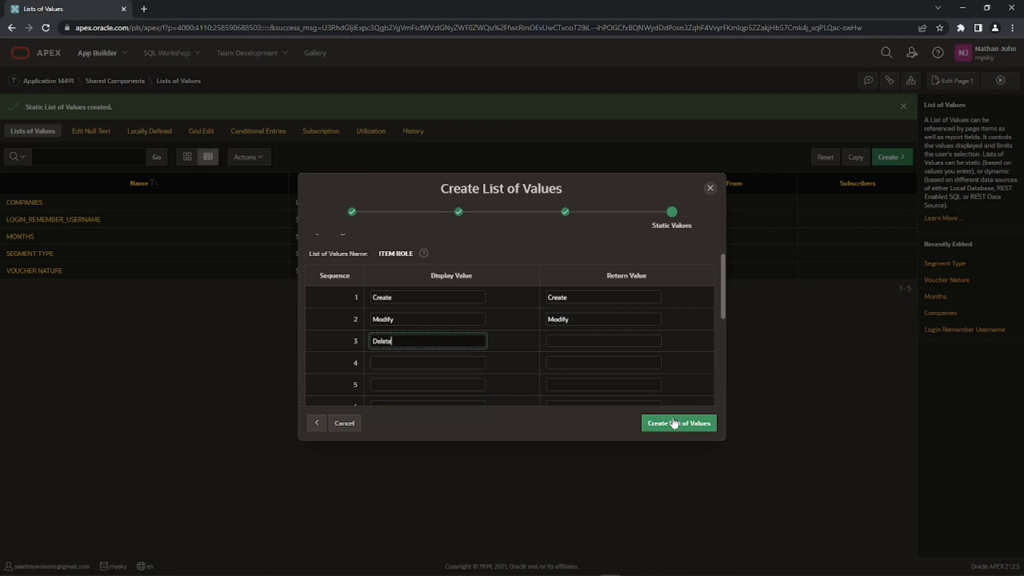
key("Tab")
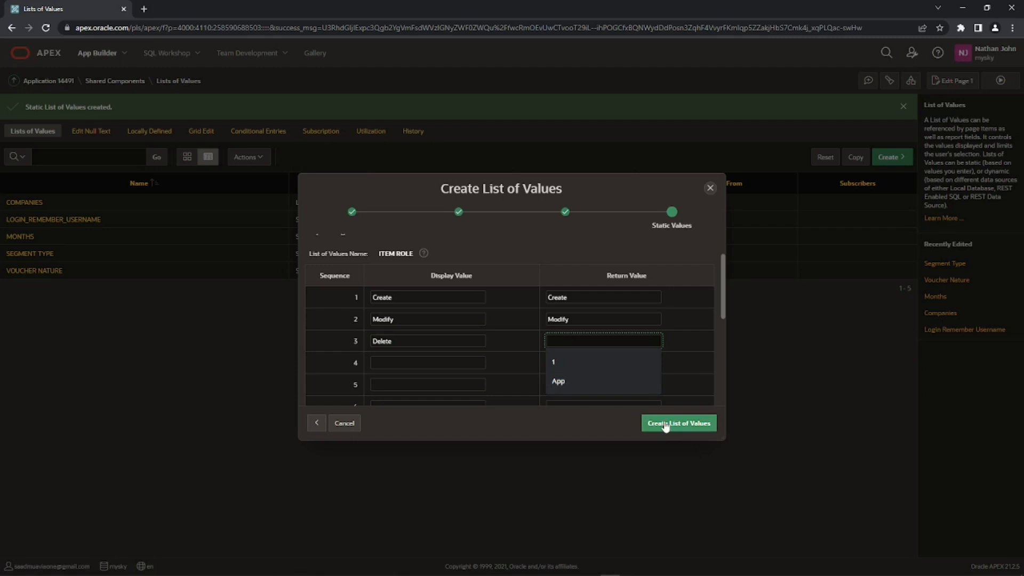
type("Delete")
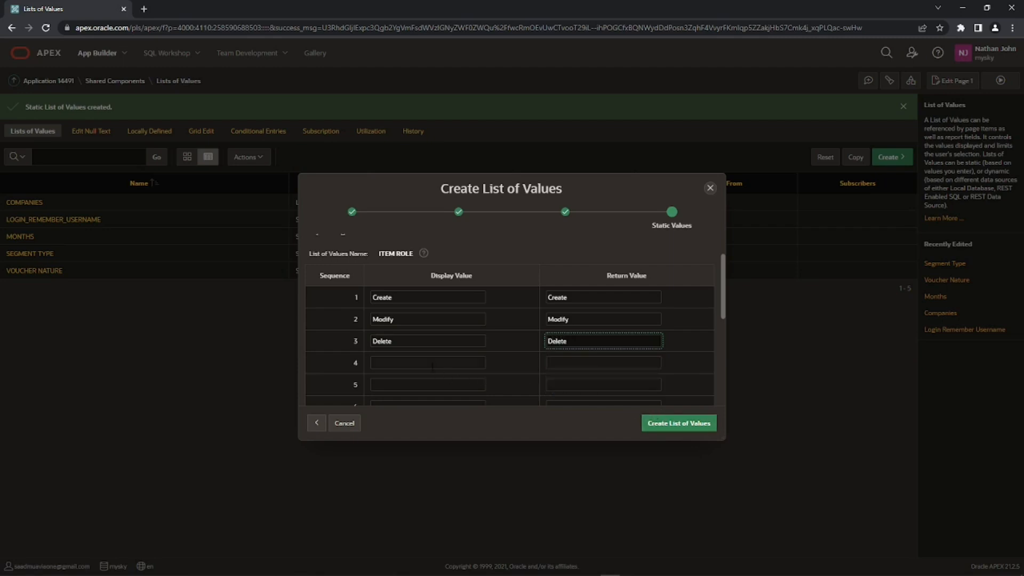
left_click(437, 364)
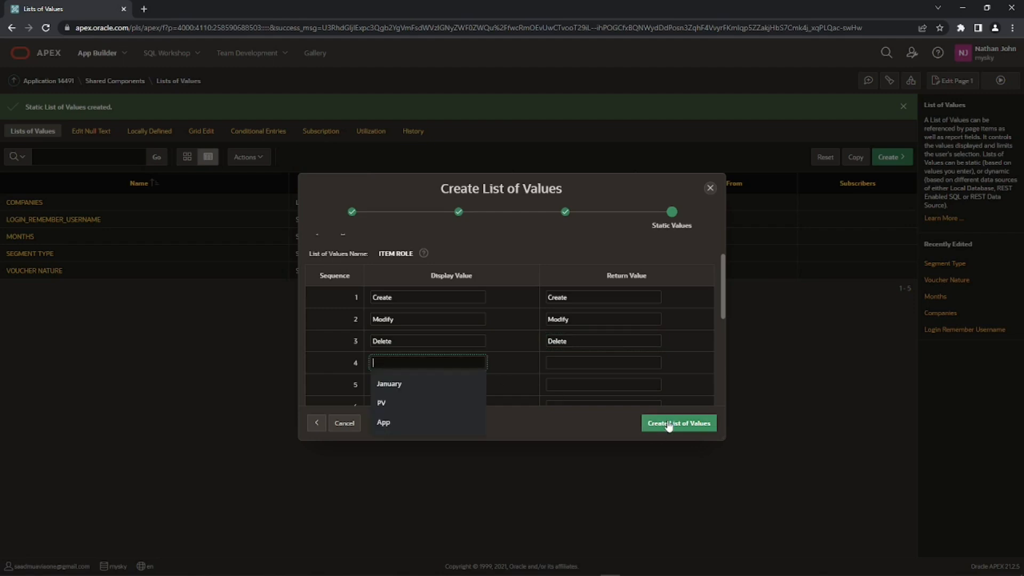
type("Save")
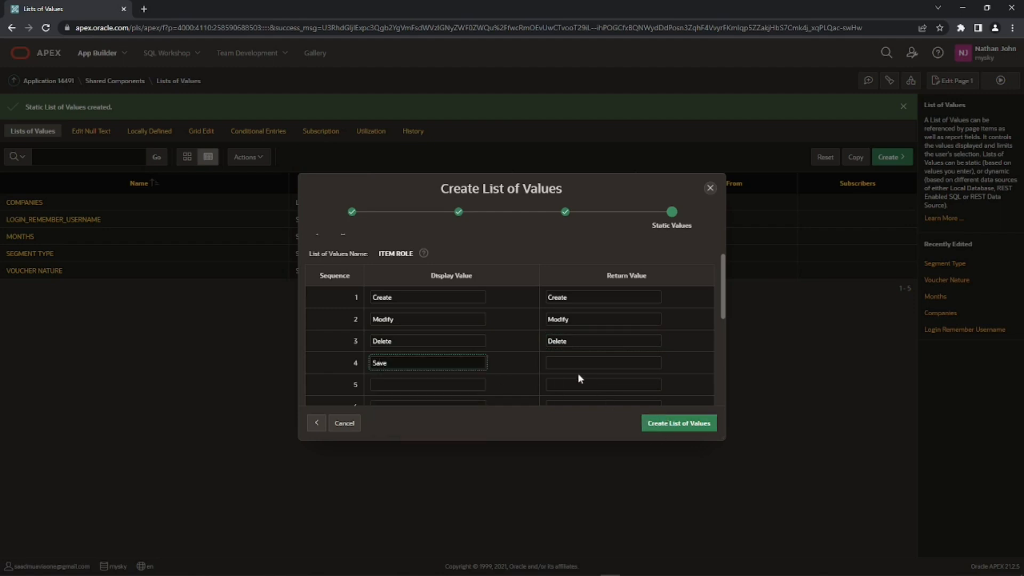
key("Tab")
type("Save")
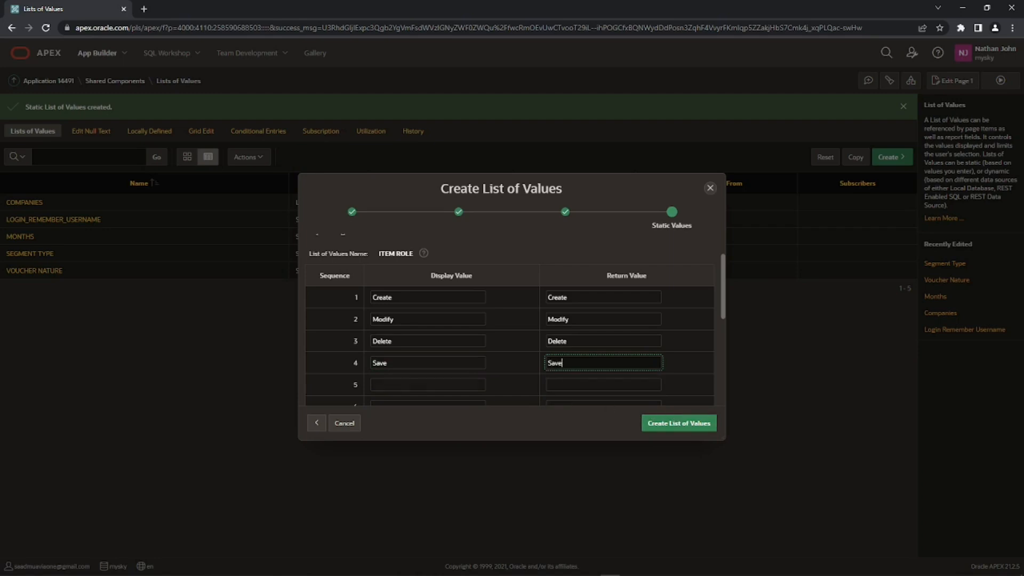
- Add Print and Display as the fifth and sixth entries, with matching display and return values
scroll(427, 384, "down", 1)
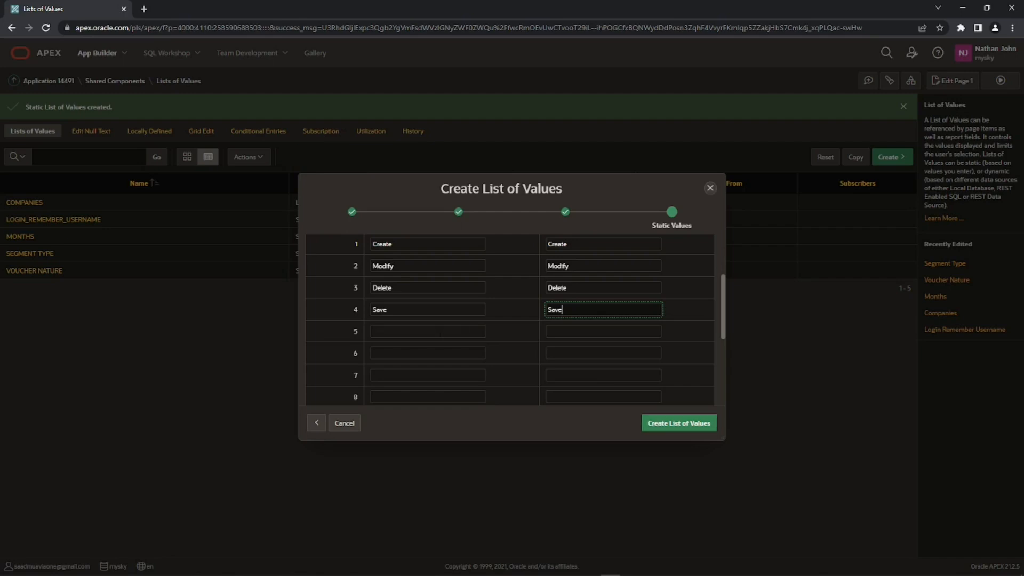
left_click(420, 332)
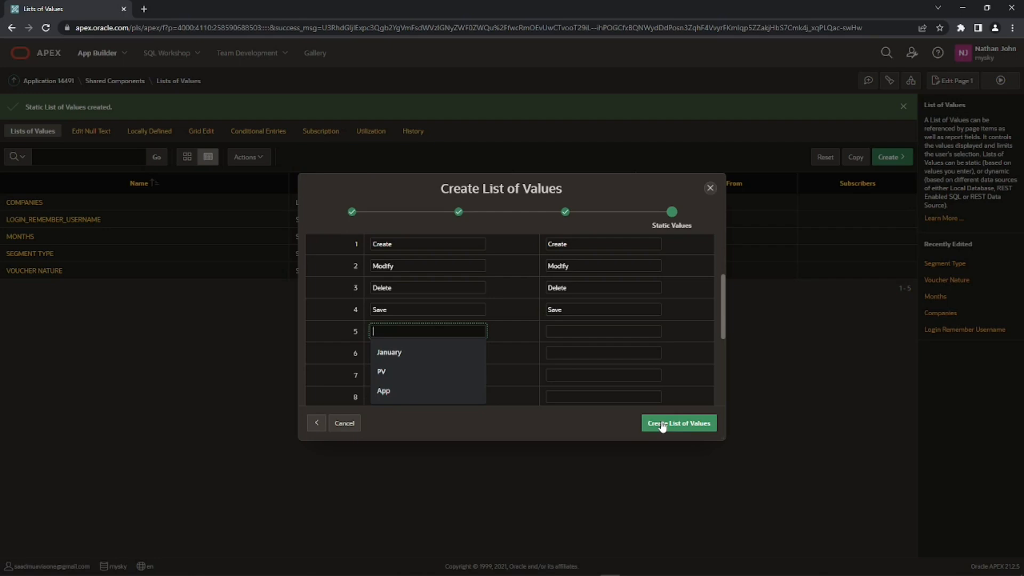
type("Print")
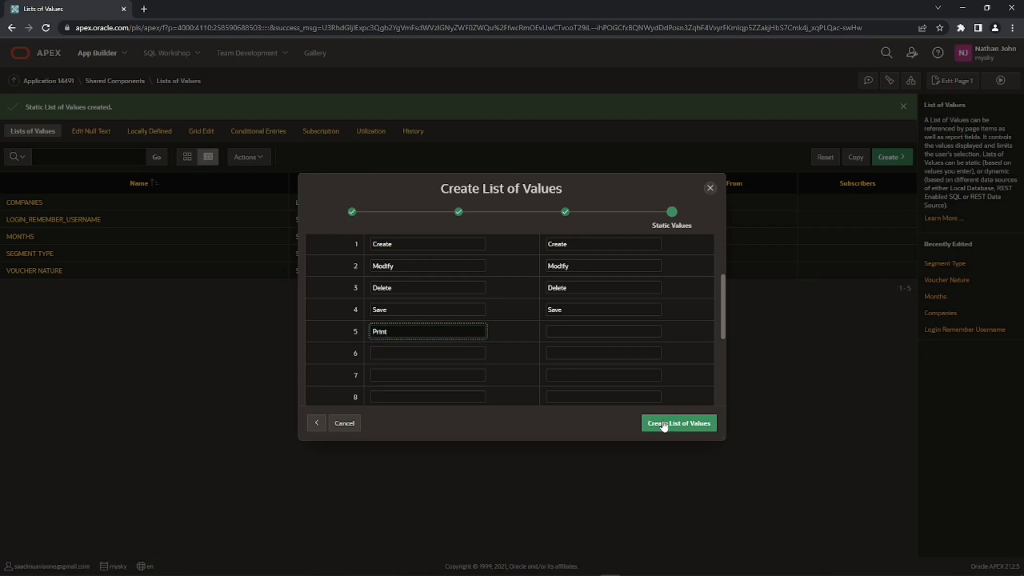
key("Tab")
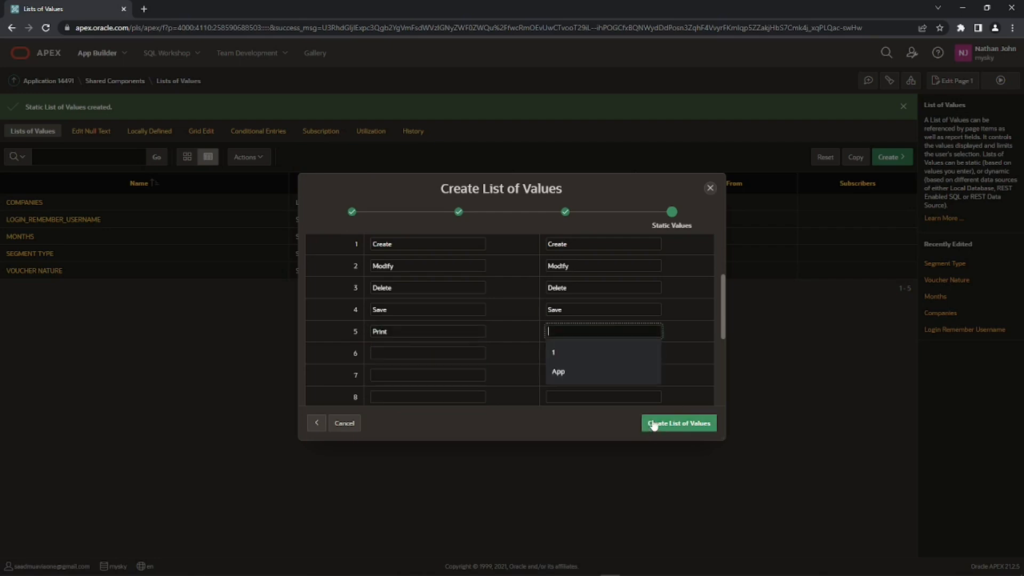
type("Print")
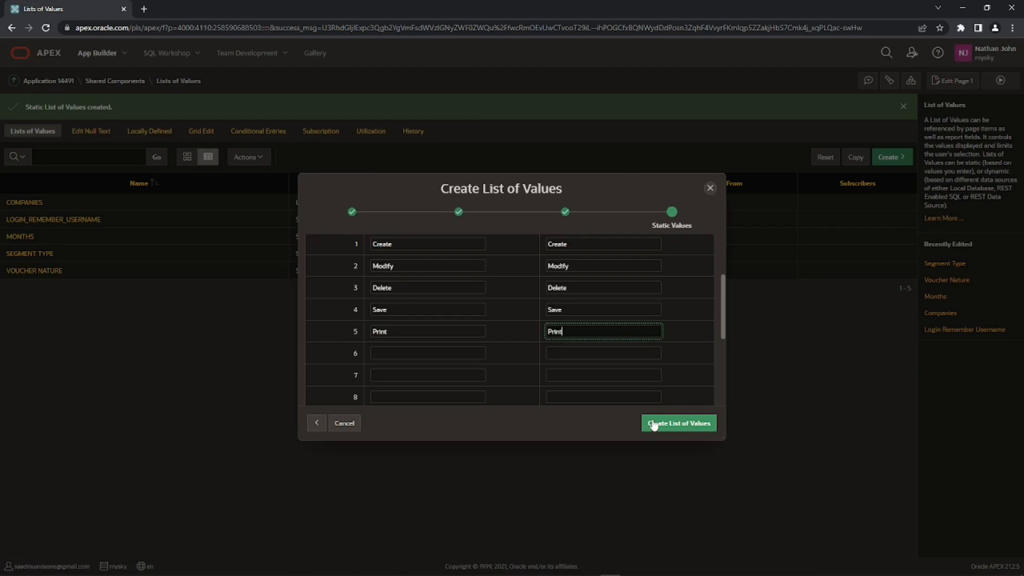
key("Tab")
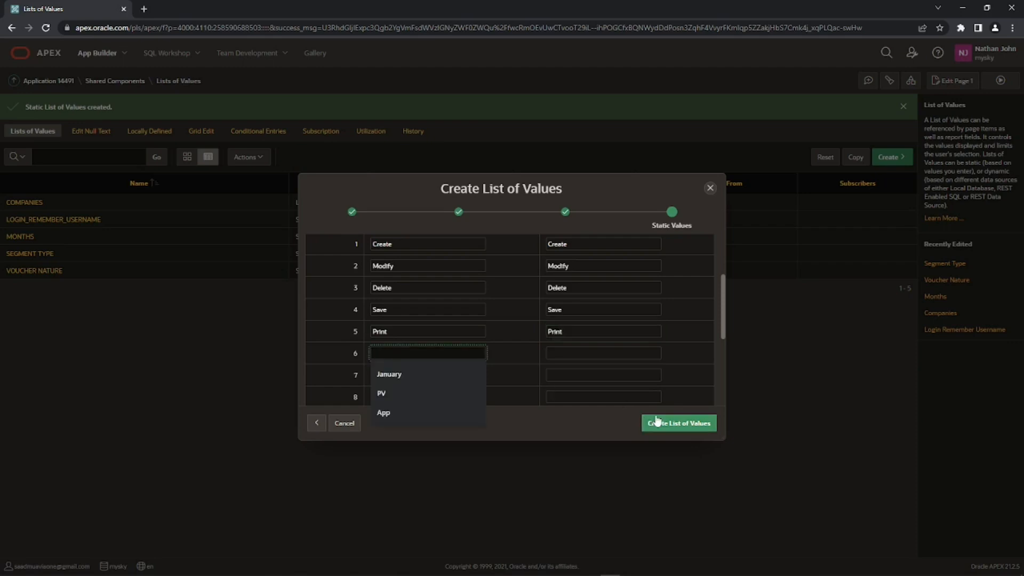
type("Dis")
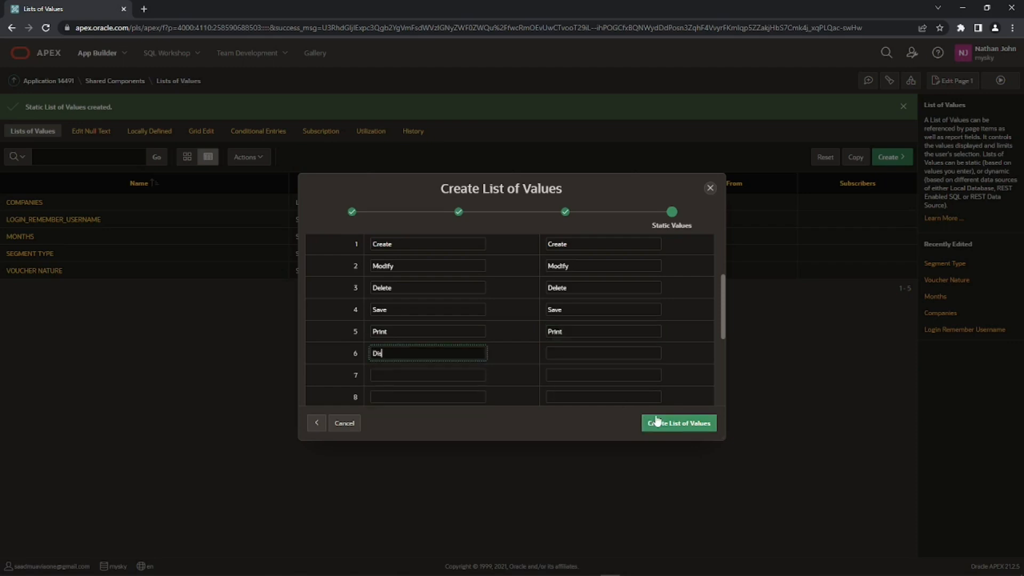
type("play")
key("Tab")
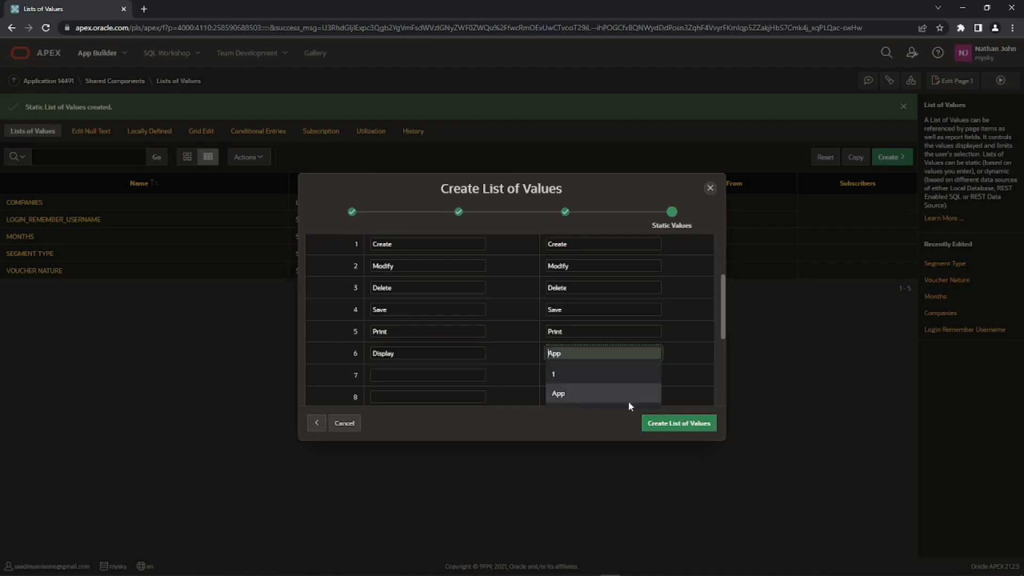
type("Display")
- Create the Item Role list of values from the six completed entries
left_click(671, 427)
scroll(528, 361, "down", 1)
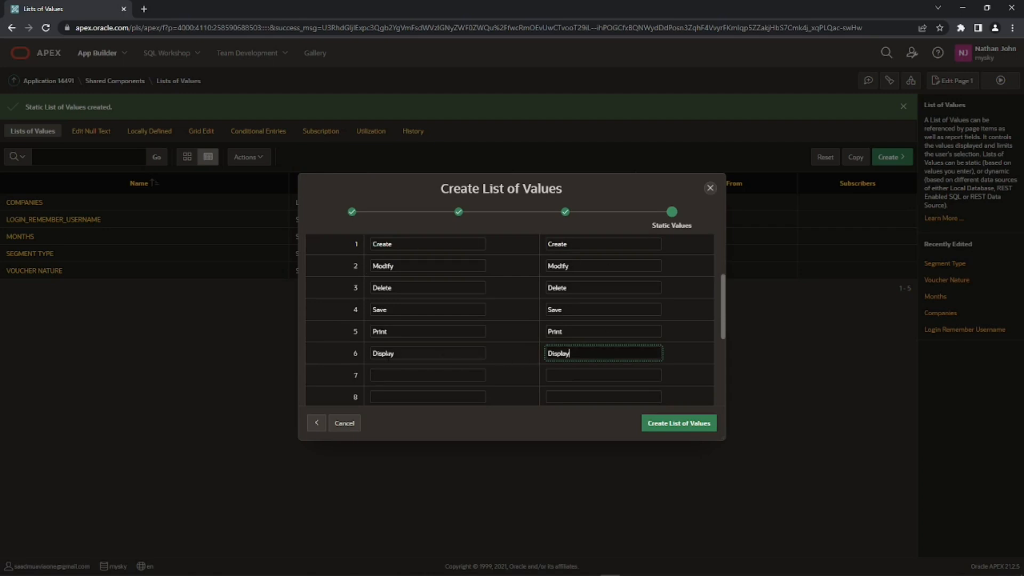
left_click(671, 427)
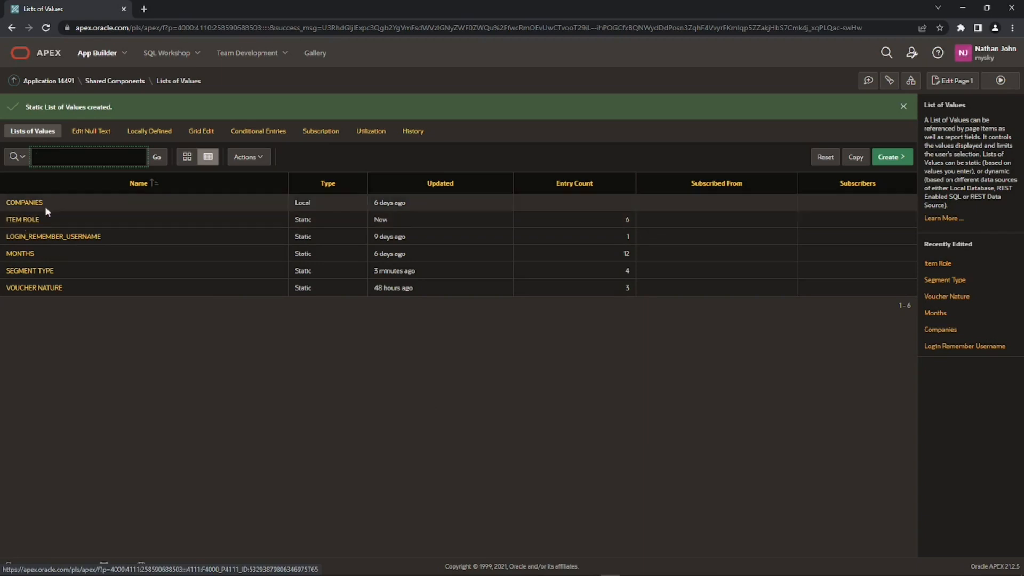
- Return to the application's home page and start creating a Report with Form page
left_click(59, 81)
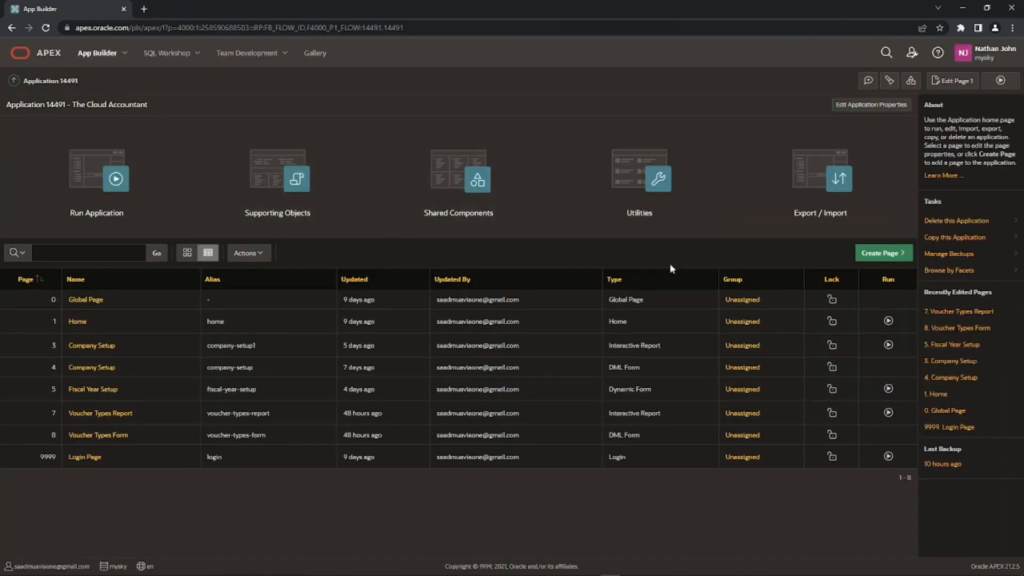
left_click(884, 253)
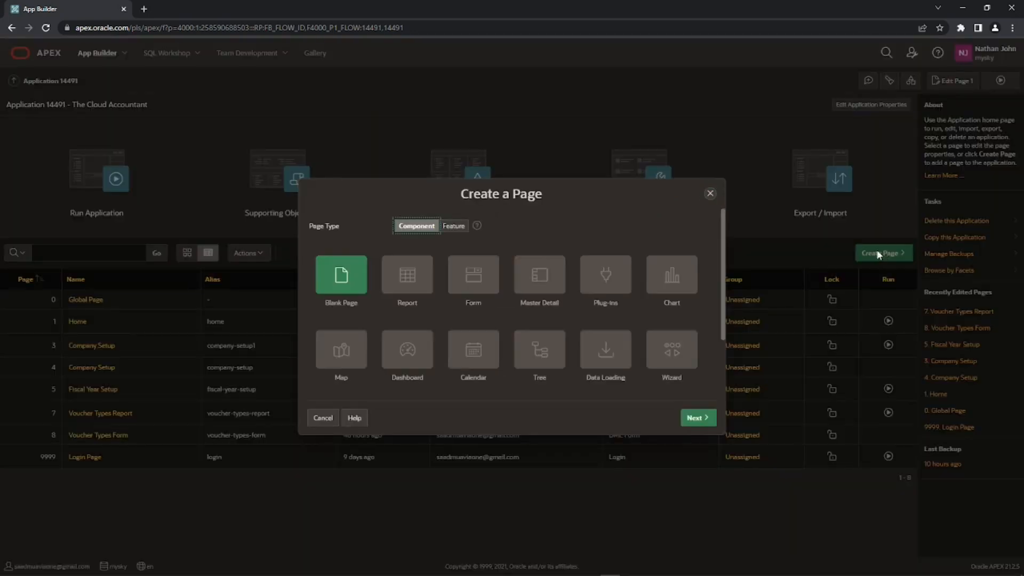
left_click(472, 276)
left_click(473, 257)
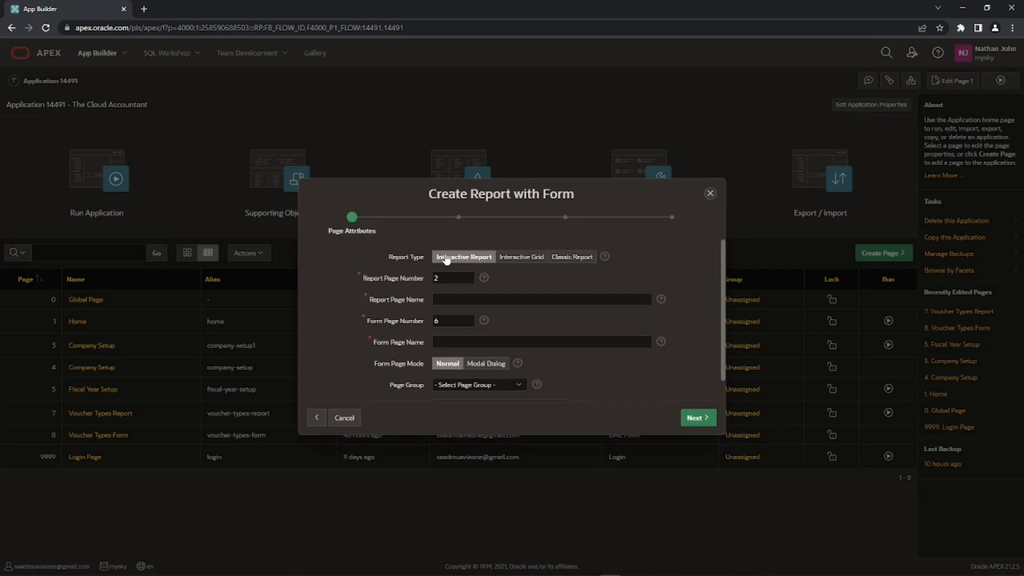
- Set the report page number to 19 and name the report page Application Segments Report
left_click(437, 278)
type("19")
left_click(451, 296)
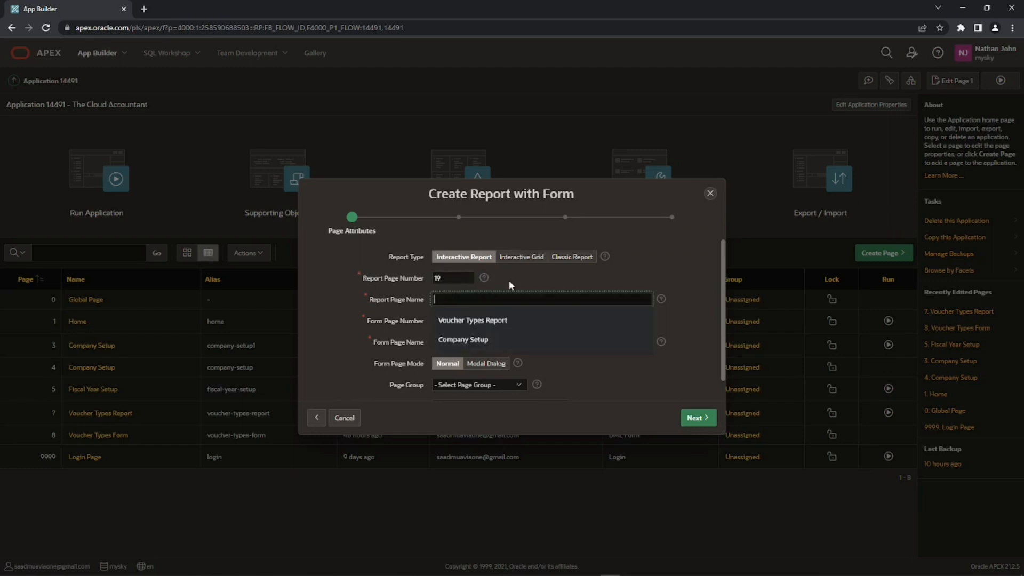
type("Appl")
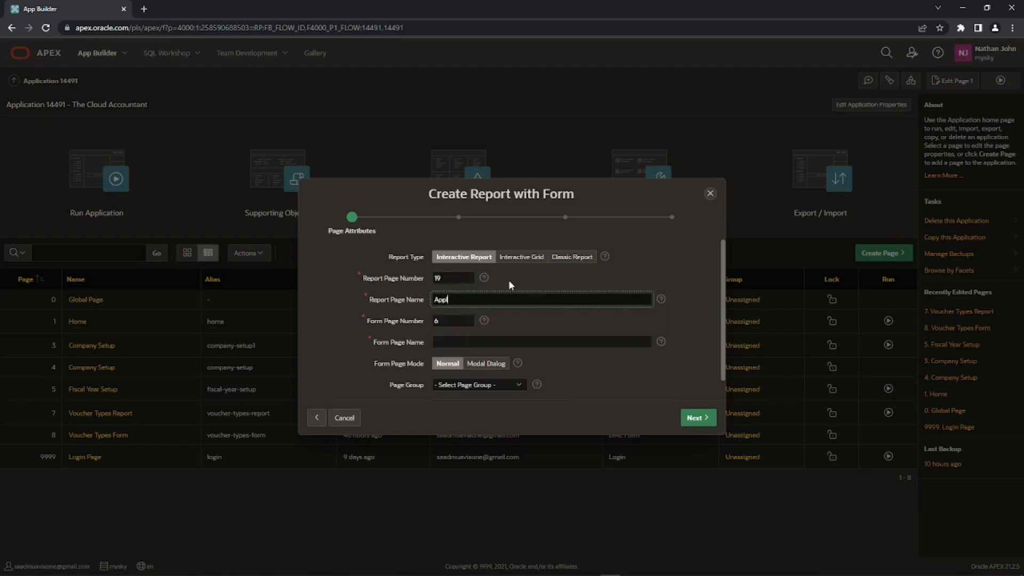
type("ication Segments Report")
- Set the form page number to 20 and name the form page Application Segments Form
scroll(523, 286, "down", 1)
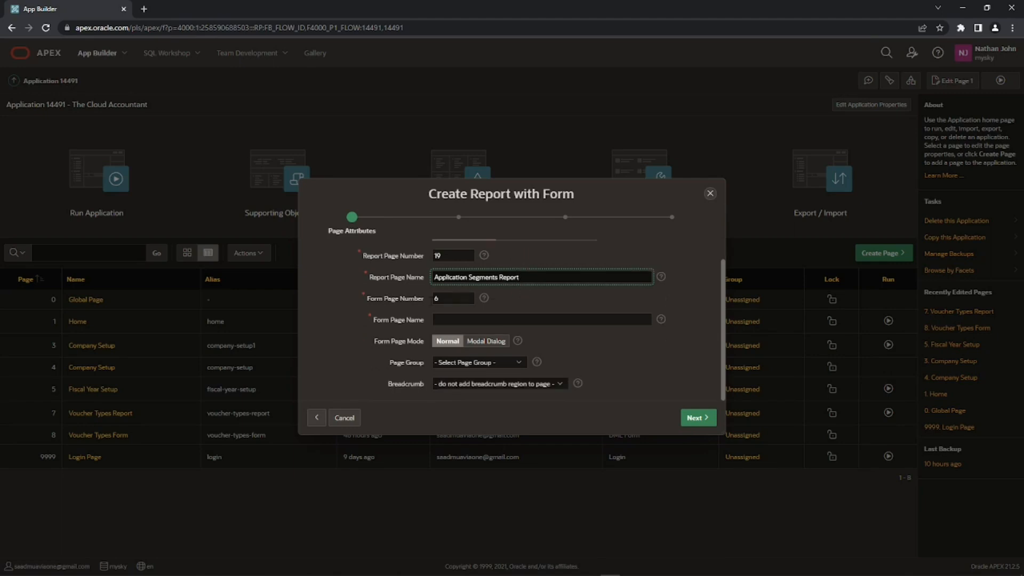
key("Tab")
type("20")
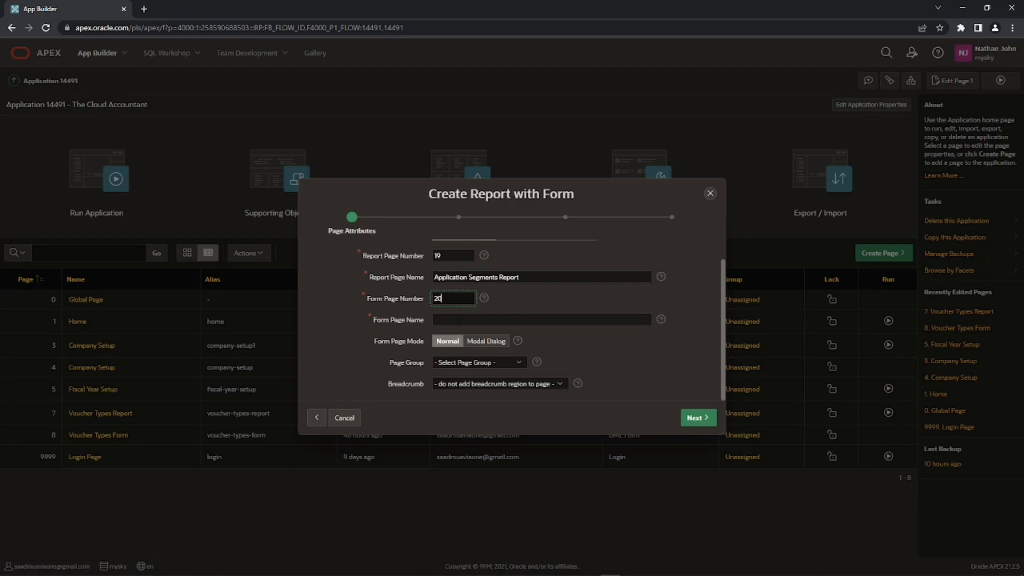
left_click(511, 315)
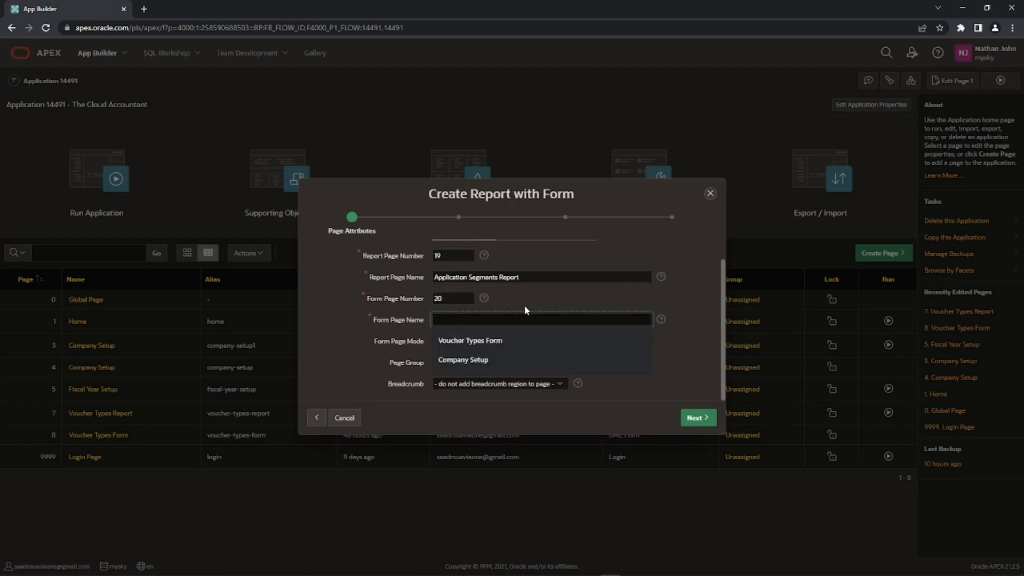
type("Appl")
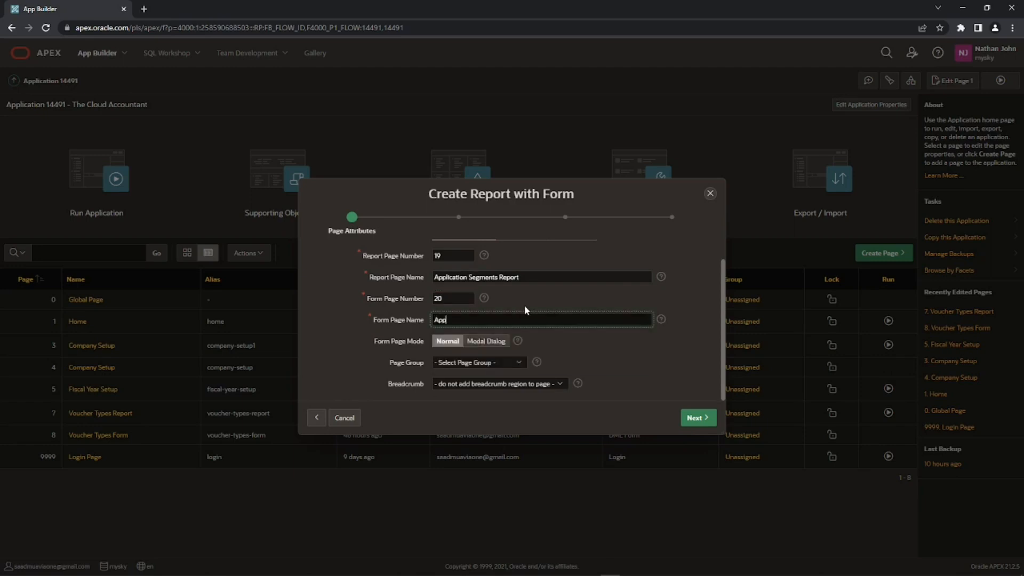
type("ication Segme")
- Set the form page mode to Modal Dialog and continue to the navigation menu settings
left_click(491, 343)
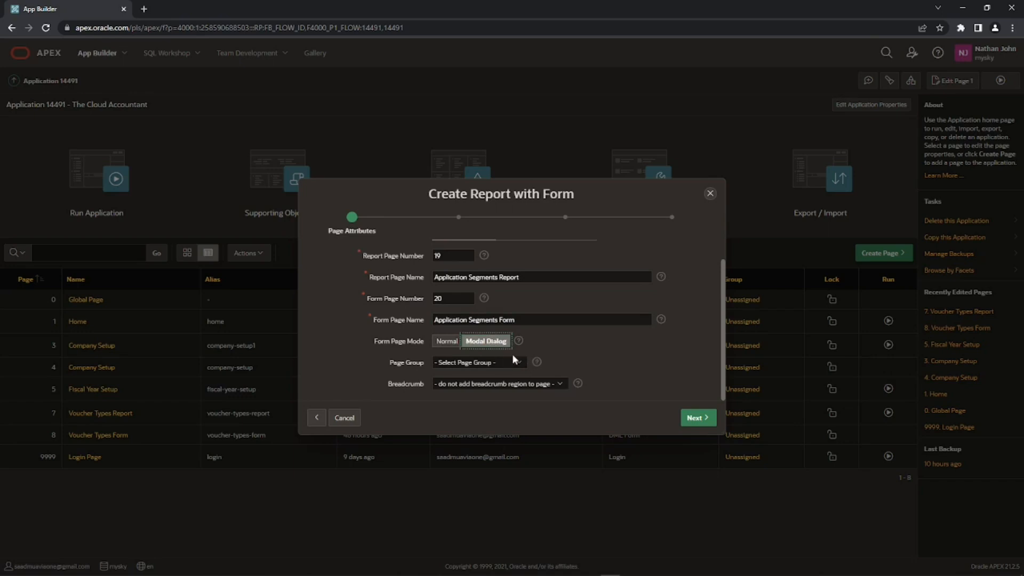
scroll(514, 359, "up", 1)
scroll(561, 363, "down", 1)
left_click(696, 421)
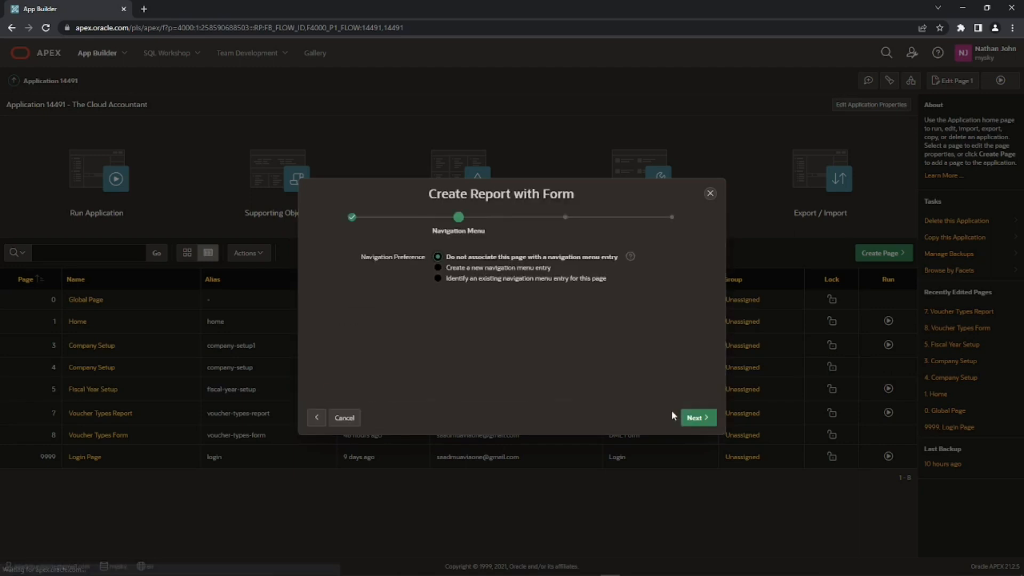
- Associate the pages with the existing Setup navigation menu entry and continue to the data source settings
left_click(437, 281)
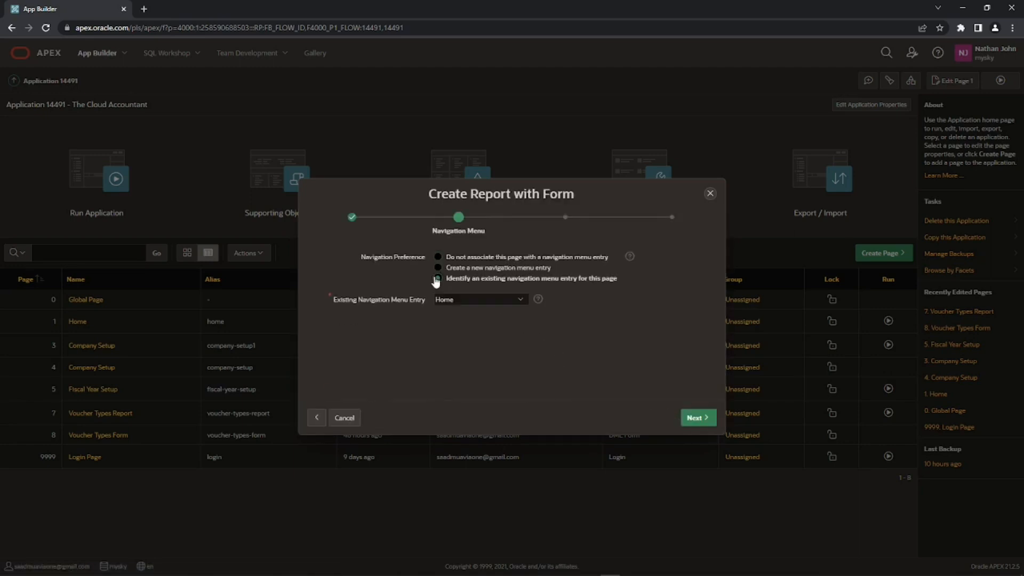
left_click(455, 303)
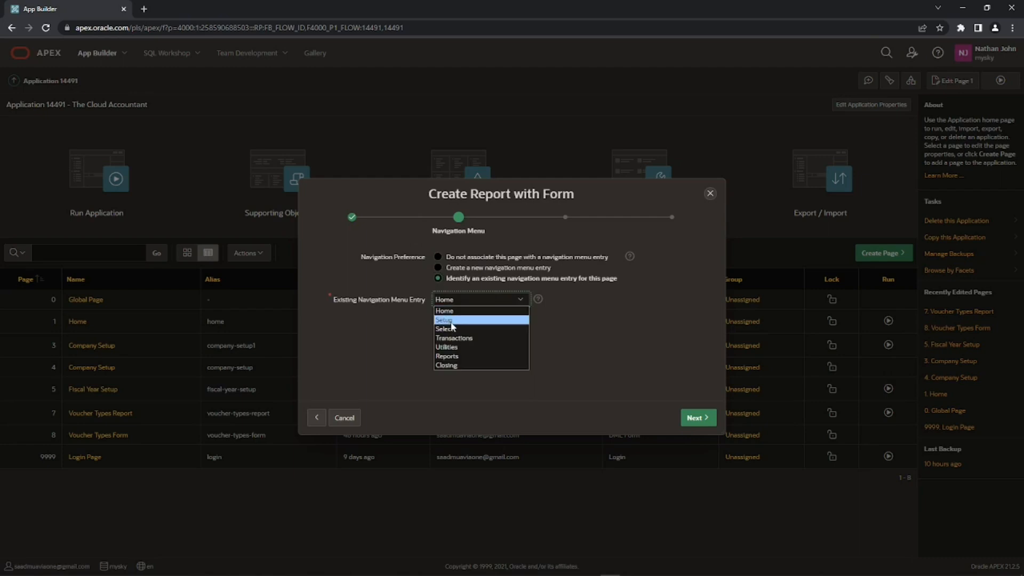
left_click(452, 321)
left_click(699, 419)
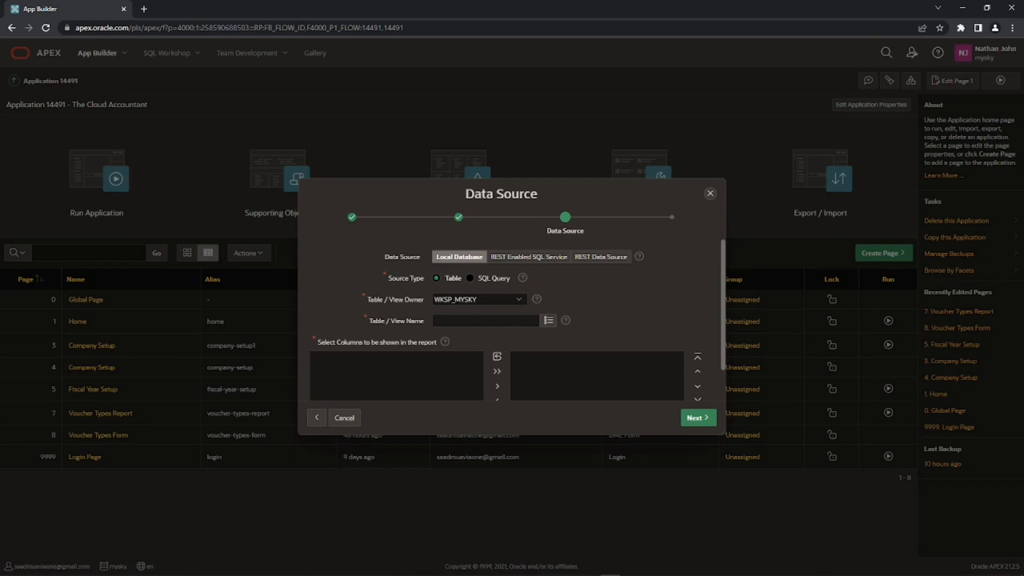
- Choose the GL_SEGMENTS table as the data source, keep all its columns in the report, and continue to the form page settings
left_click(549, 320)
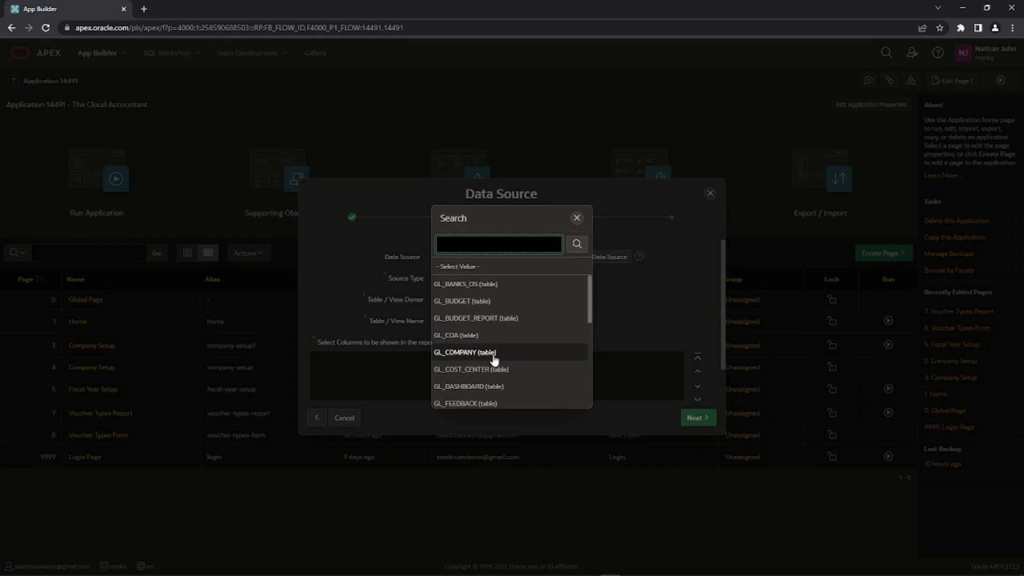
scroll(494, 359, "down", 5)
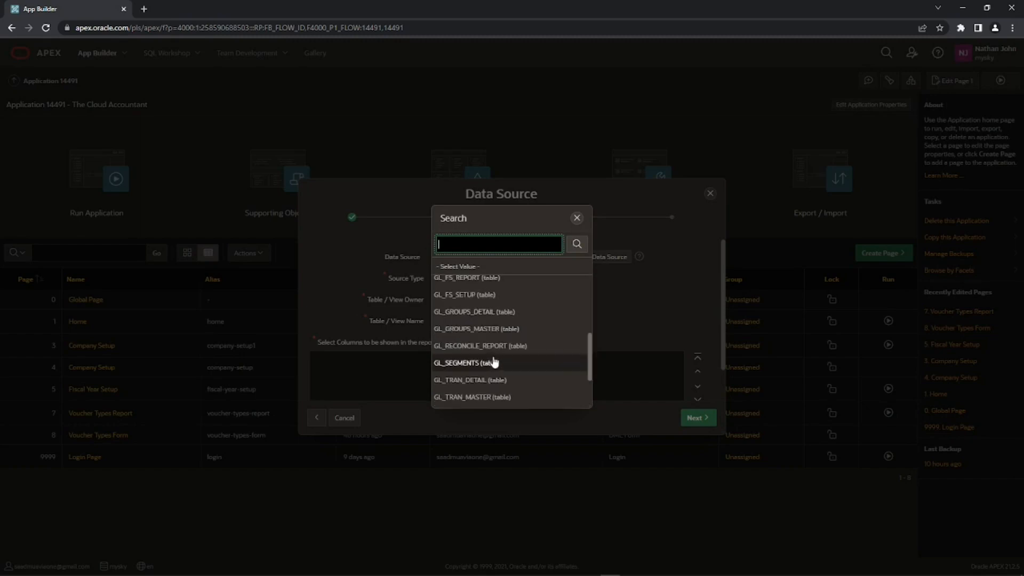
left_click(466, 363)
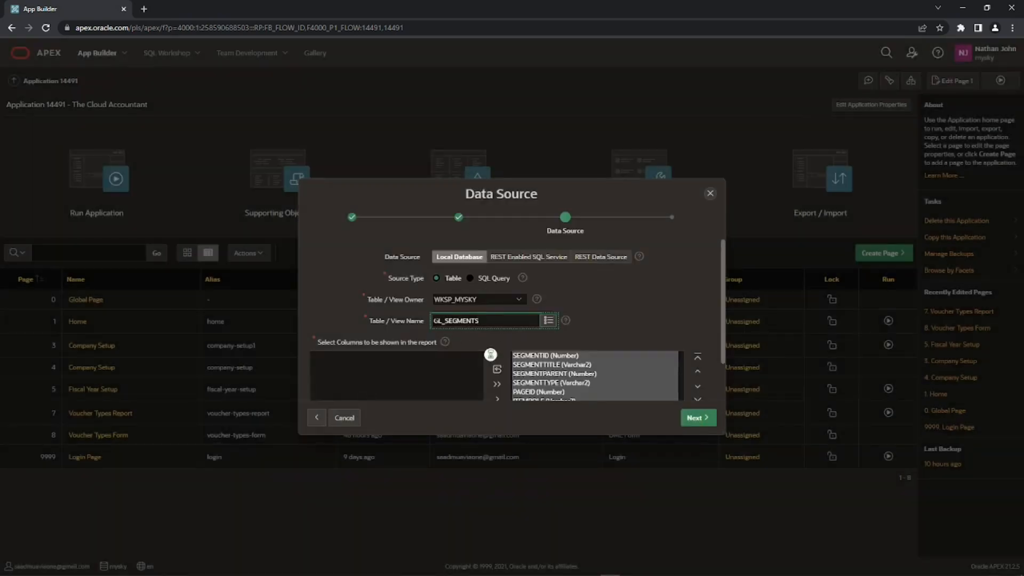
scroll(507, 333, "down", 1)
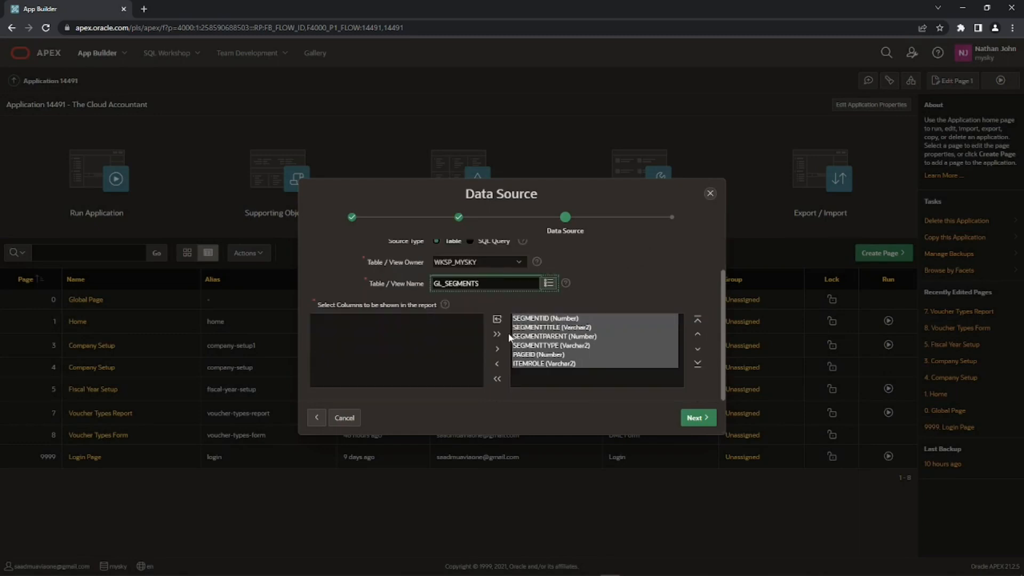
left_click(702, 420)
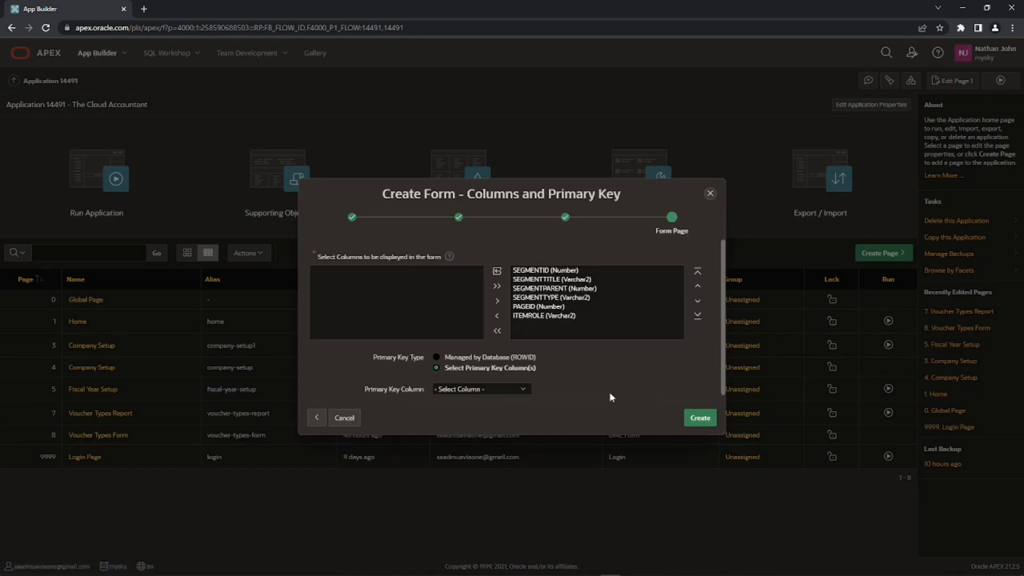
- Set SEGMENTID (Number) as the form's primary key column and create the report and form pages
scroll(610, 393, "down", 1)
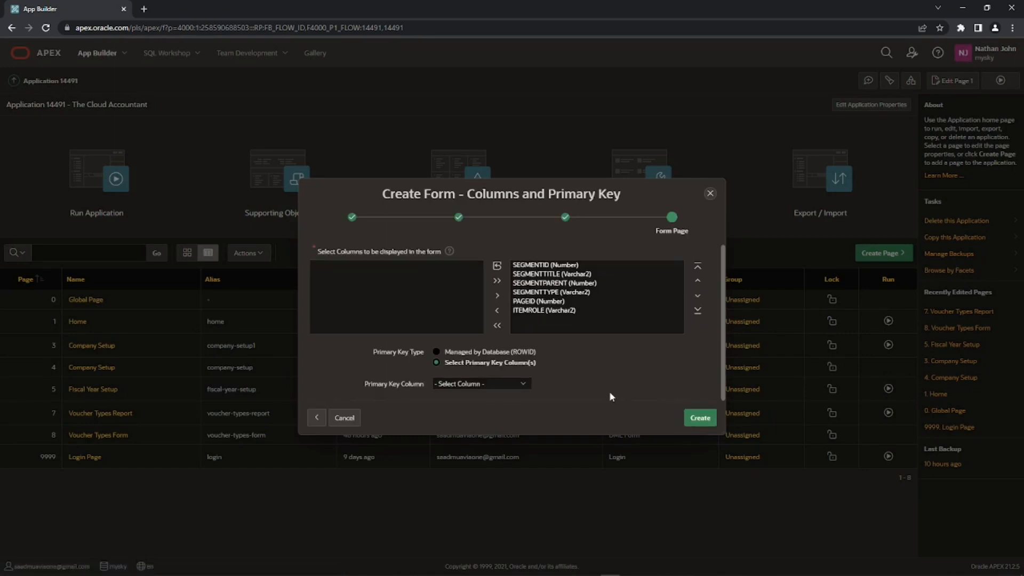
left_click(436, 363)
left_click(467, 383)
left_click(466, 408)
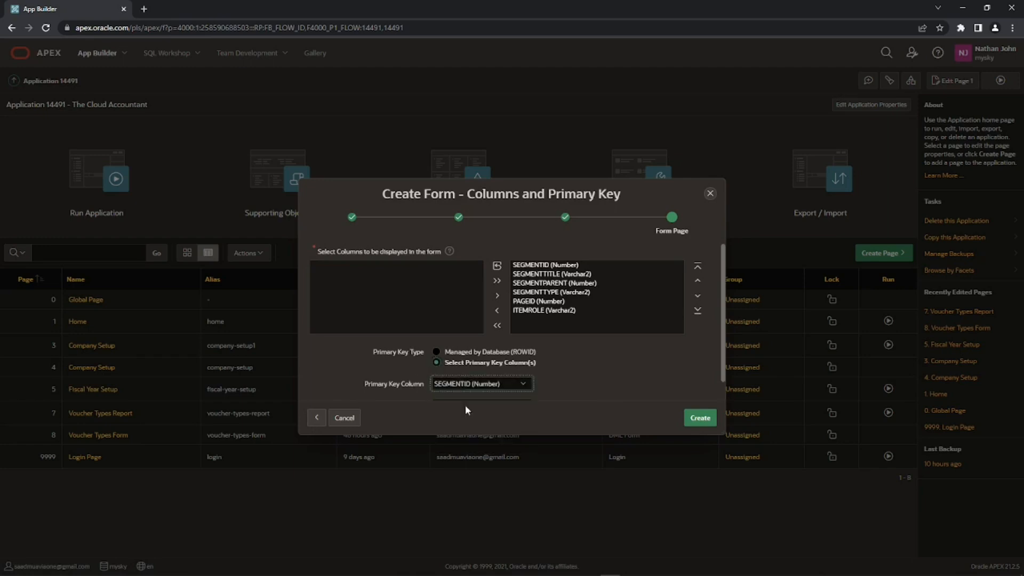
scroll(489, 378, "down", 1)
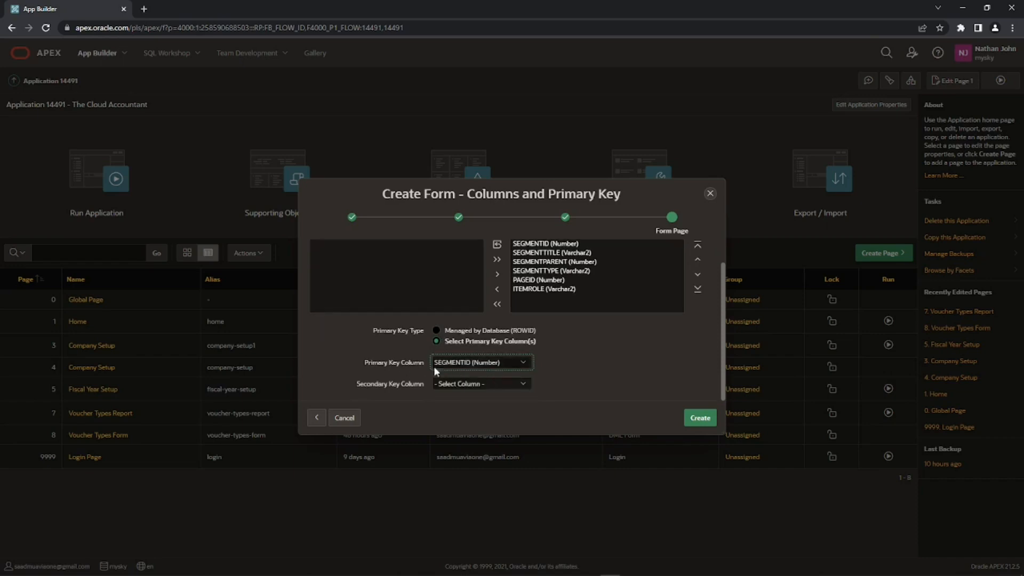
left_click(546, 366)
left_click(699, 419)
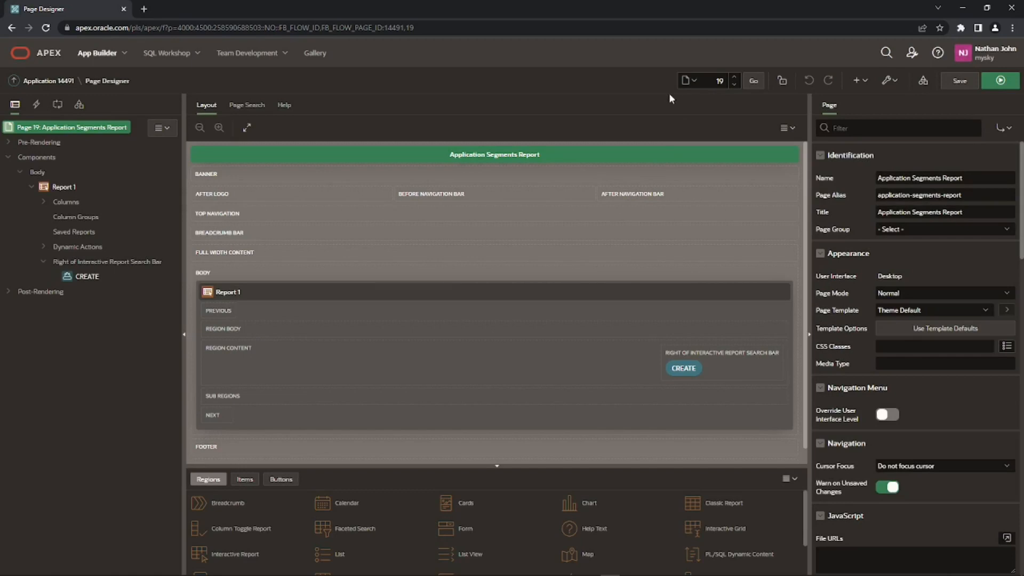
- Open page 20 in the designer and set the P20_SEGMENTTITLE item's template to Required - Floating
left_click(44, 129)
left_click(735, 81)
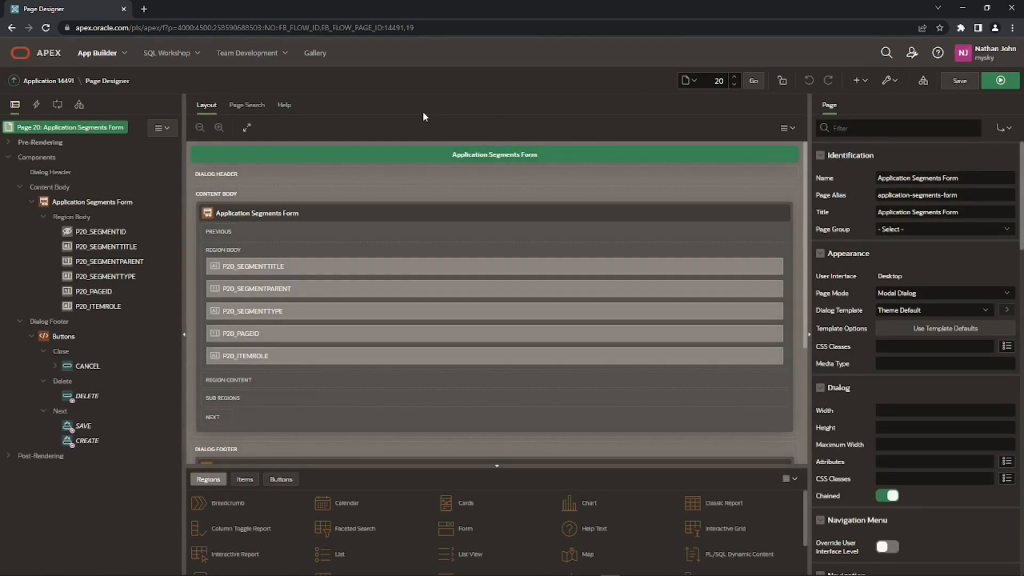
left_click(98, 248)
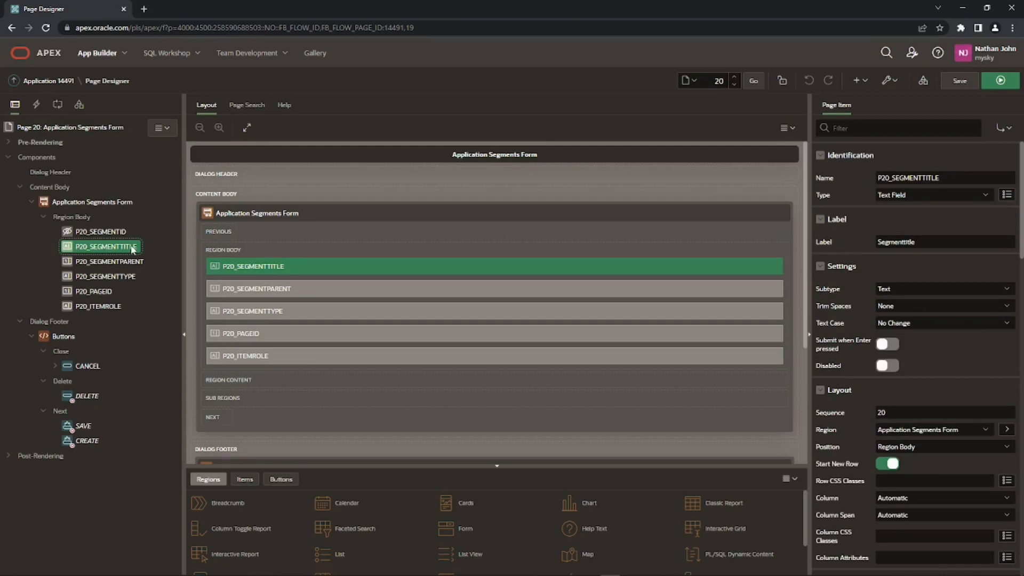
scroll(917, 232, "down", 2)
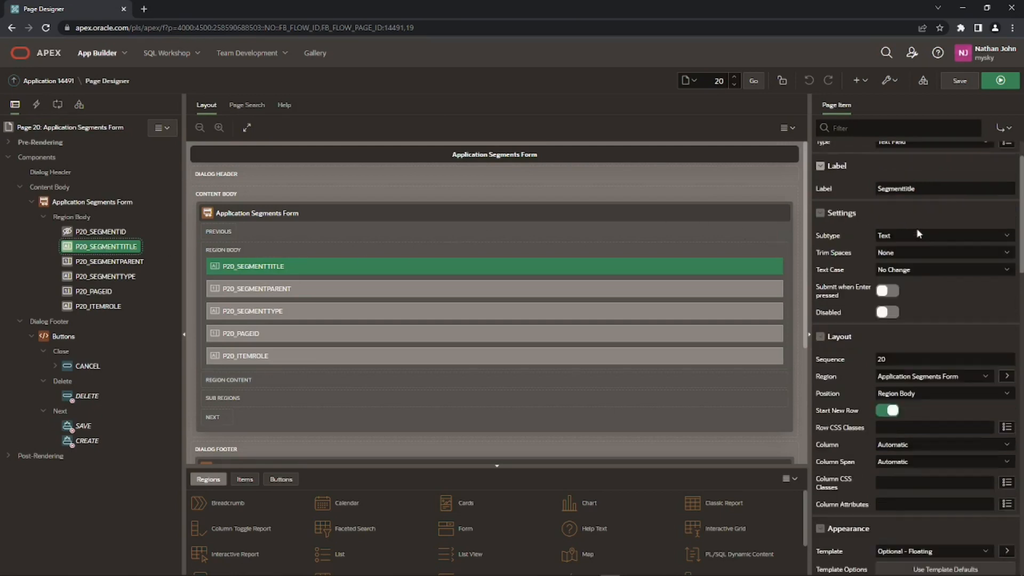
scroll(916, 228, "down", 3)
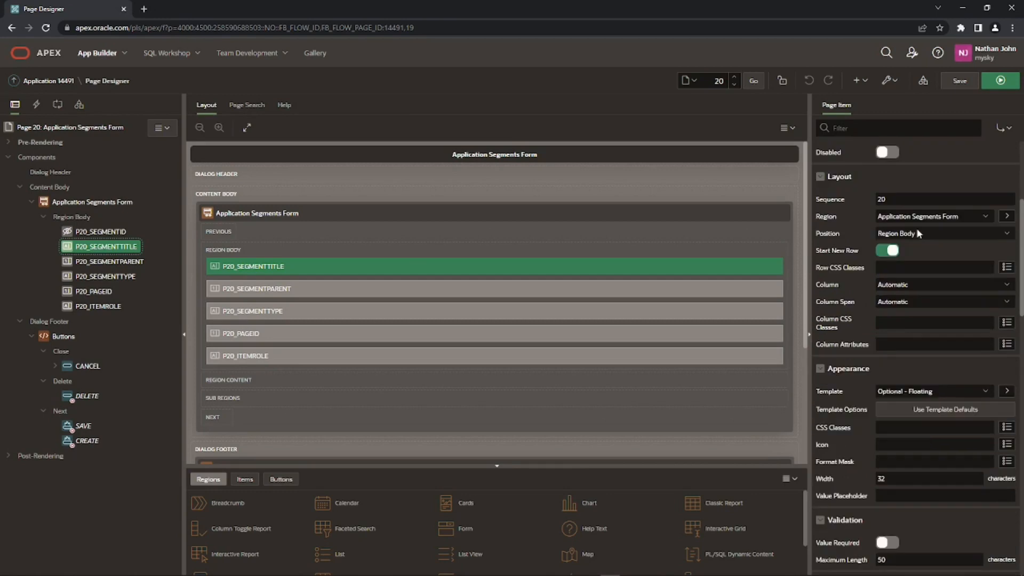
left_click(924, 339)
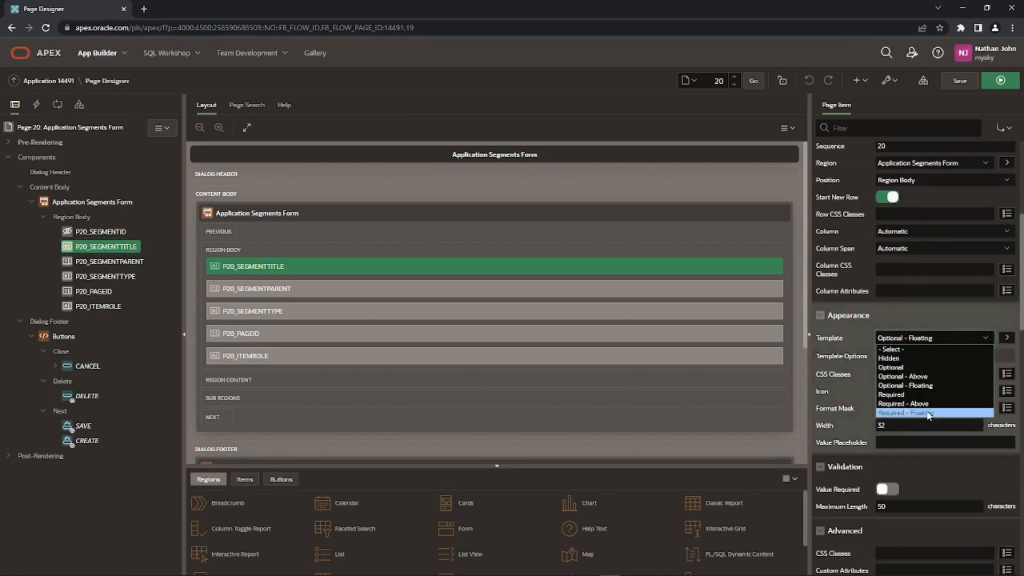
left_click(909, 414)
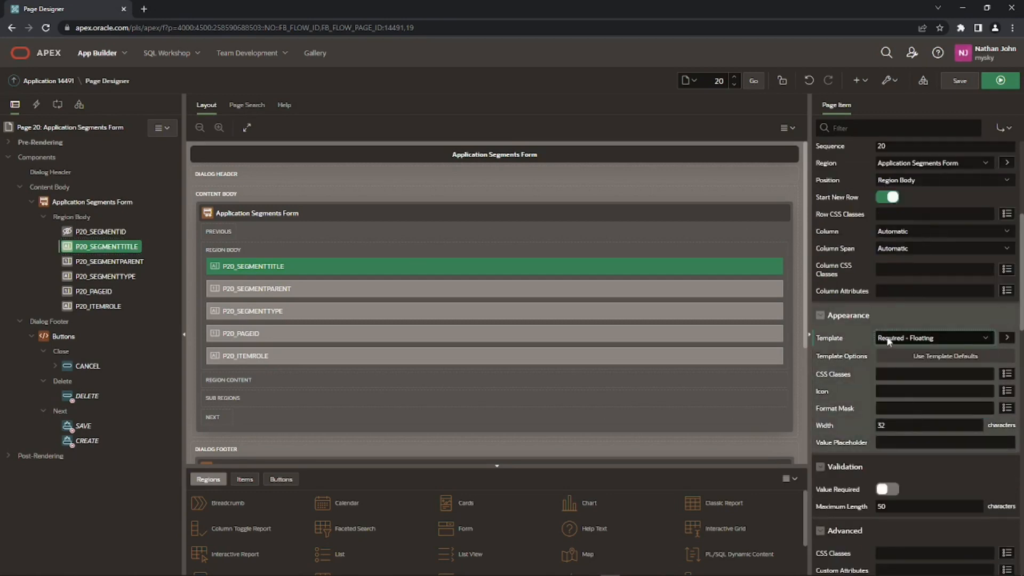
- Make a value required for the P20_SEGMENTTITLE item and save the page
scroll(897, 417, "down", 1)
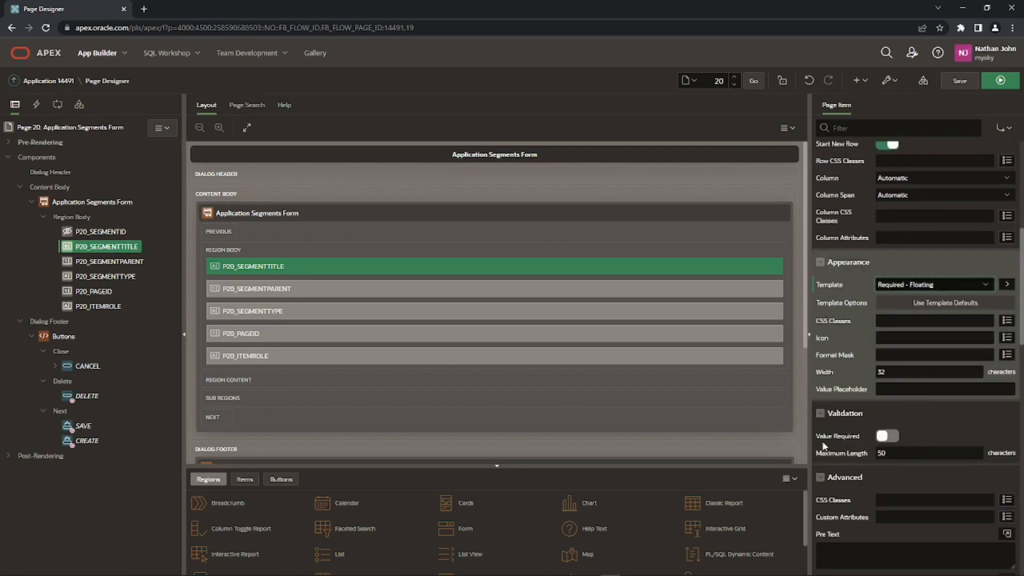
left_click(887, 436)
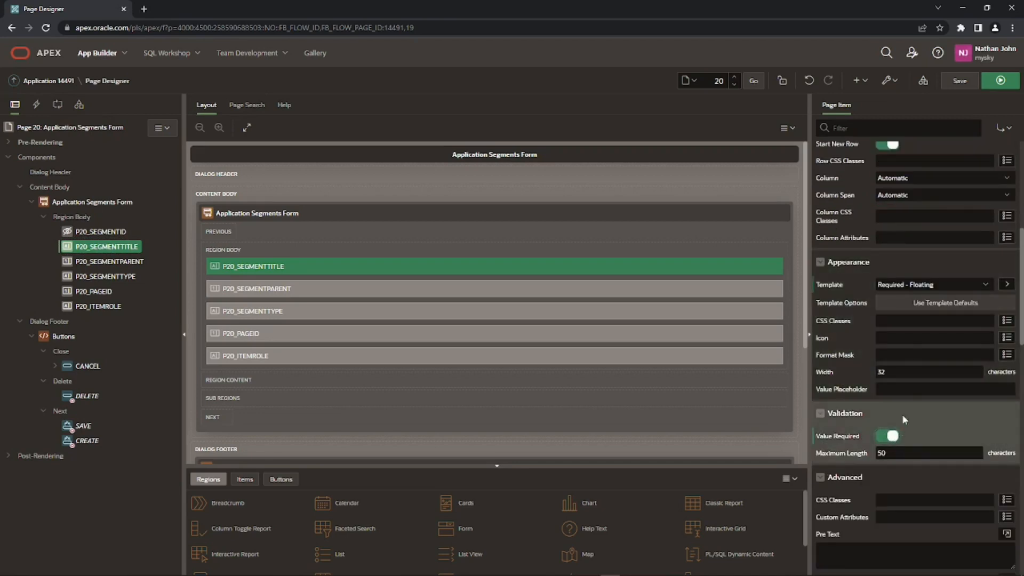
left_click(967, 80)
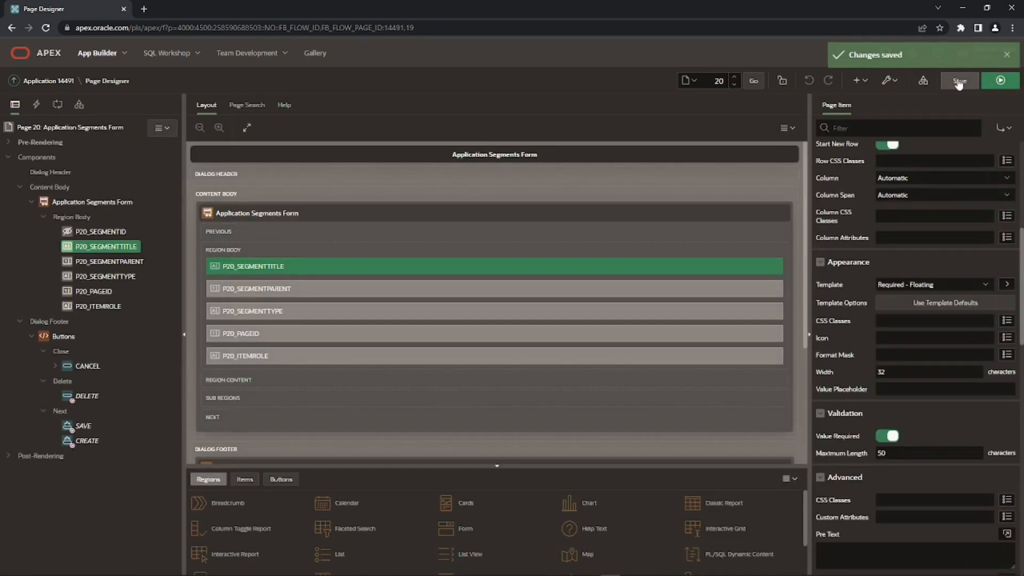
- Change the P20_SEGMENTPARENT item's type to Popup LOV
left_click(100, 262)
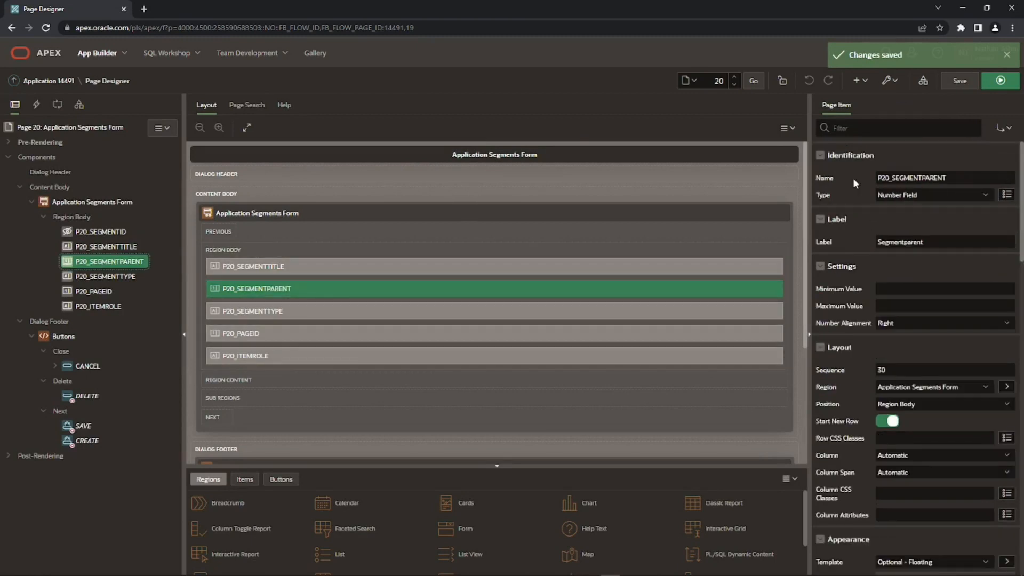
left_click(913, 198)
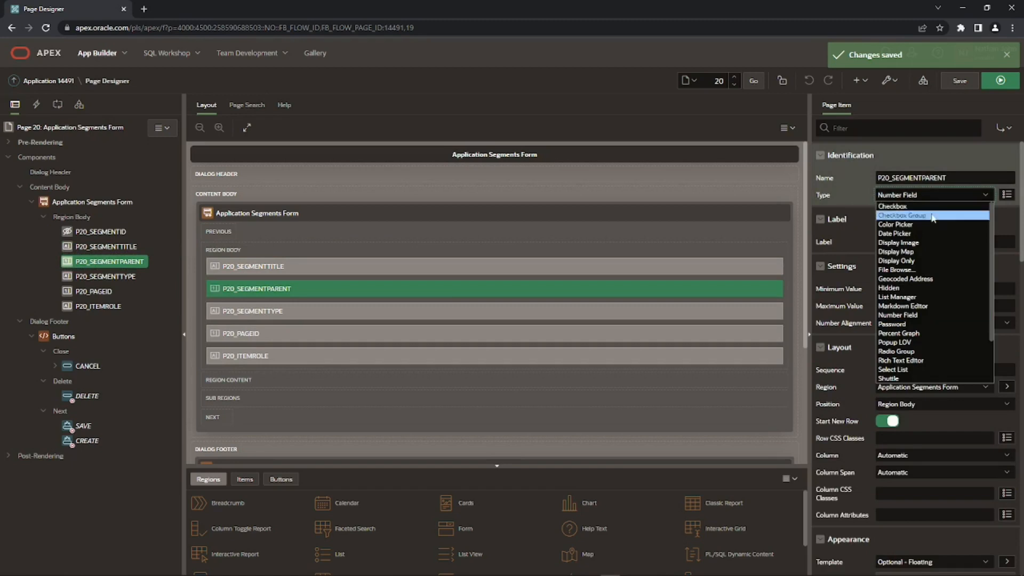
left_click(892, 344)
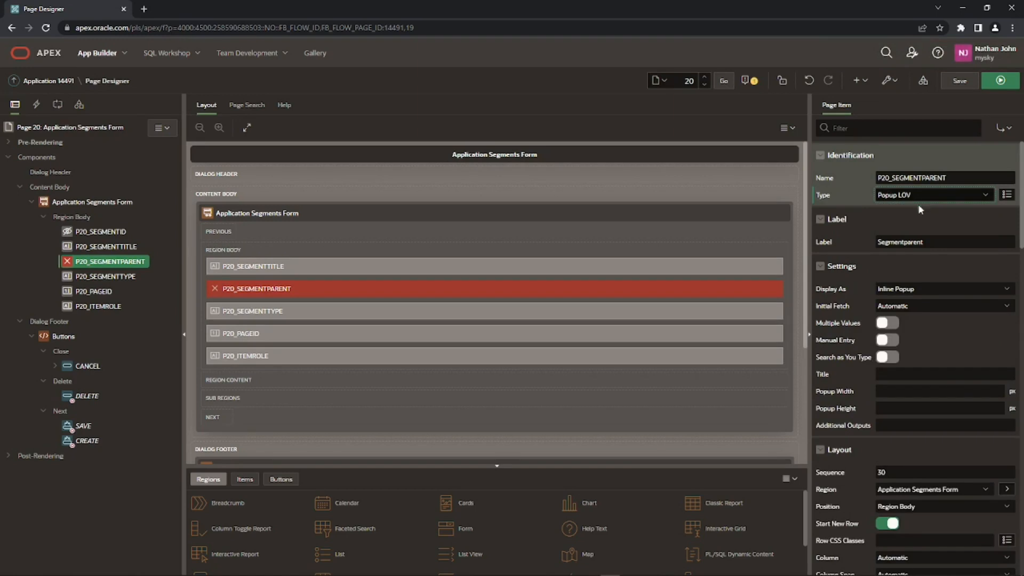
- Set the P20_SEGMENTPARENT item's template to Required - Floating and make its value required
scroll(920, 224, "down", 3)
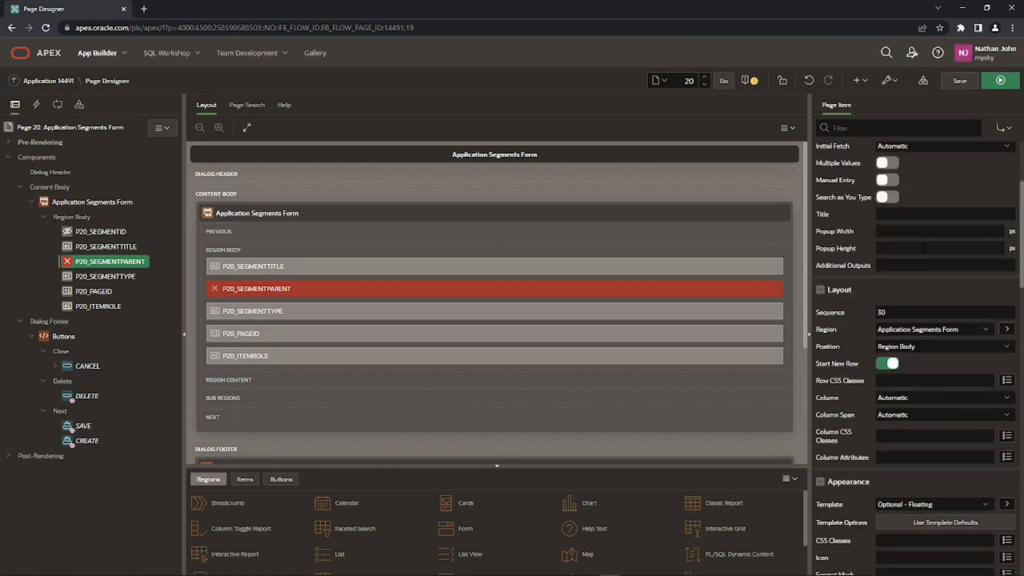
scroll(924, 248, "down", 1)
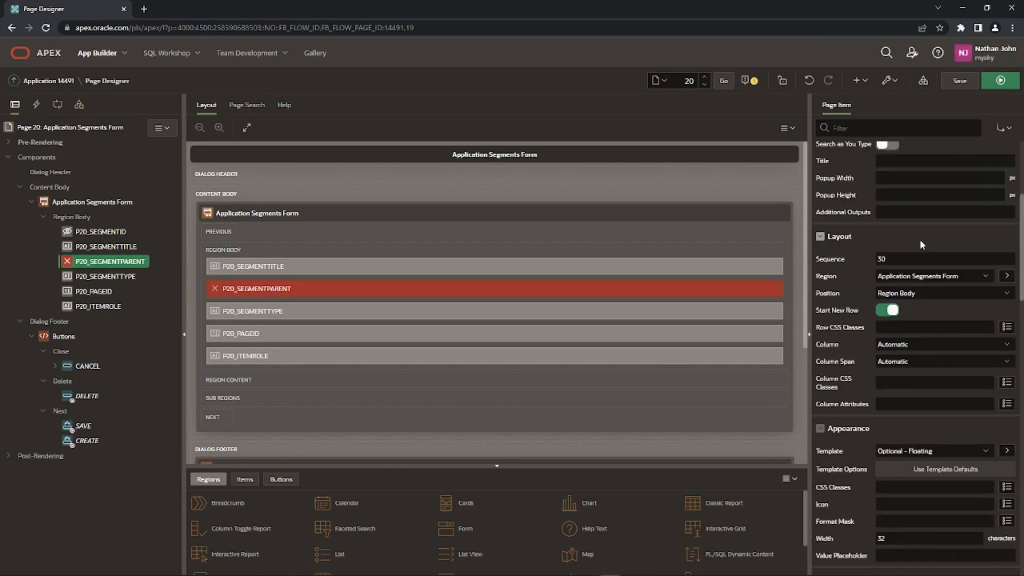
scroll(920, 244, "down", 2)
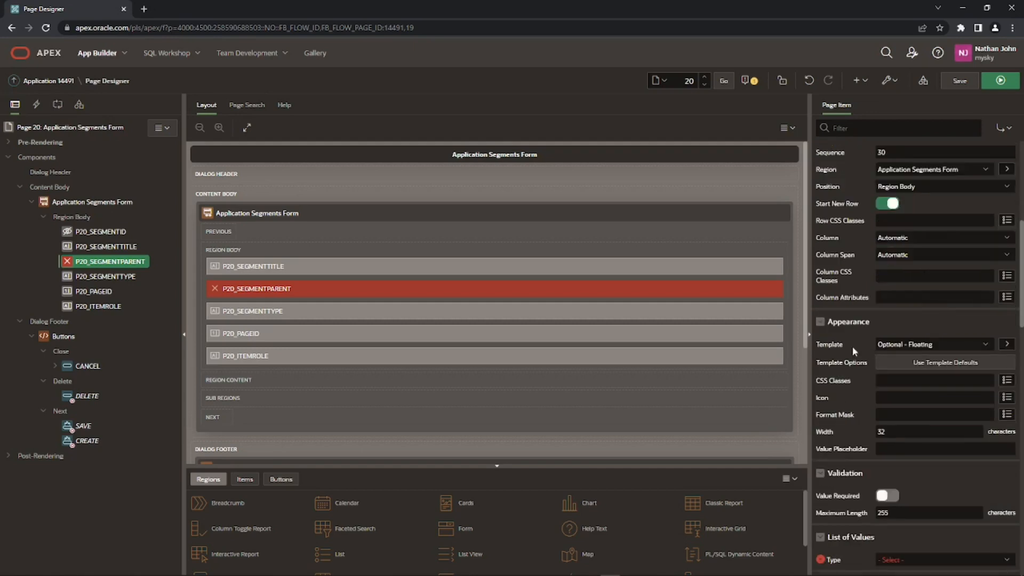
left_click(917, 345)
left_click(927, 421)
scroll(898, 350, "down", 2)
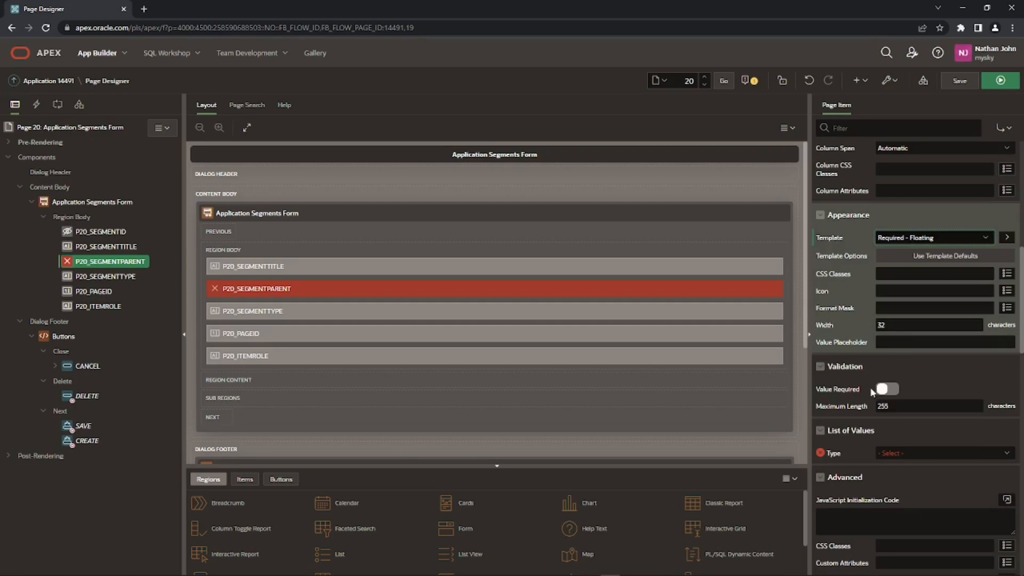
left_click(888, 389)
- Set the P20_SEGMENTPARENT list of values type to SQL Query and open its query in the code editor
scroll(898, 392, "down", 1)
scroll(898, 393, "down", 1)
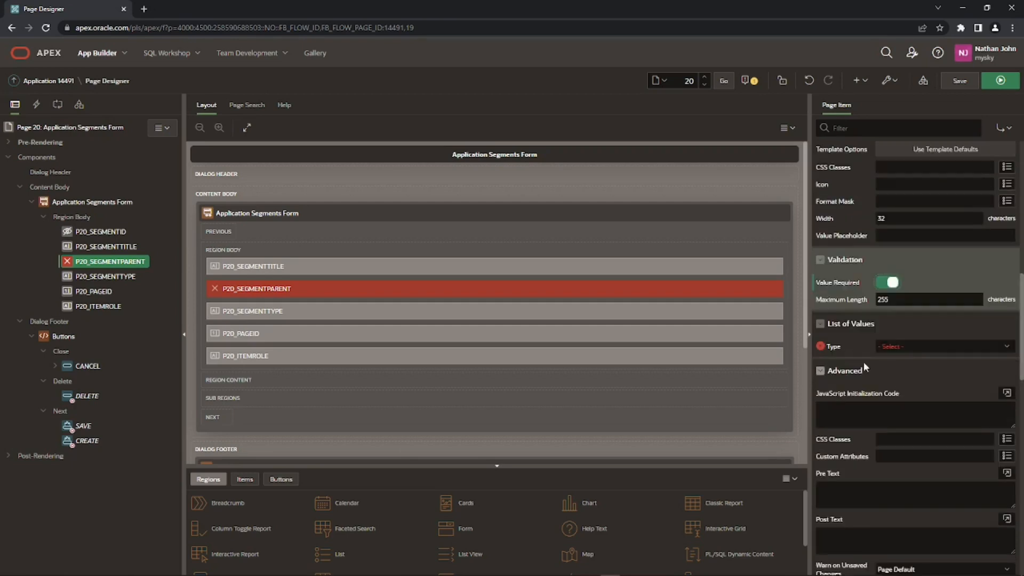
left_click(894, 346)
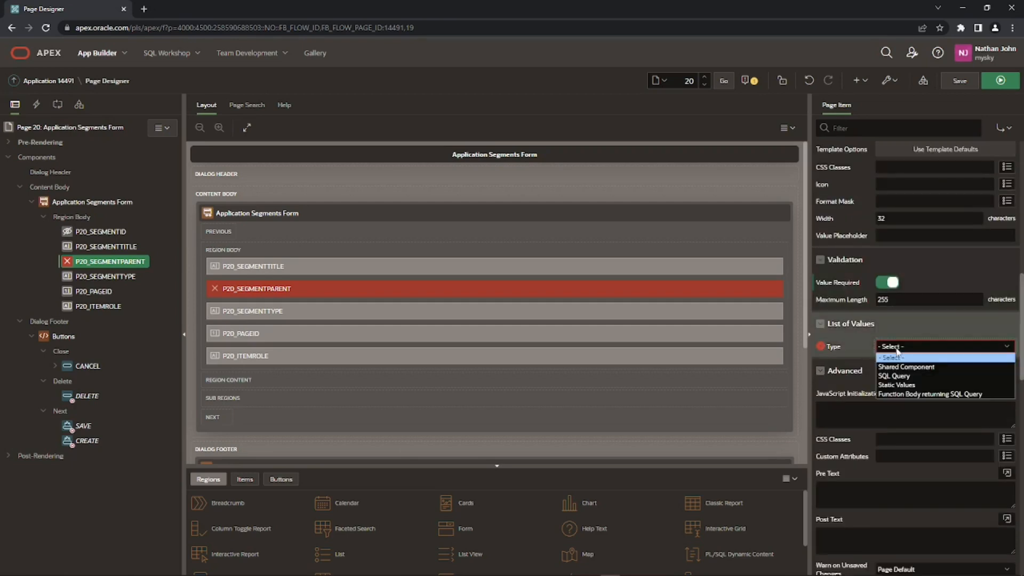
left_click(902, 357)
left_click(902, 357)
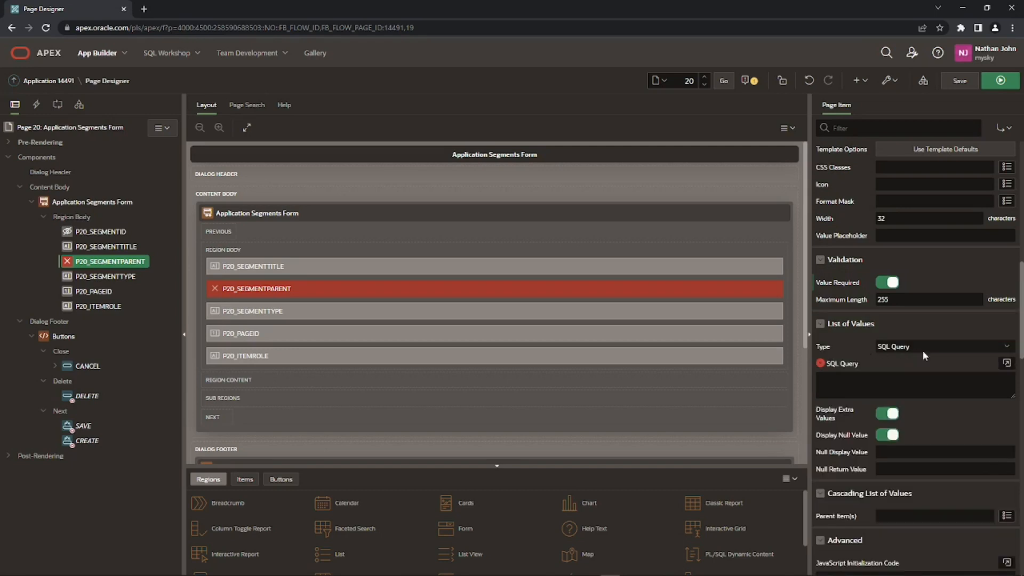
left_click(1006, 364)
left_click(1007, 365)
left_click(1007, 365)
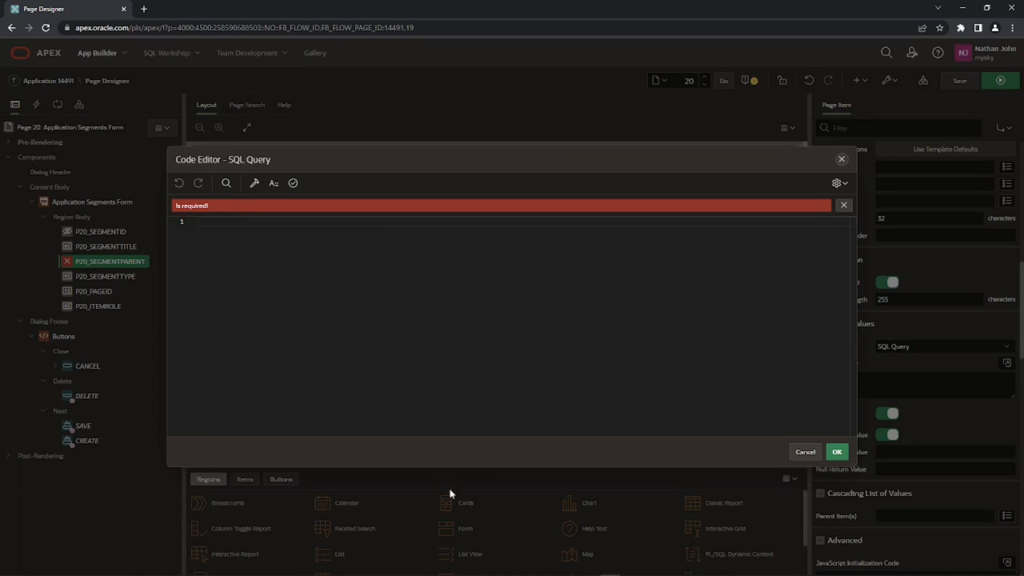
- Switch to File Explorer, open SQL Query.txt from the part6 folder in Notepad, and copy the entire query
left_click(493, 568)
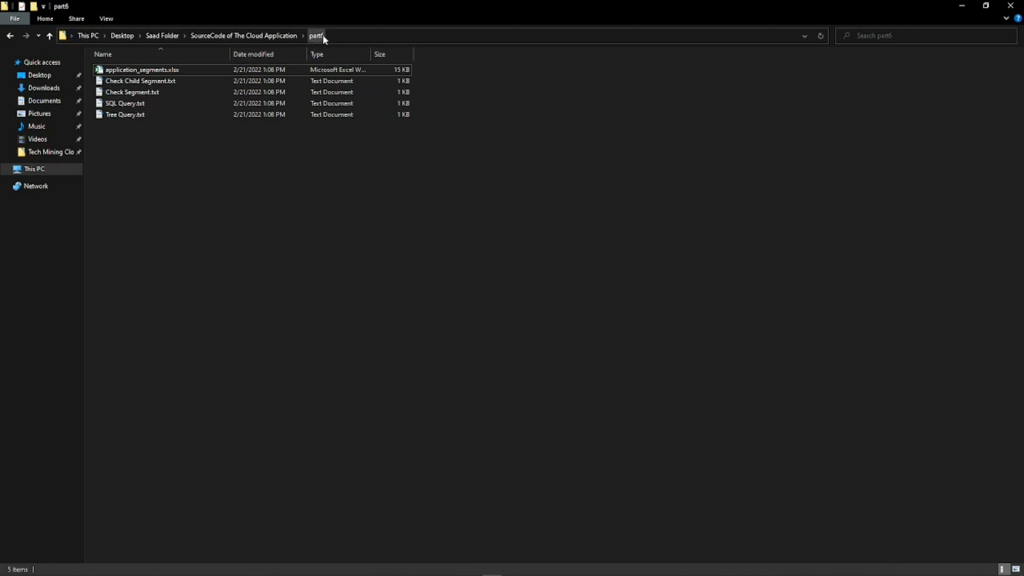
double_click(128, 104)
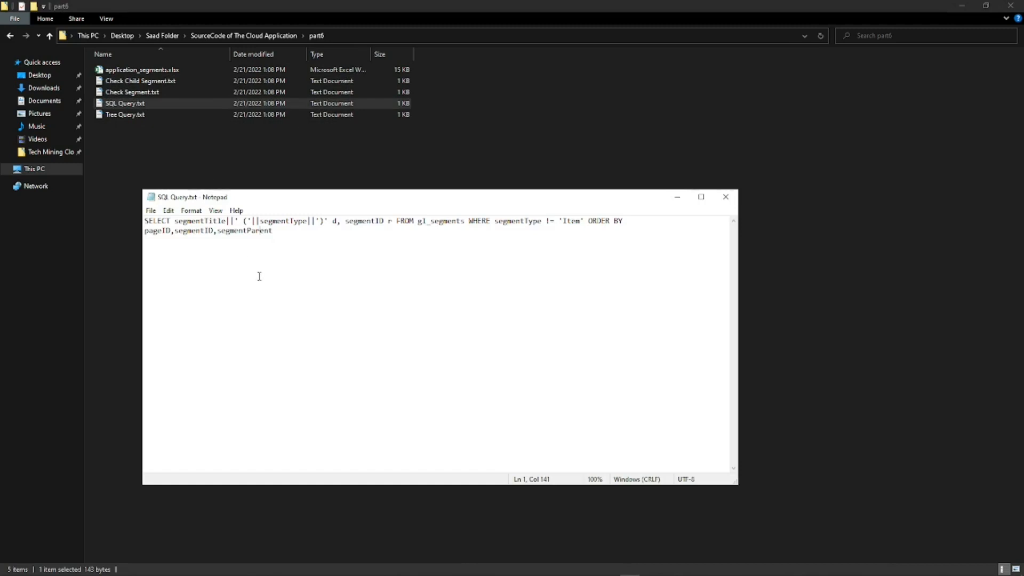
key("ctrl+a")
key("ctrl+c")
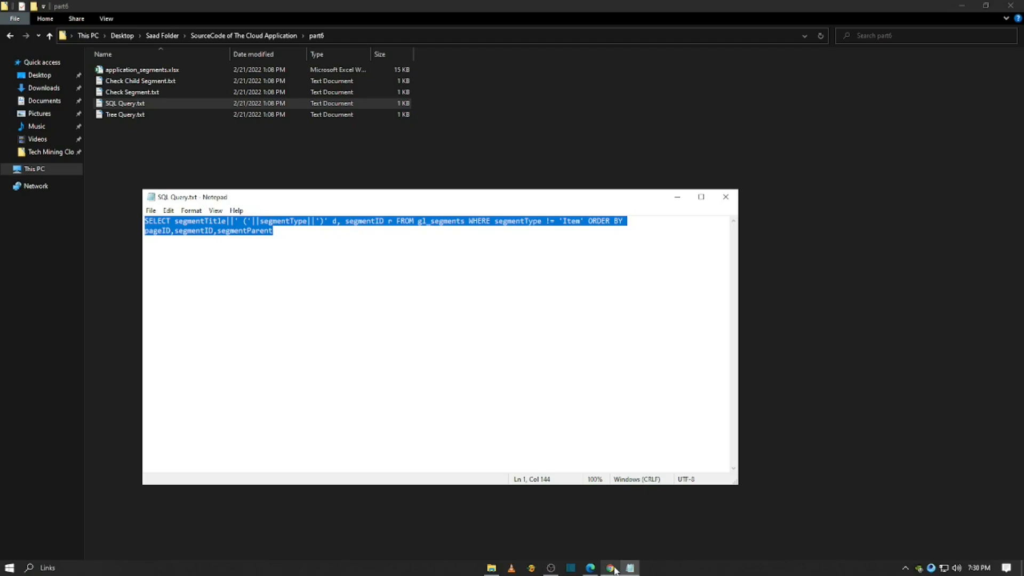
- Return to the browser, paste the copied query as the P20_SEGMENTPARENT list of values SQL query, validate it and accept it
left_click(611, 568)
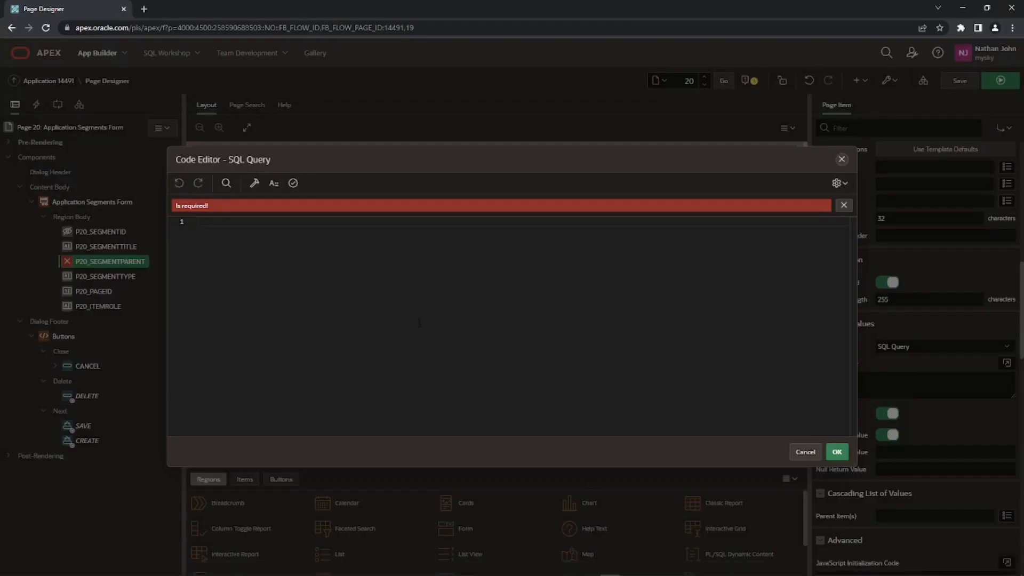
key("ctrl+v")
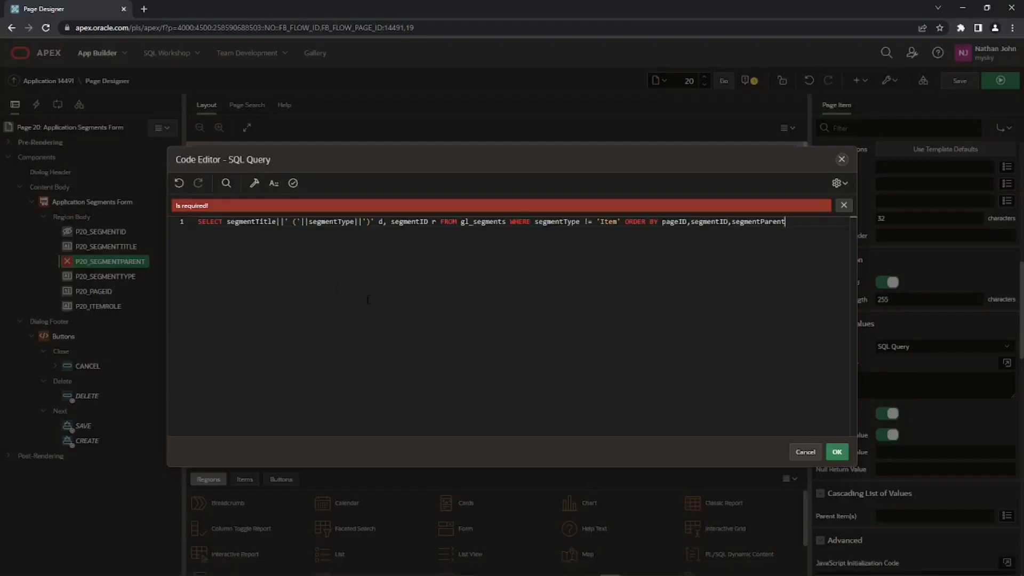
left_click(293, 183)
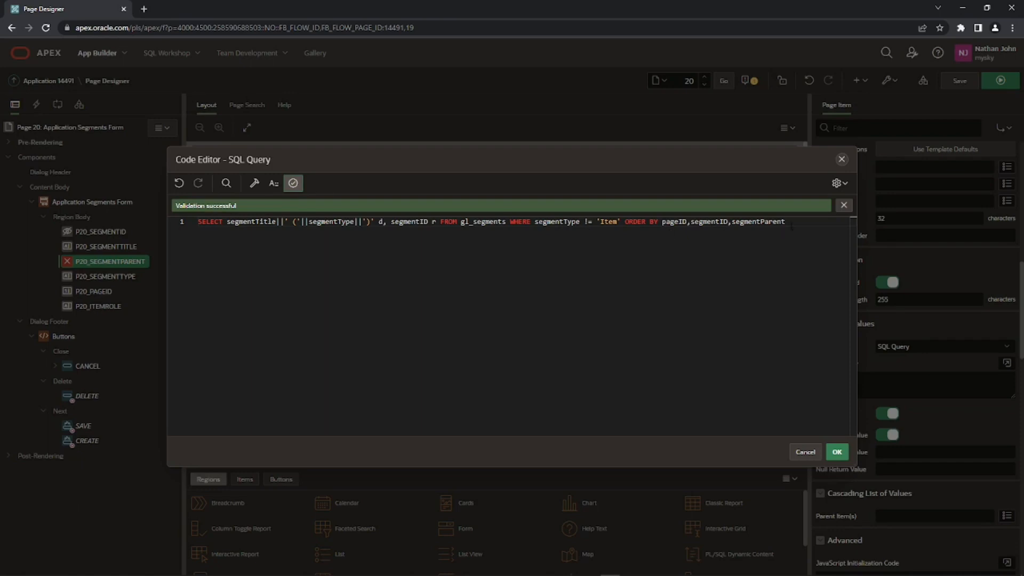
left_click(837, 452)
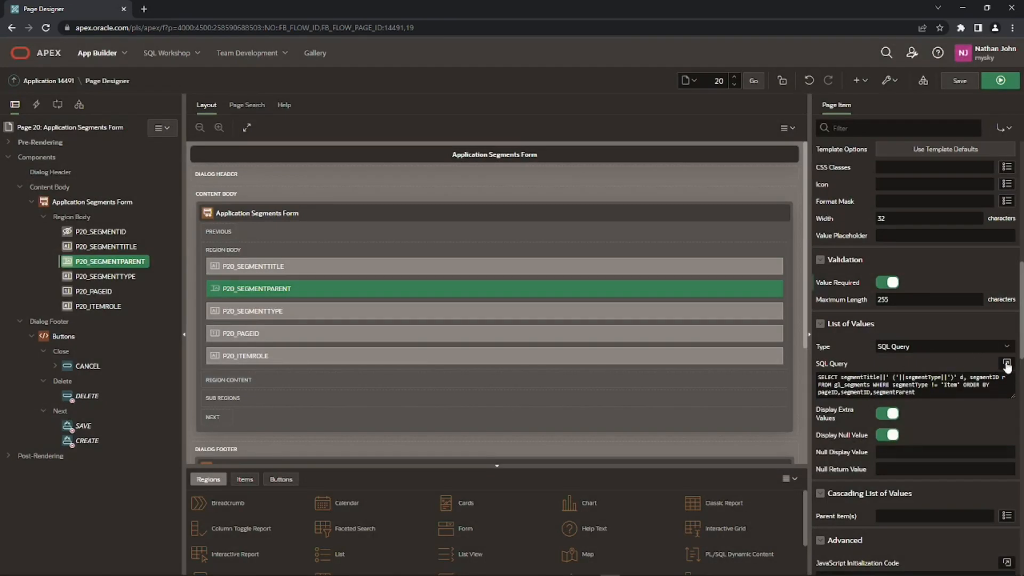
- Give the P20_SEGMENTPARENT item a Static default with the value 0 and save the page
scroll(997, 363, "down", 3)
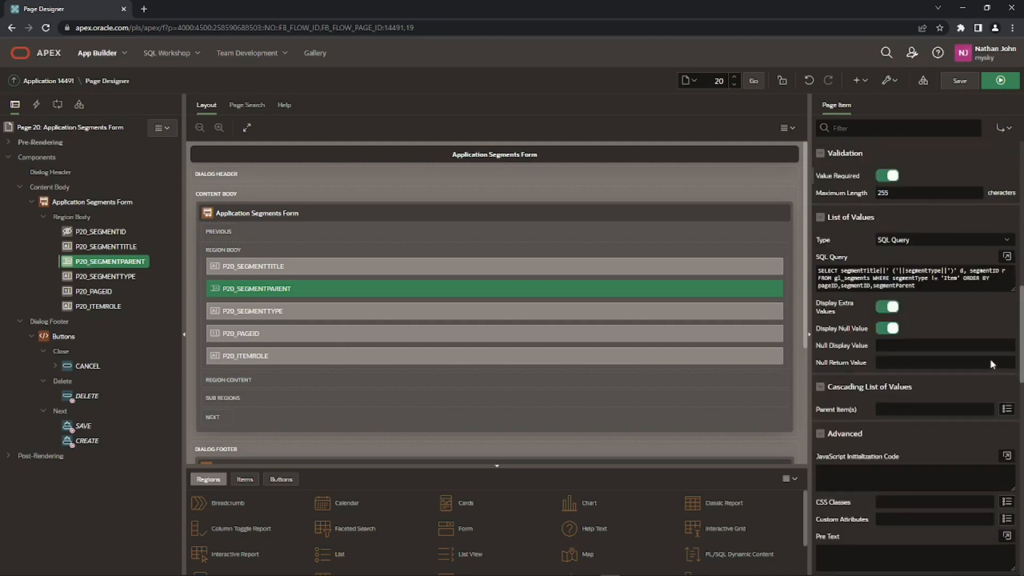
scroll(980, 361, "down", 4)
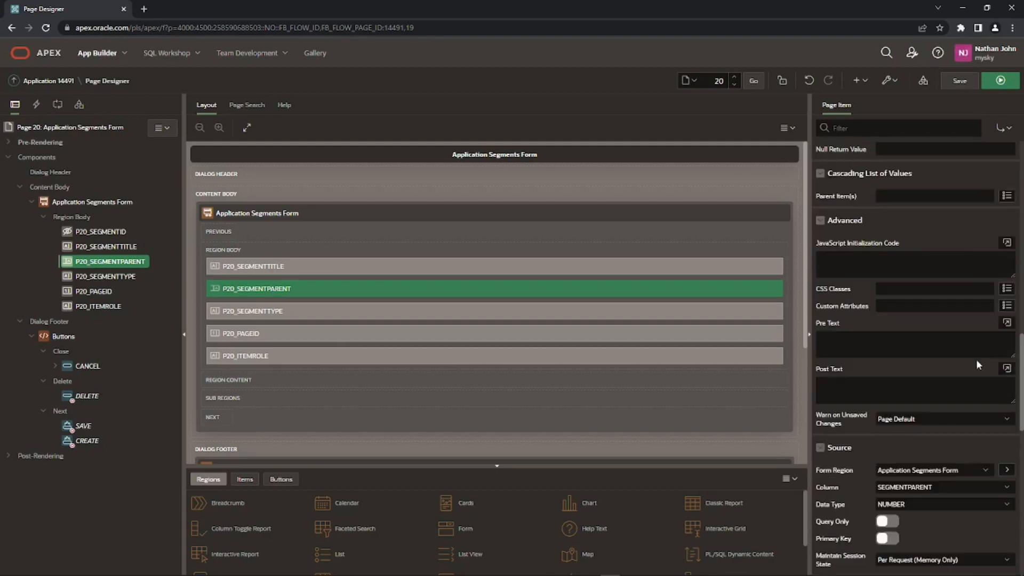
scroll(942, 383, "down", 3)
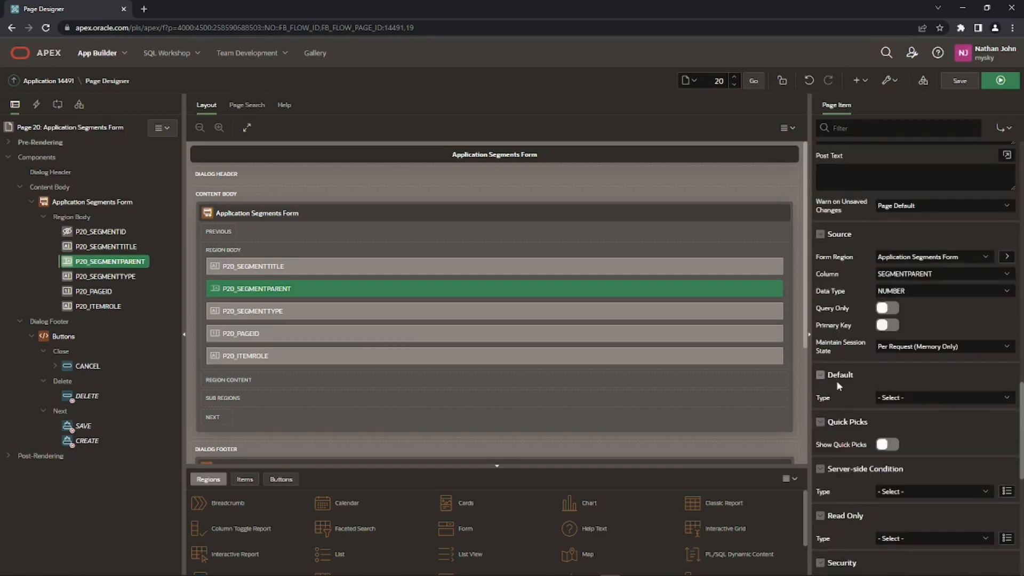
left_click(902, 397)
left_click(907, 417)
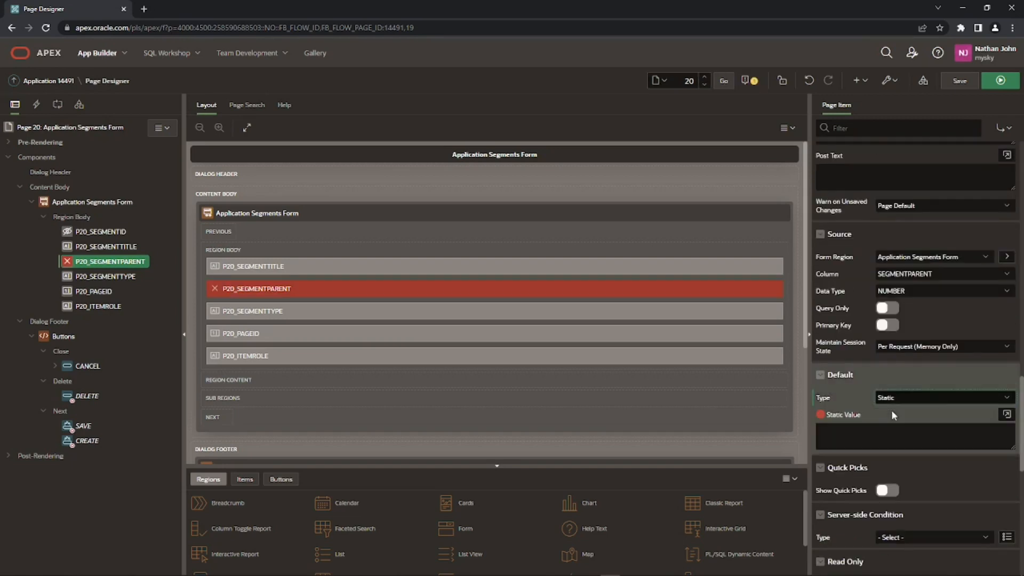
left_click(846, 434)
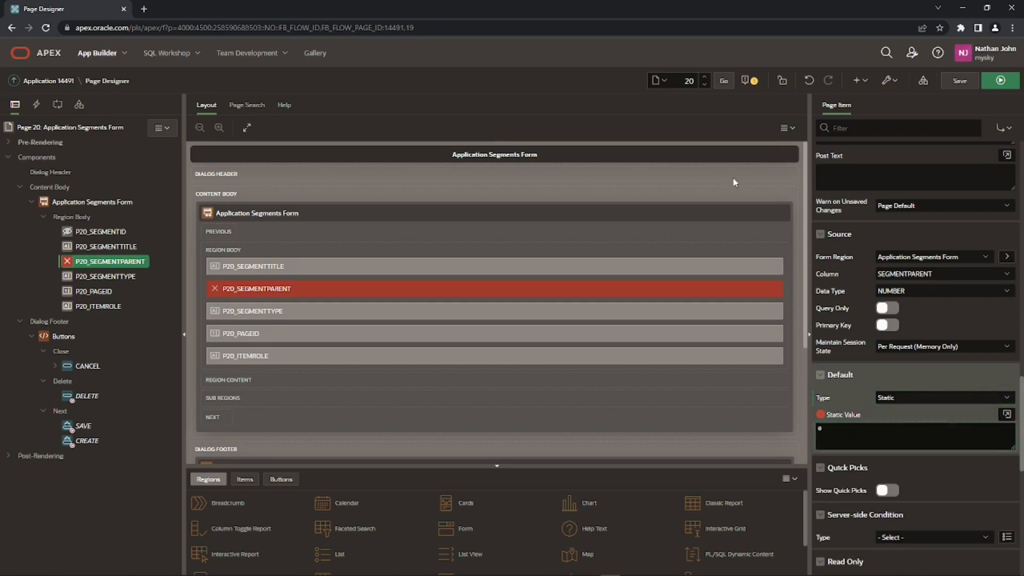
left_click(754, 107)
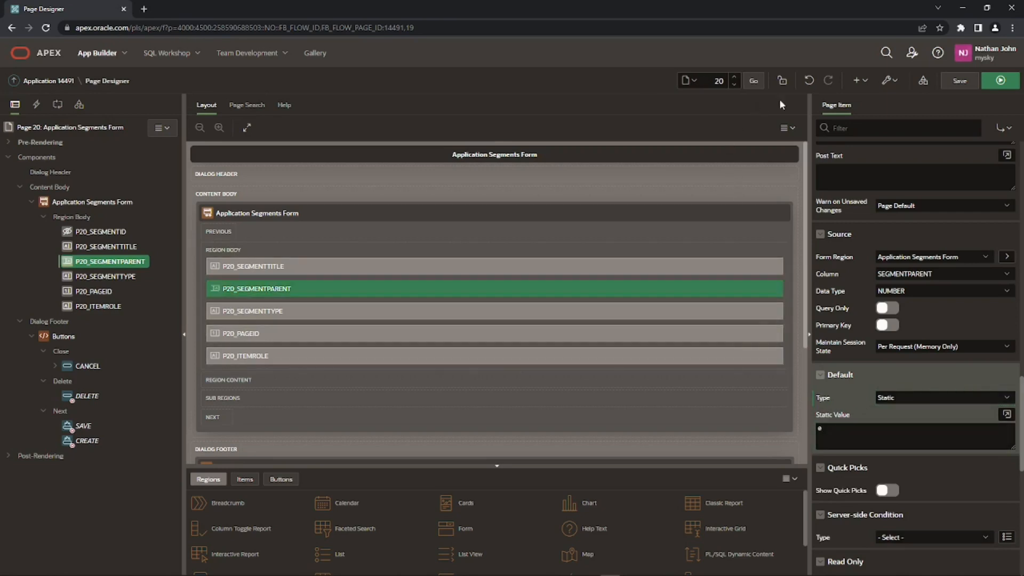
left_click(958, 81)
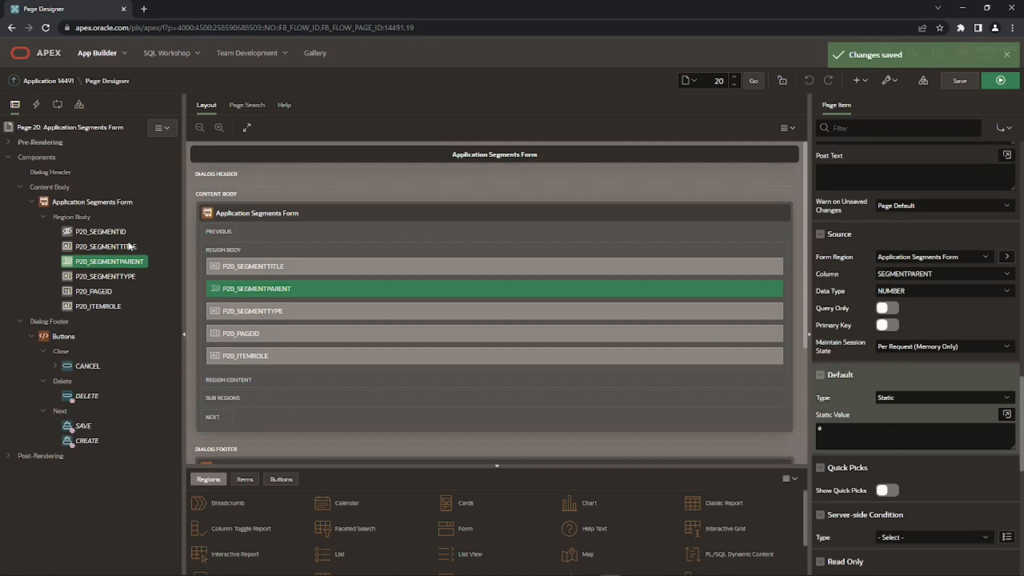
- Change the P20_SEGMENTTYPE item's type to Select List
left_click(106, 276)
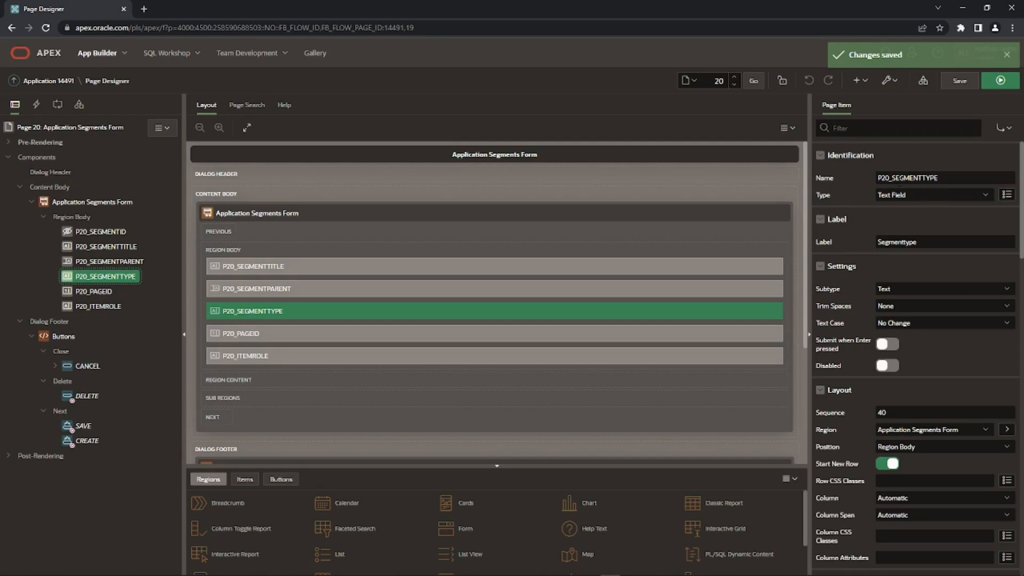
left_click(905, 197)
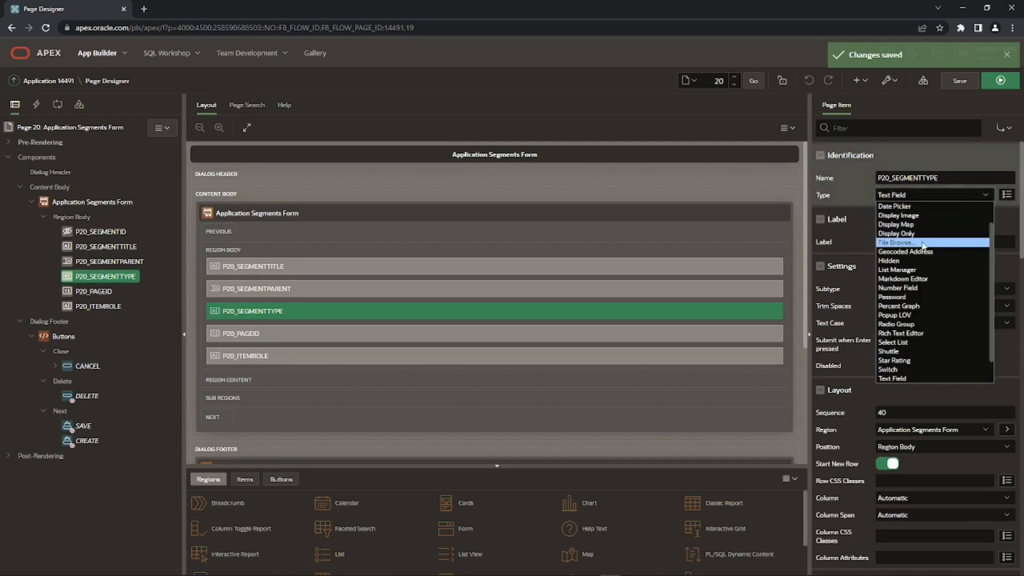
left_click(907, 342)
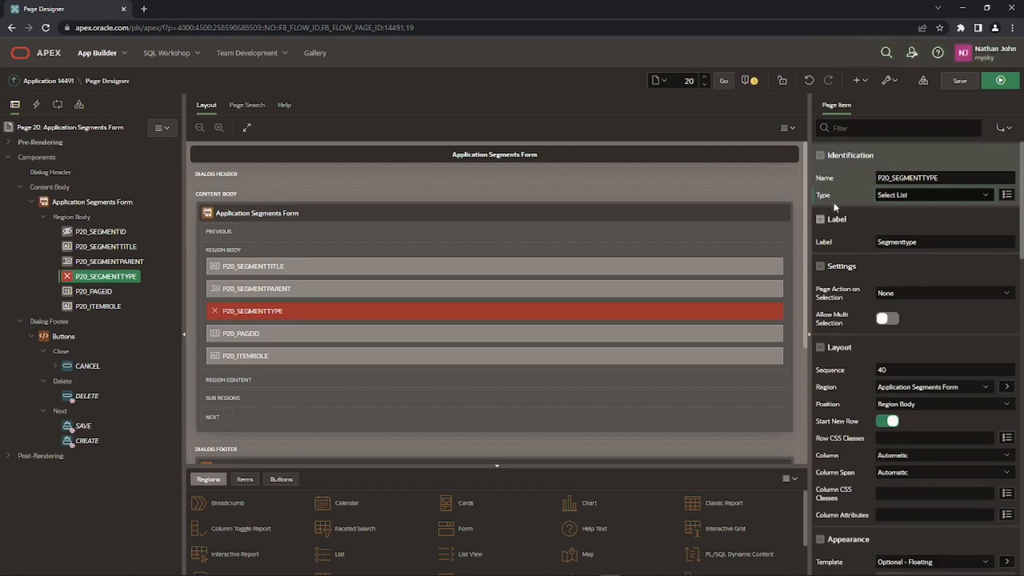
- Set the P20_SEGMENTTYPE item's template to Required - Floating and make its value required
scroll(895, 306, "down", 1)
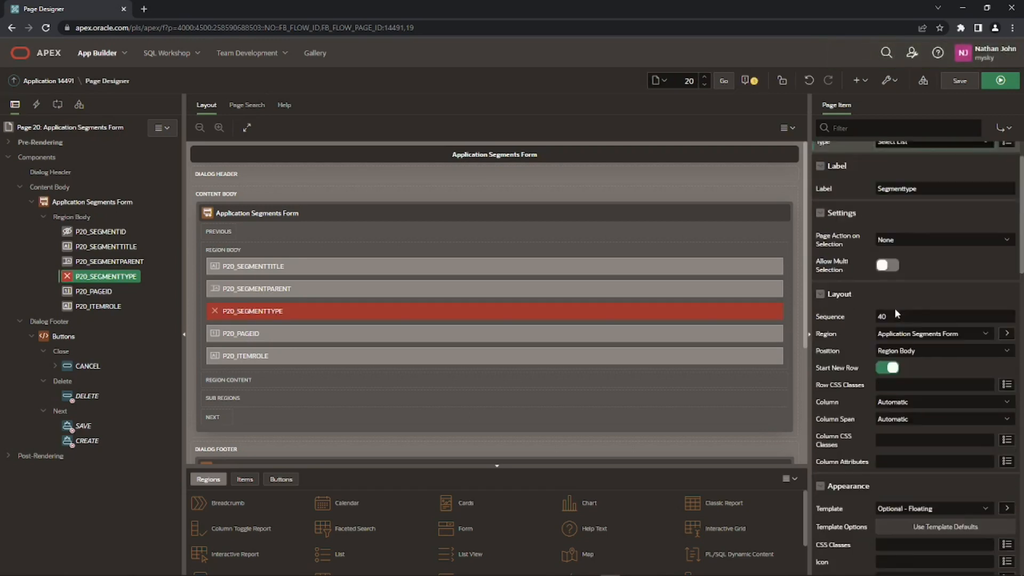
scroll(910, 305, "down", 3)
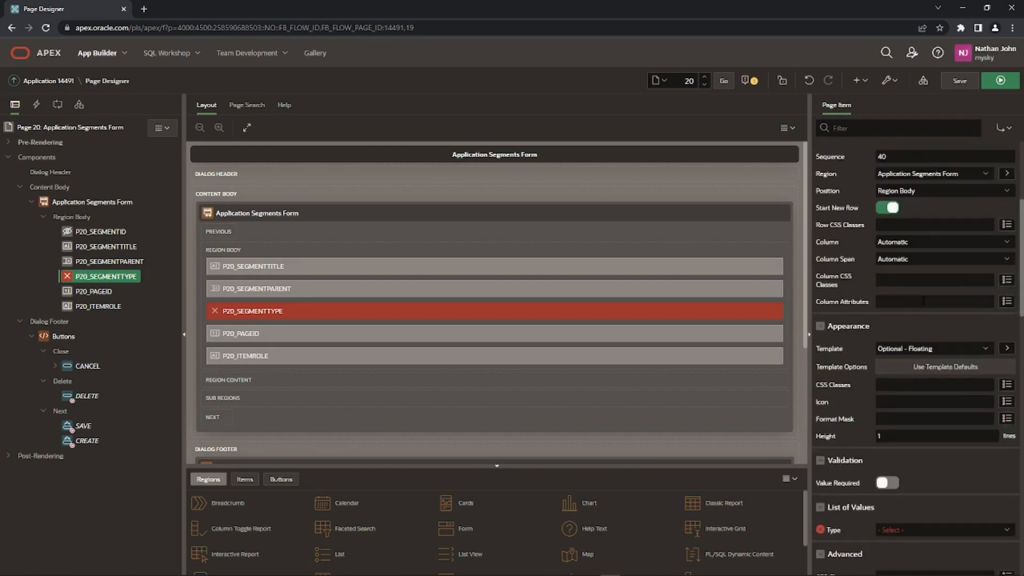
left_click(894, 350)
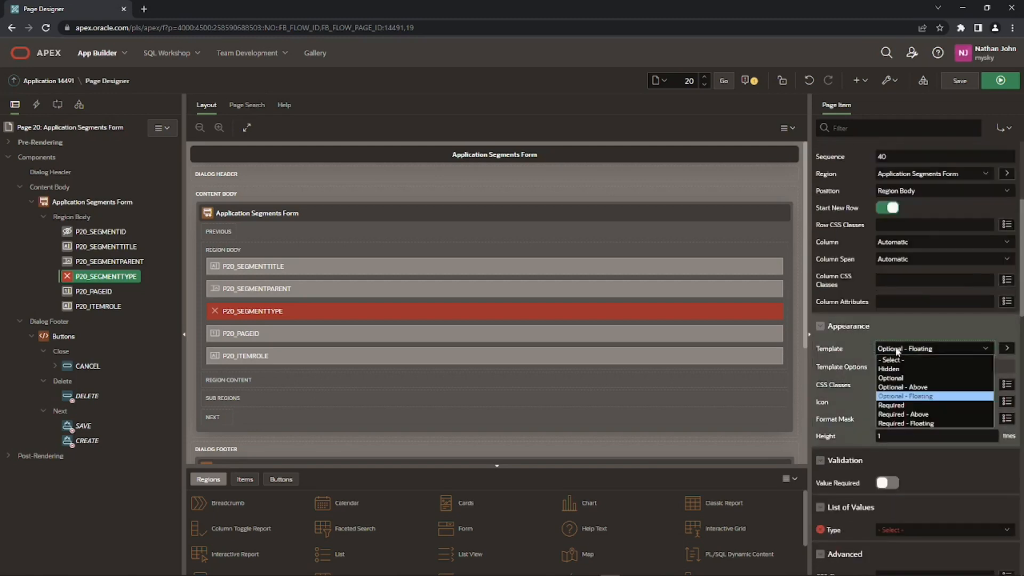
left_click(905, 423)
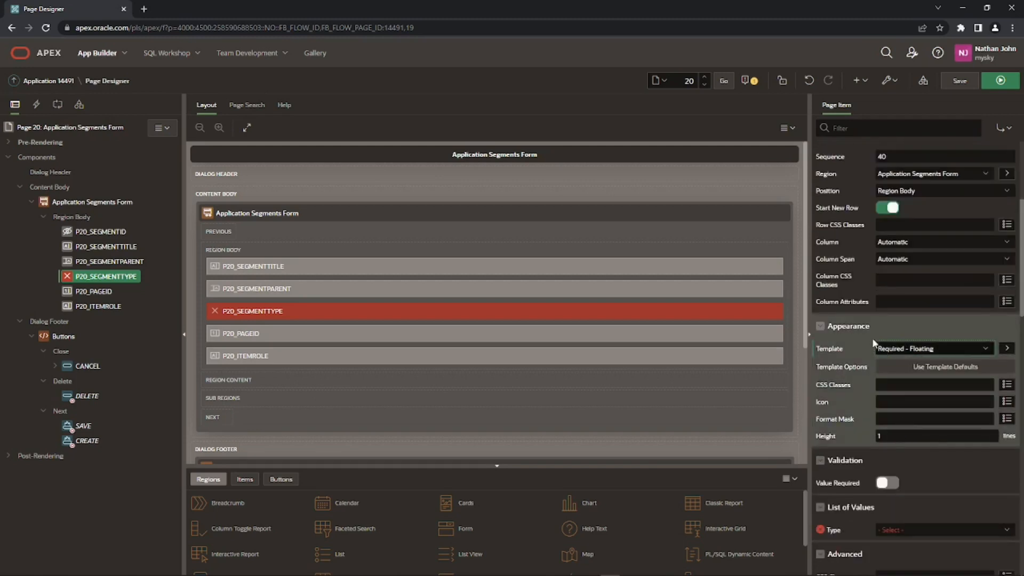
scroll(889, 377, "down", 2)
left_click(887, 376)
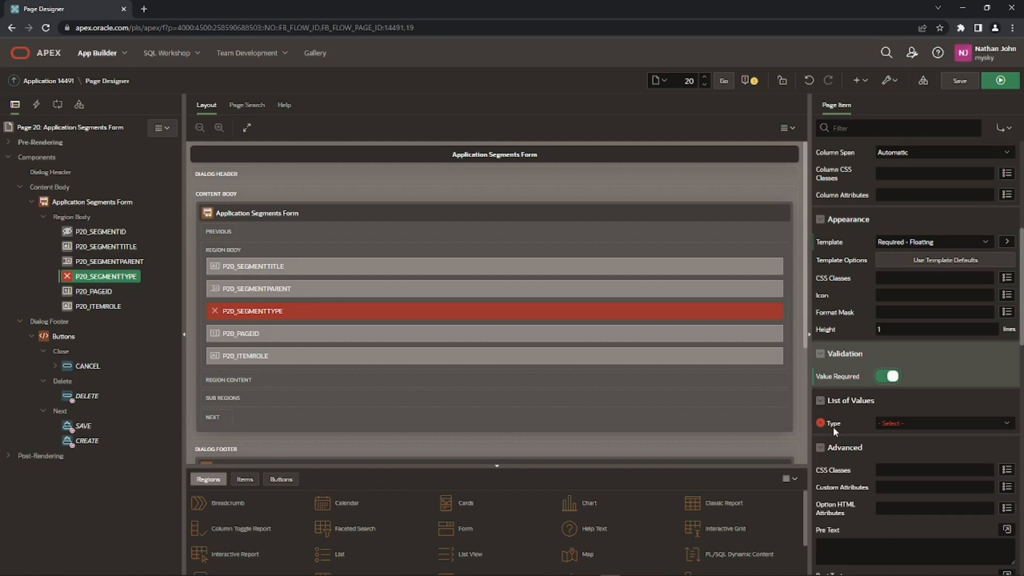
- Set the P20_SEGMENTTYPE list of values type to Shared Component and choose the SEGMENT TYPE list
left_click(880, 424)
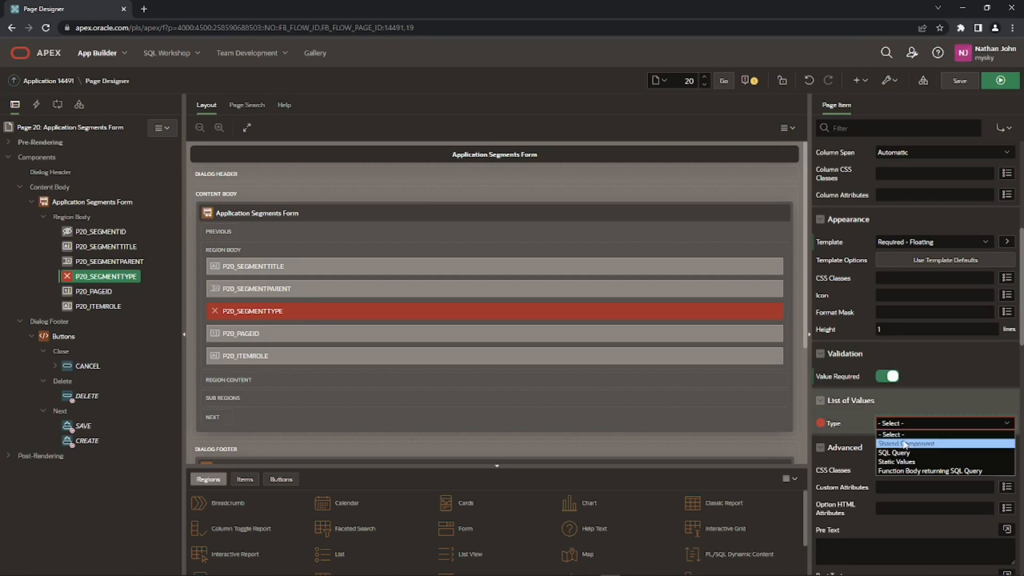
key("Escape")
left_click(901, 448)
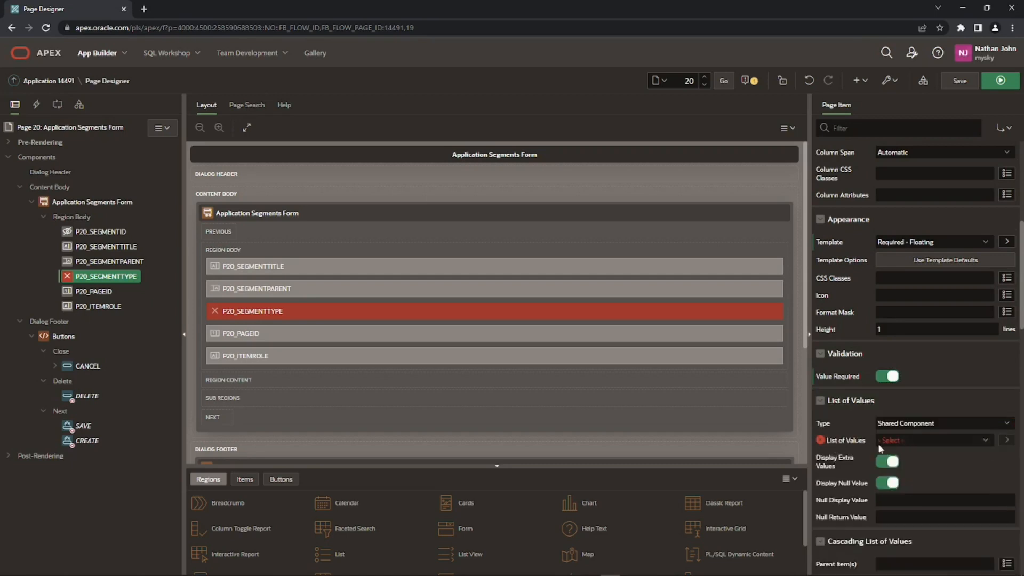
left_click(902, 440)
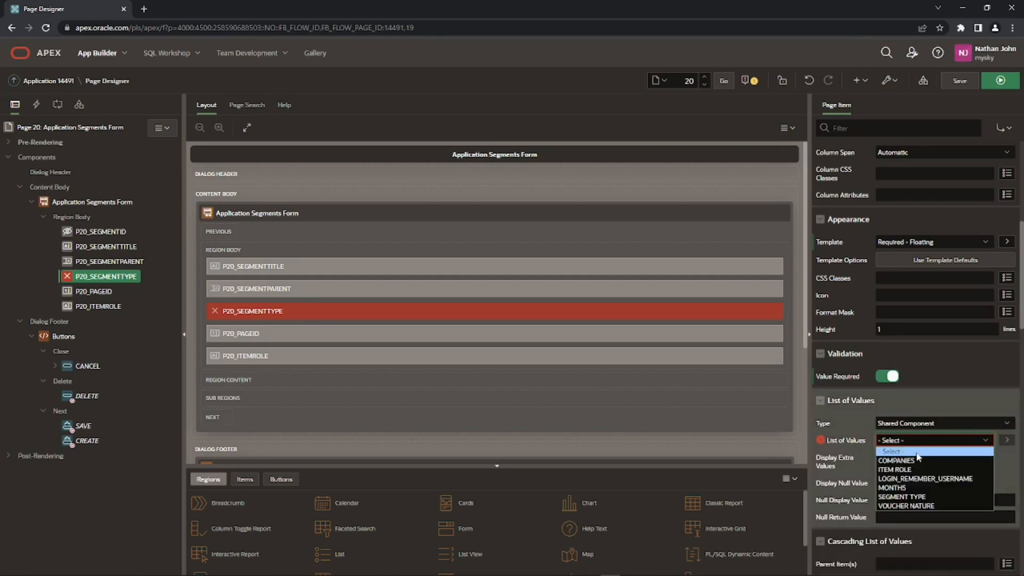
left_click(907, 499)
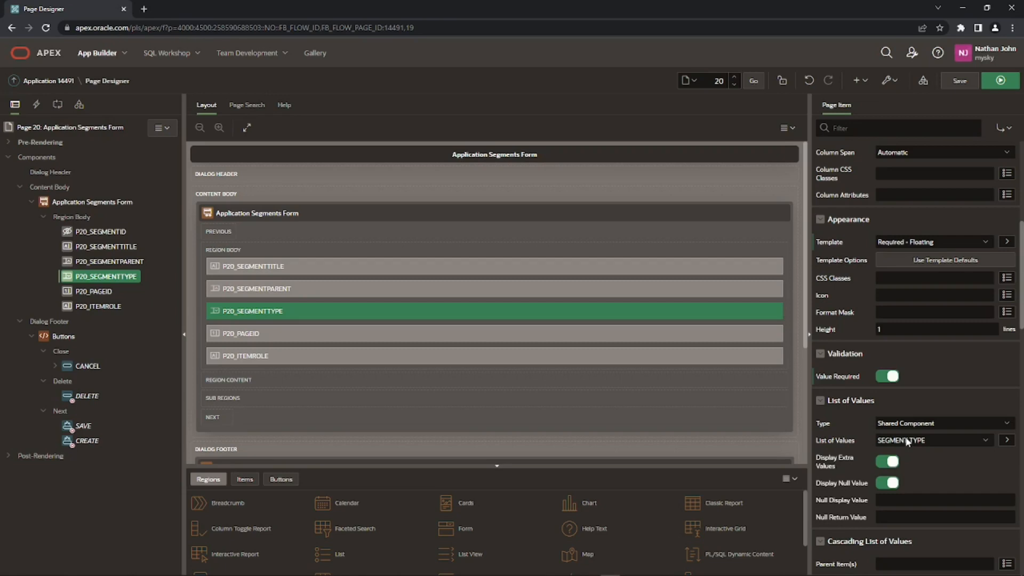
- Set both the width and the maximum length of the P20_PAGEID item to 4 characters and save the page
left_click(92, 292)
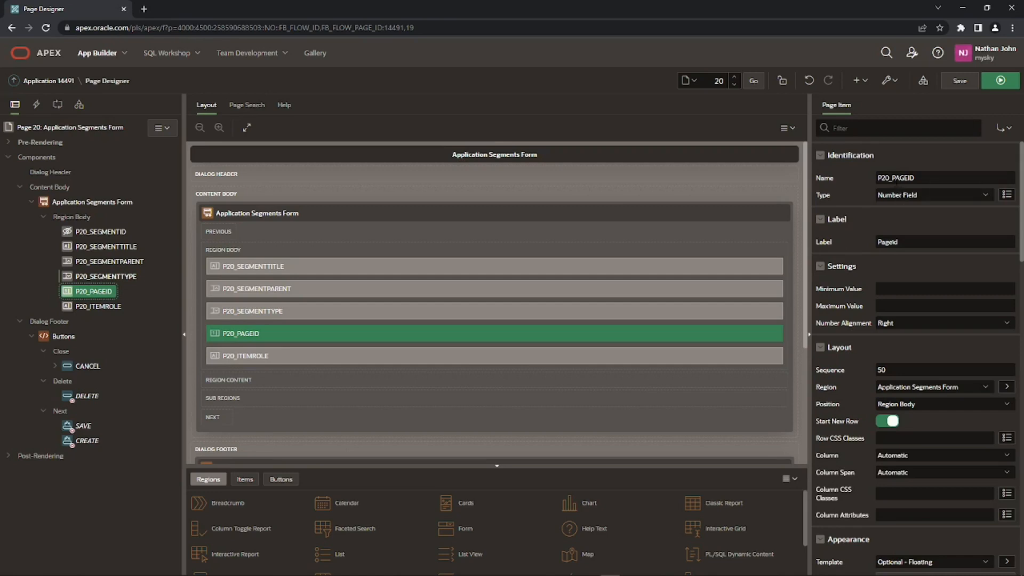
scroll(906, 205, "down", 5)
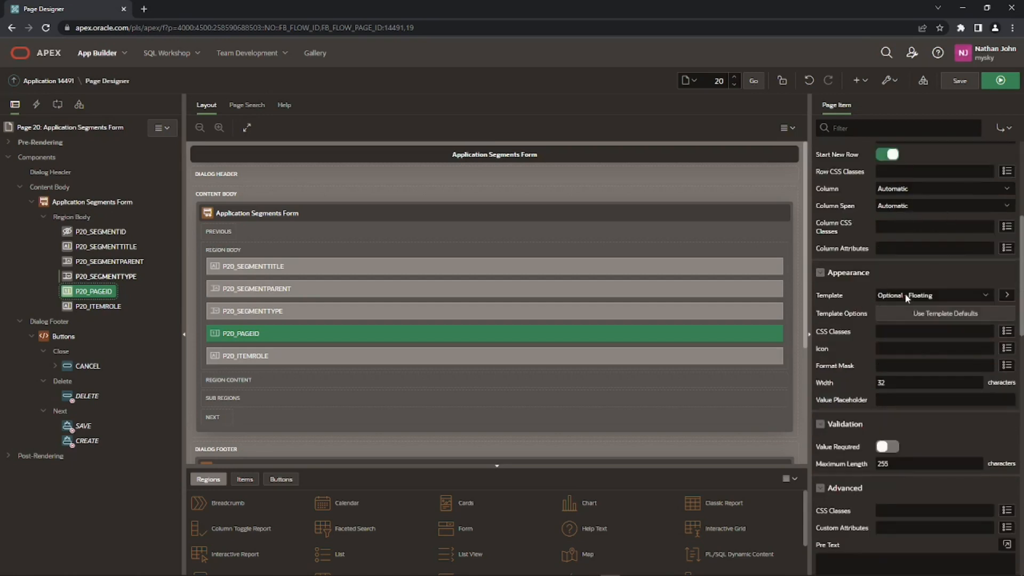
double_click(892, 383)
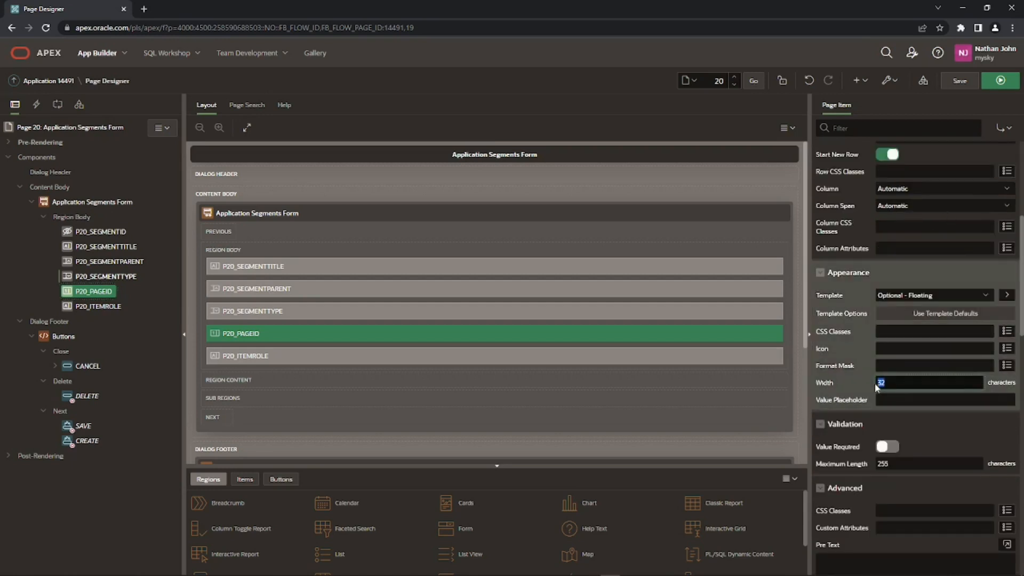
type("4")
scroll(867, 408, "down", 1)
left_click(867, 408)
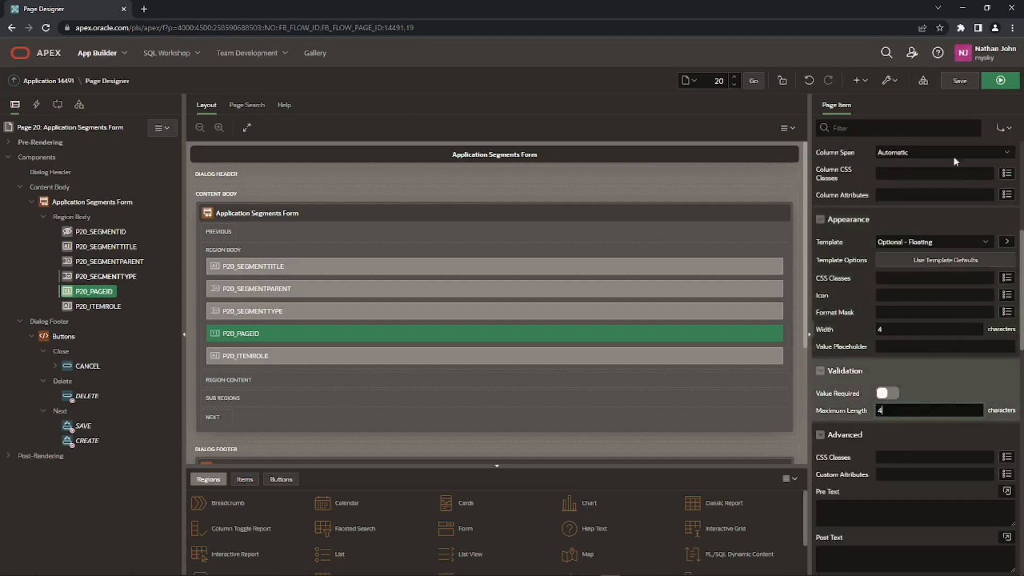
left_click(960, 80)
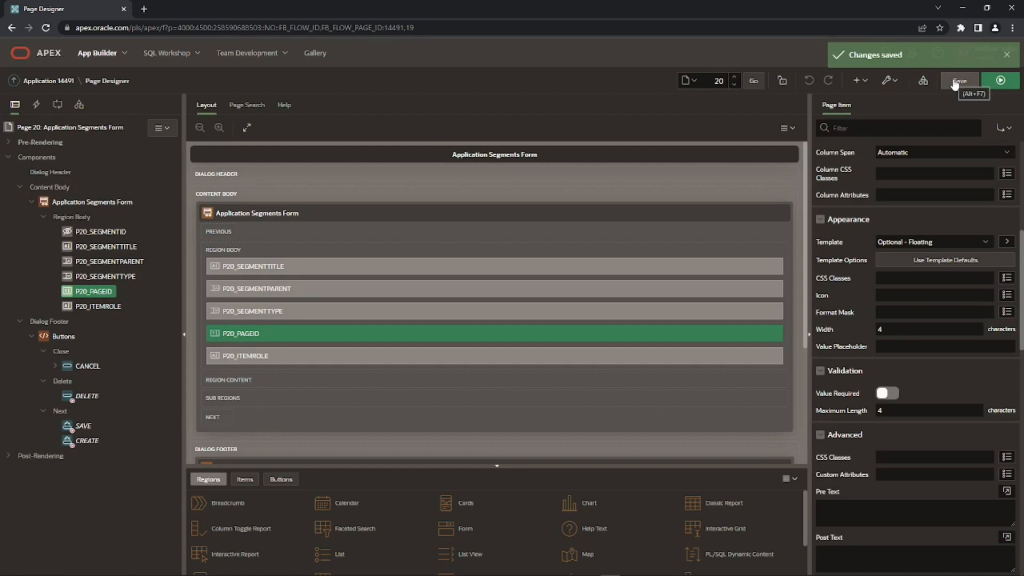
- Change the P20_ITEMROLE item to a Select List based on the shared component list of values ITEM ROLE and save the page
left_click(91, 308)
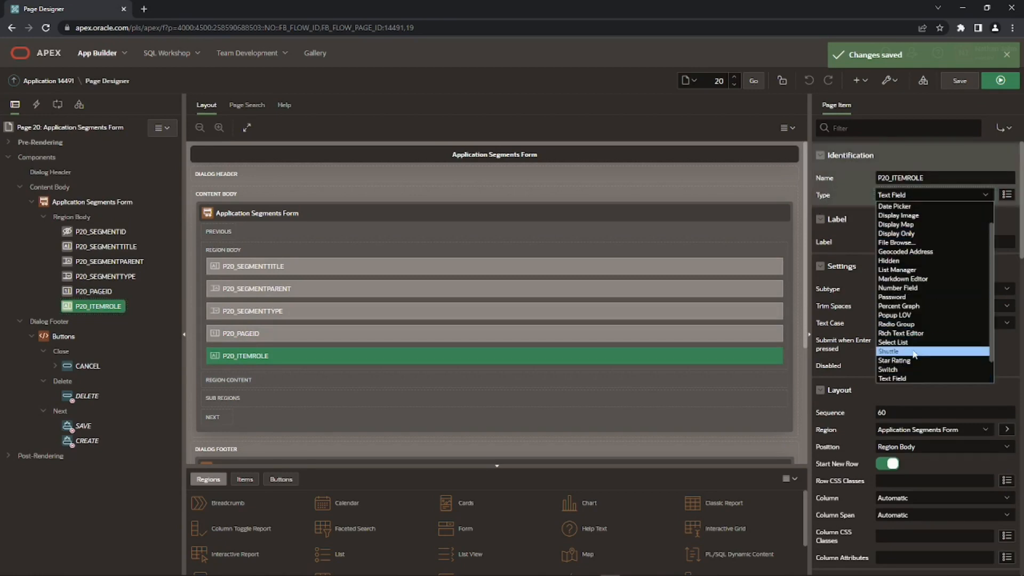
key("Escape")
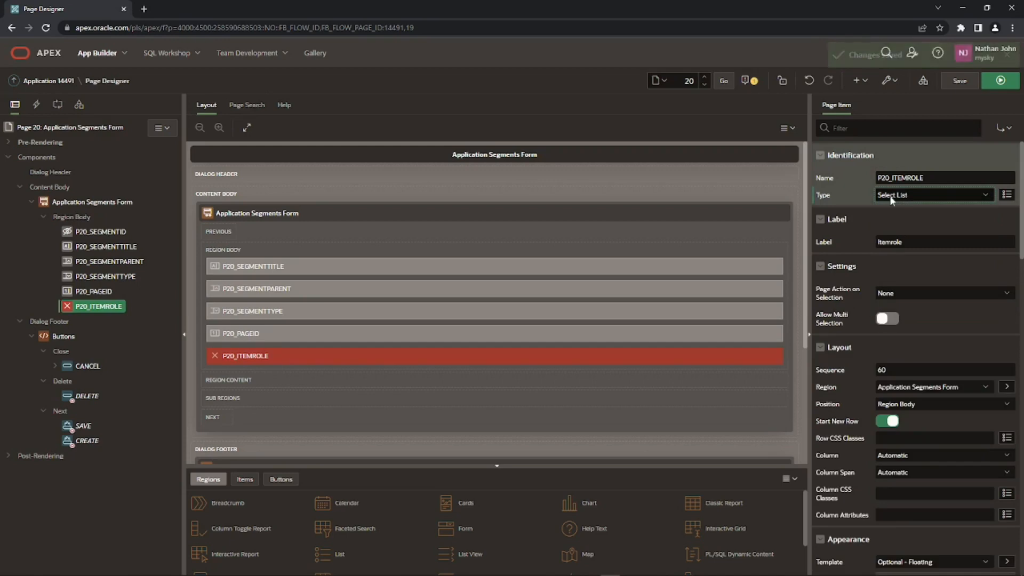
scroll(892, 265, "down", 1)
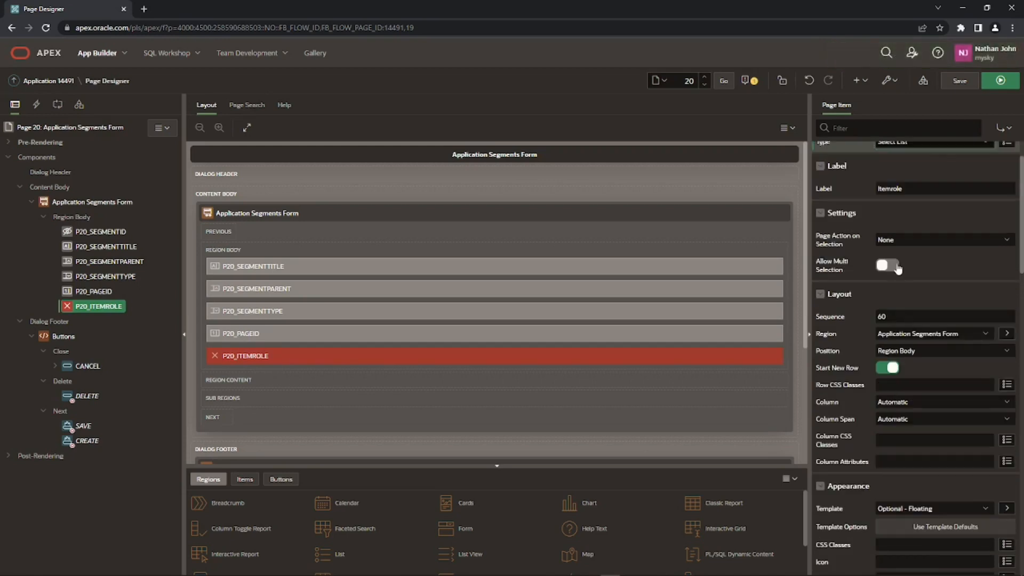
scroll(904, 280, "down", 1)
scroll(904, 280, "down", 2)
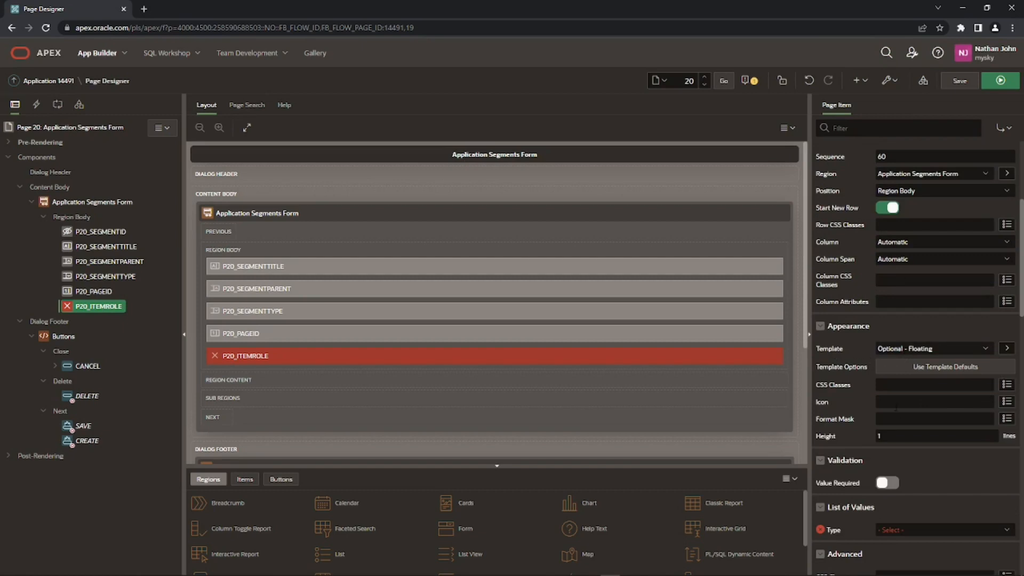
scroll(899, 416, "down", 2)
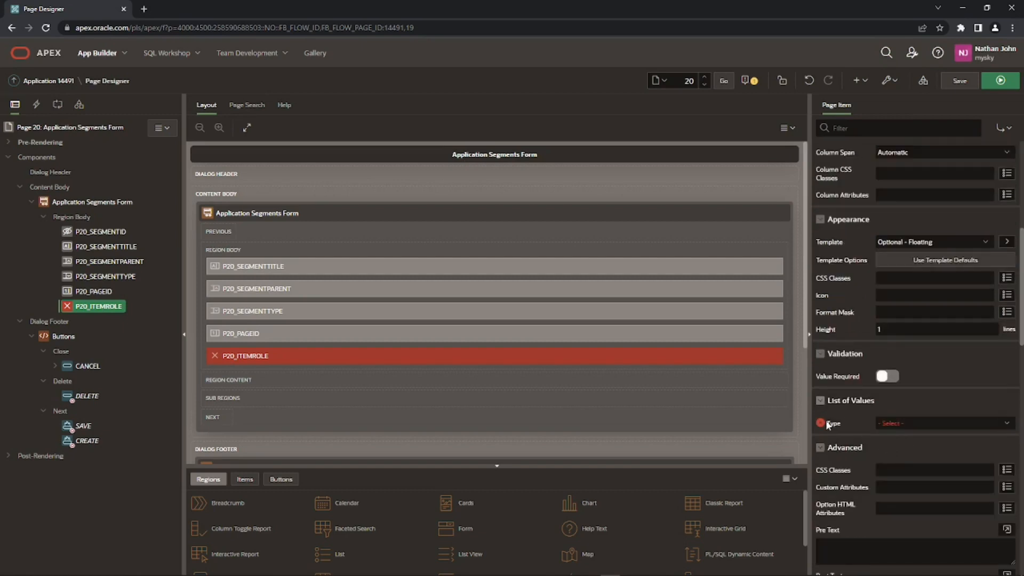
left_click(897, 423)
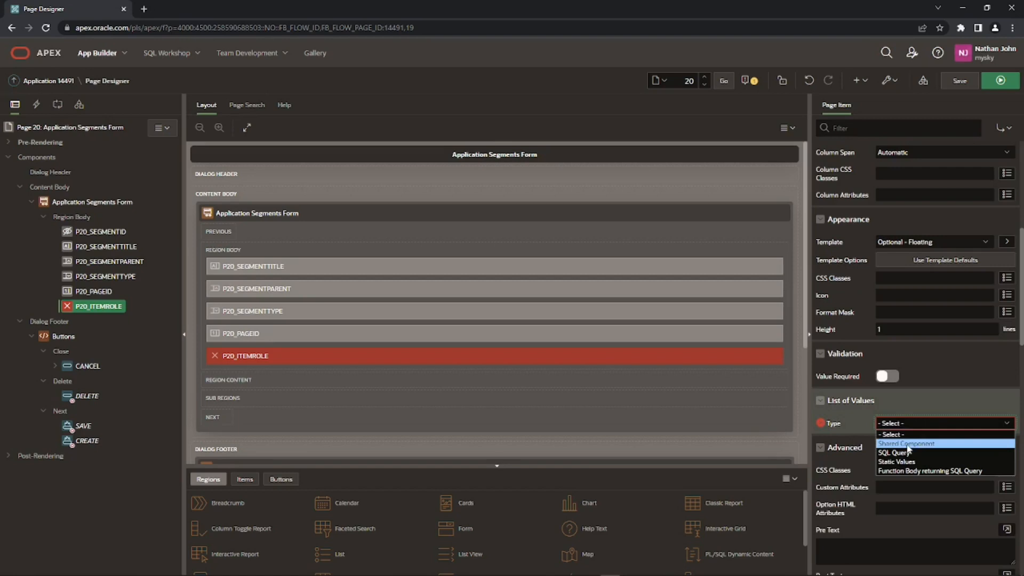
left_click(907, 442)
left_click(908, 440)
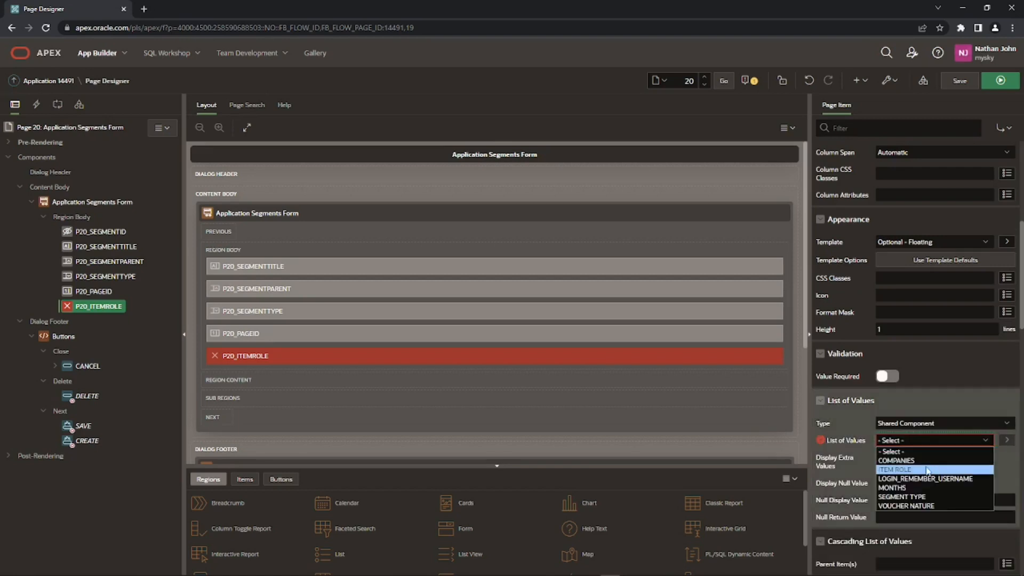
left_click(888, 470)
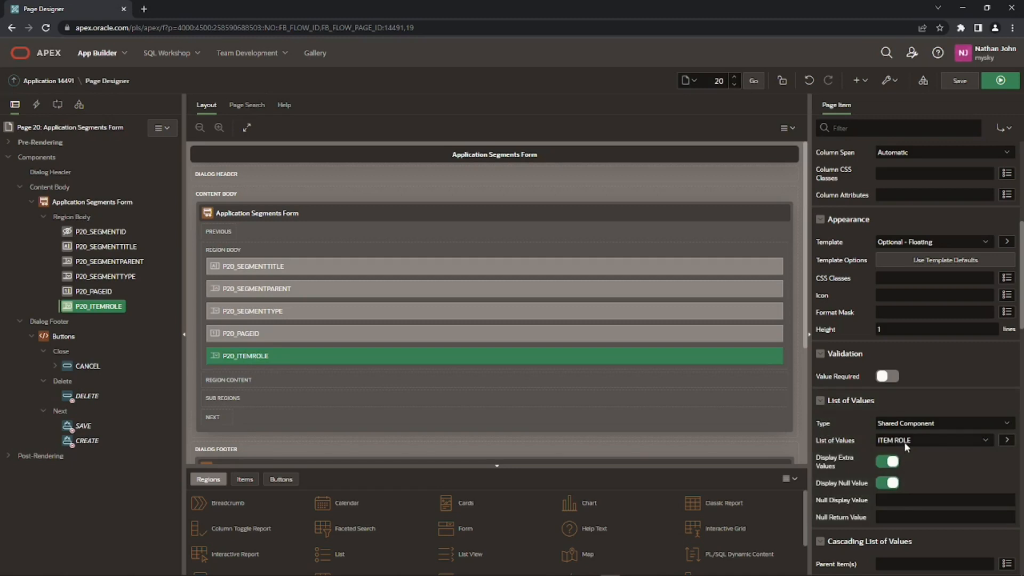
left_click(959, 81)
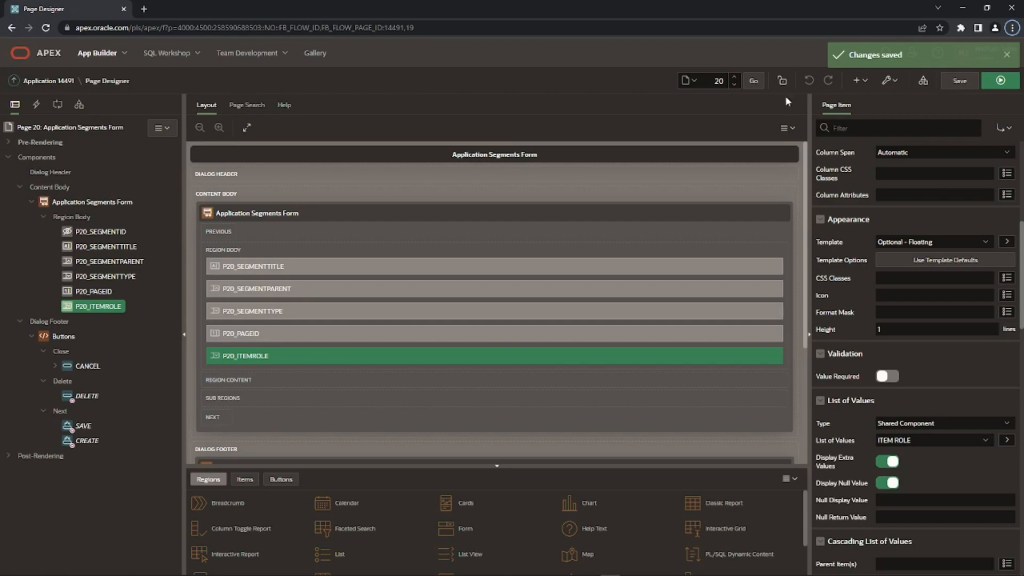
- Open page 19, Application Segments Report, from the application's page list and delete its Report 1 region
left_click(51, 83)
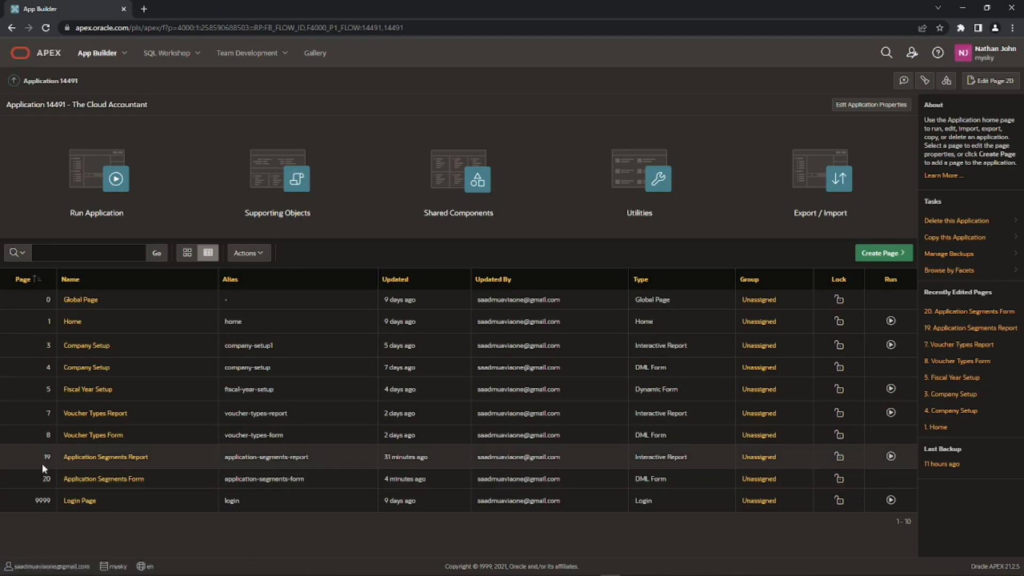
left_click(97, 457)
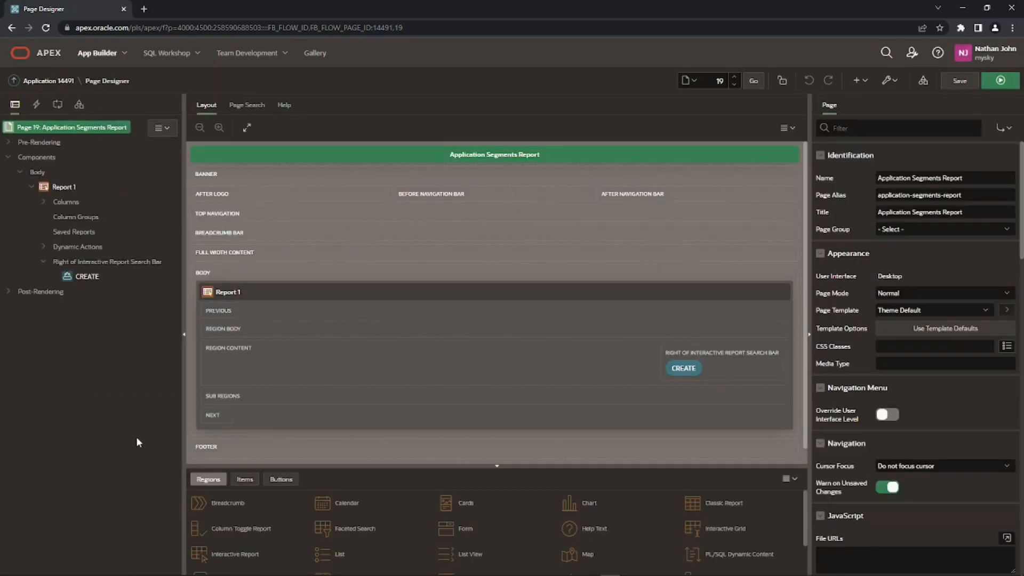
left_click(57, 188)
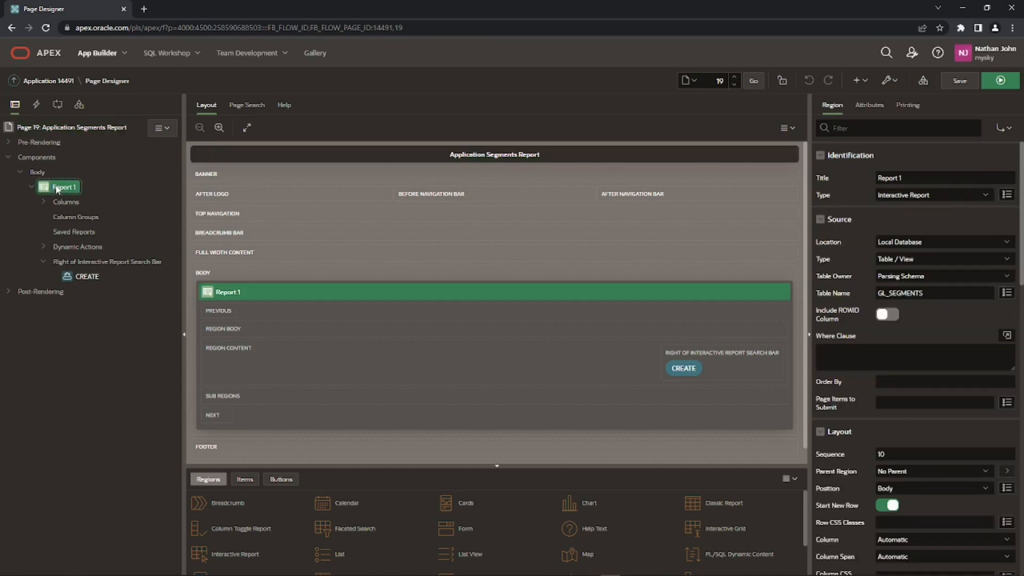
right_click(57, 188)
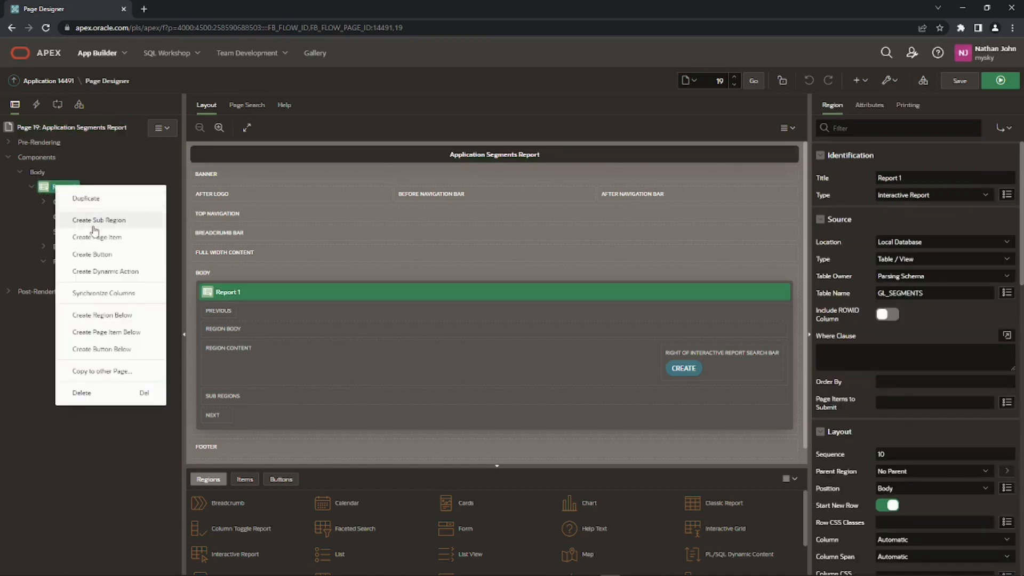
left_click(83, 393)
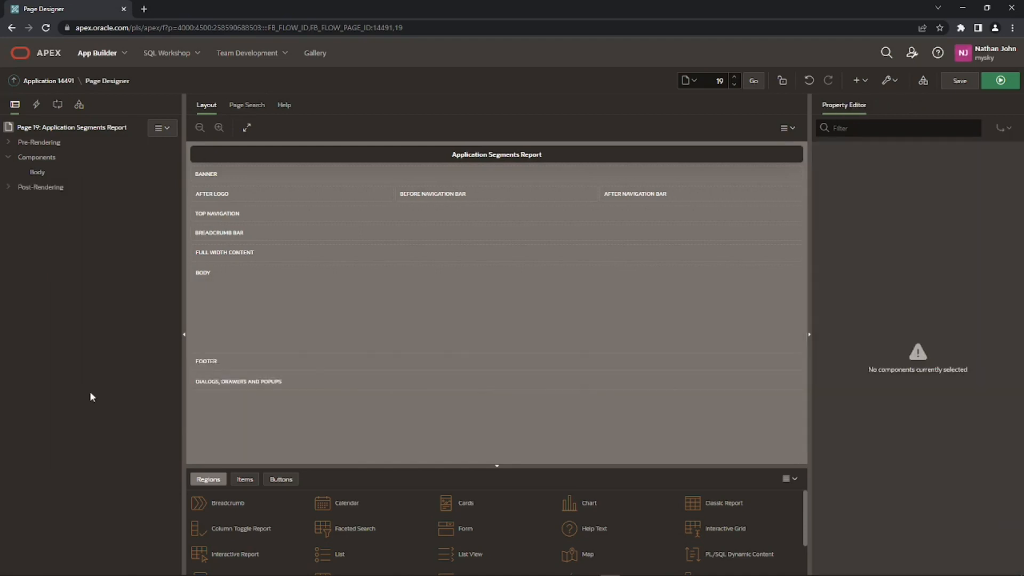
- Create a new region under the page's components and title it Application Segments
left_click(57, 127)
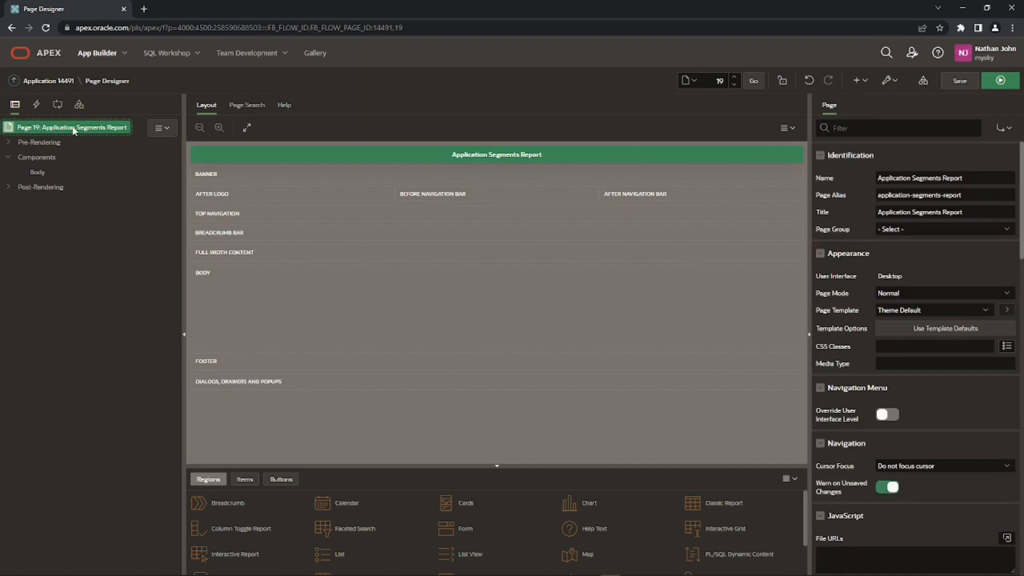
left_click(34, 157)
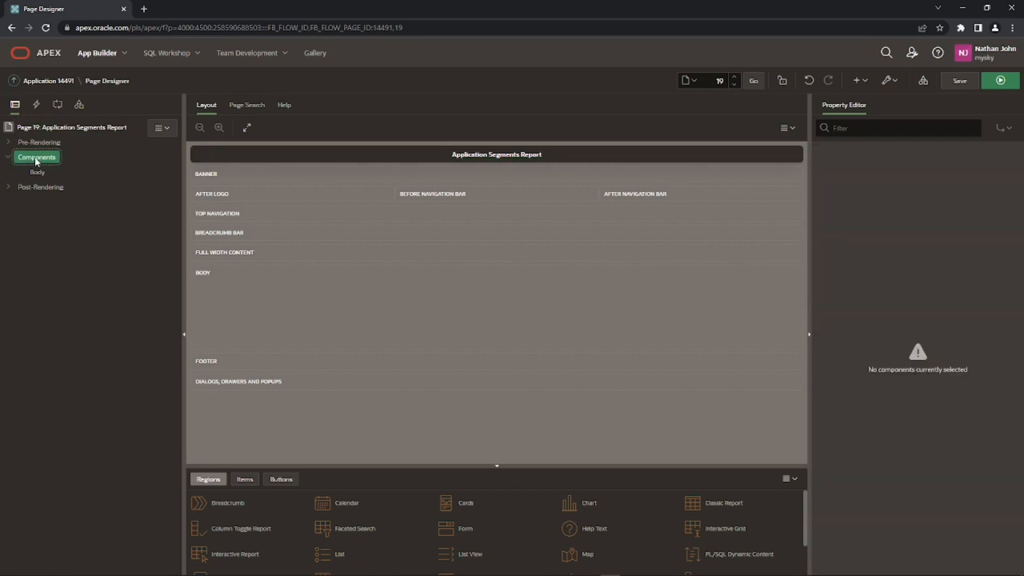
right_click(34, 157)
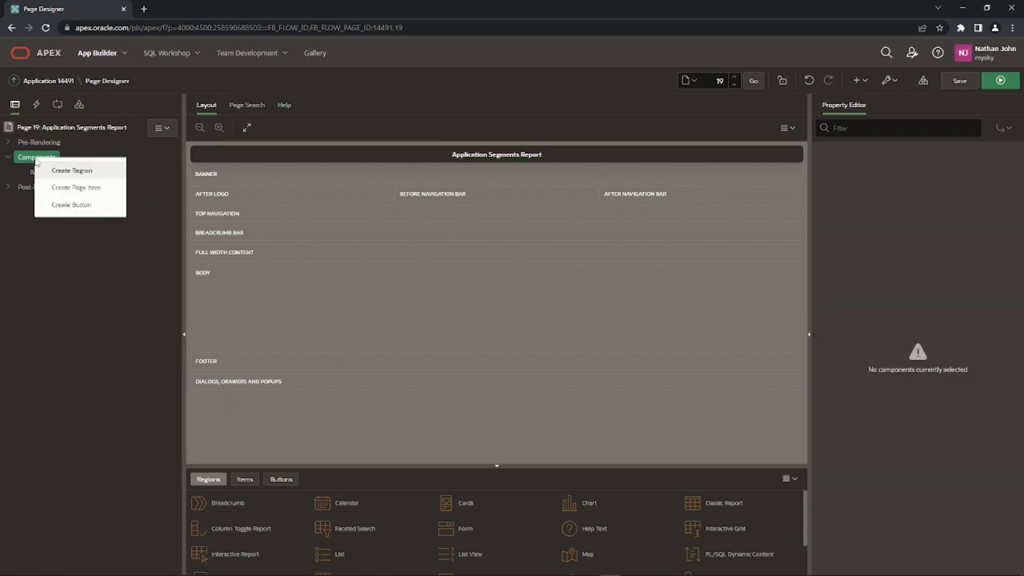
left_click(73, 172)
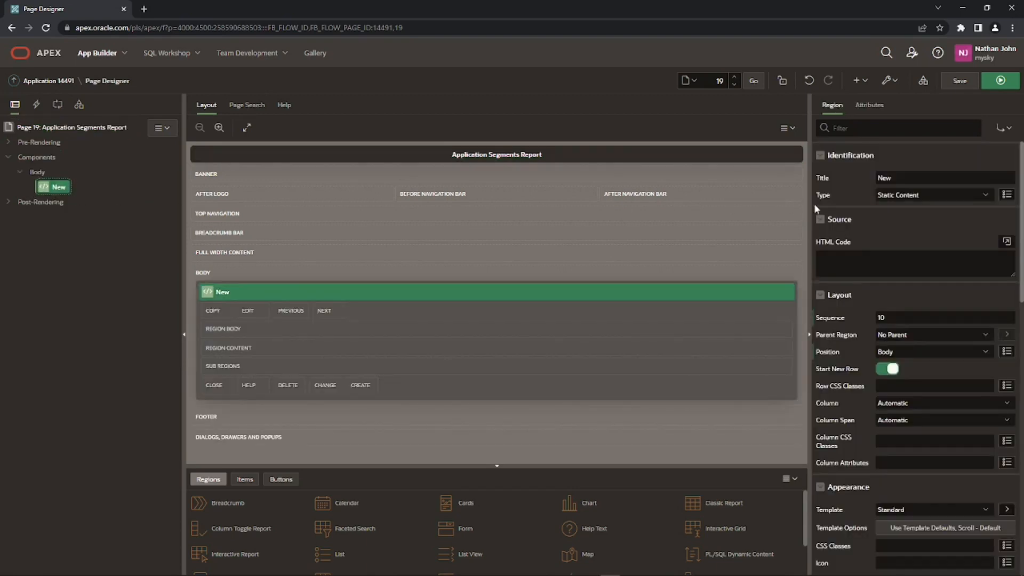
left_click(901, 177)
key("BackSpace")
key("BackSpace")
key("BackSpace")
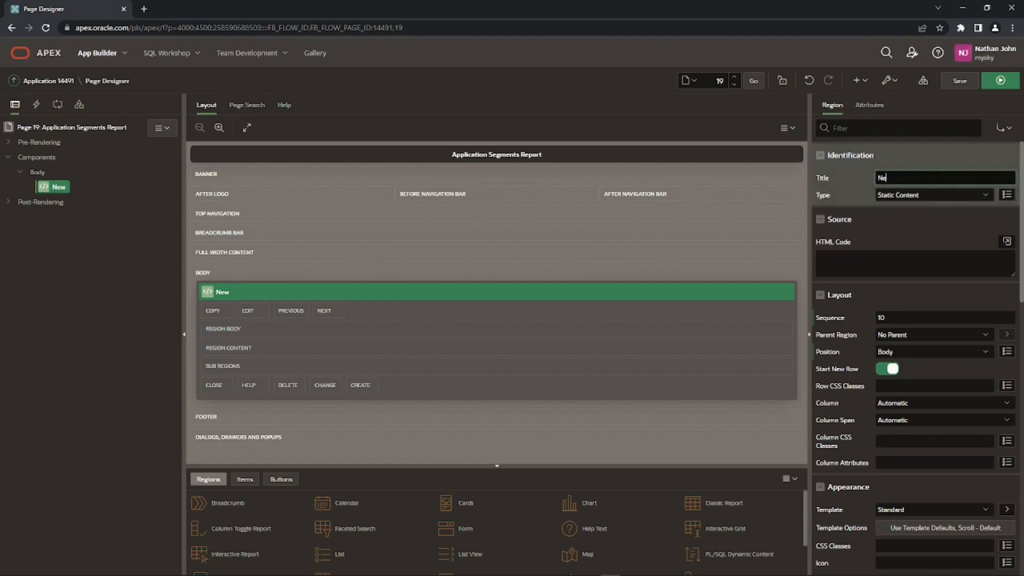
type("Application Segments")
- Set the Application Segments region's type to Tree and its source type to SQL Query
left_click(908, 195)
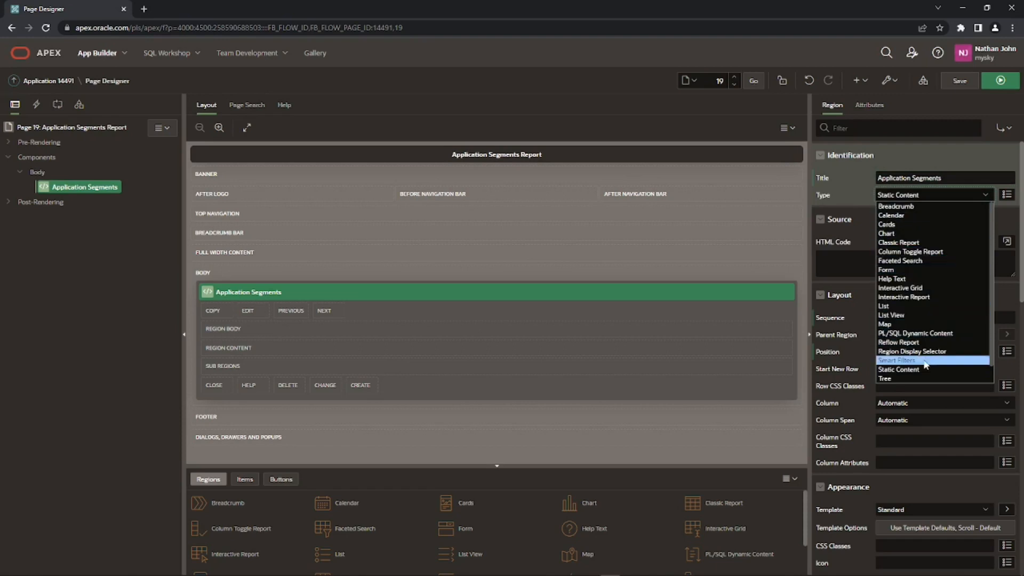
left_click(882, 378)
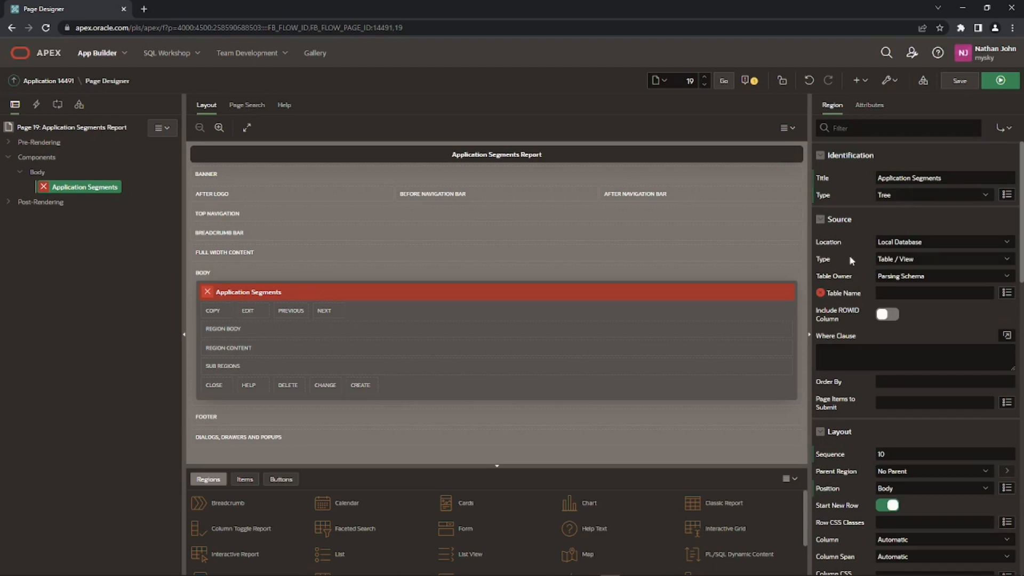
left_click(922, 257)
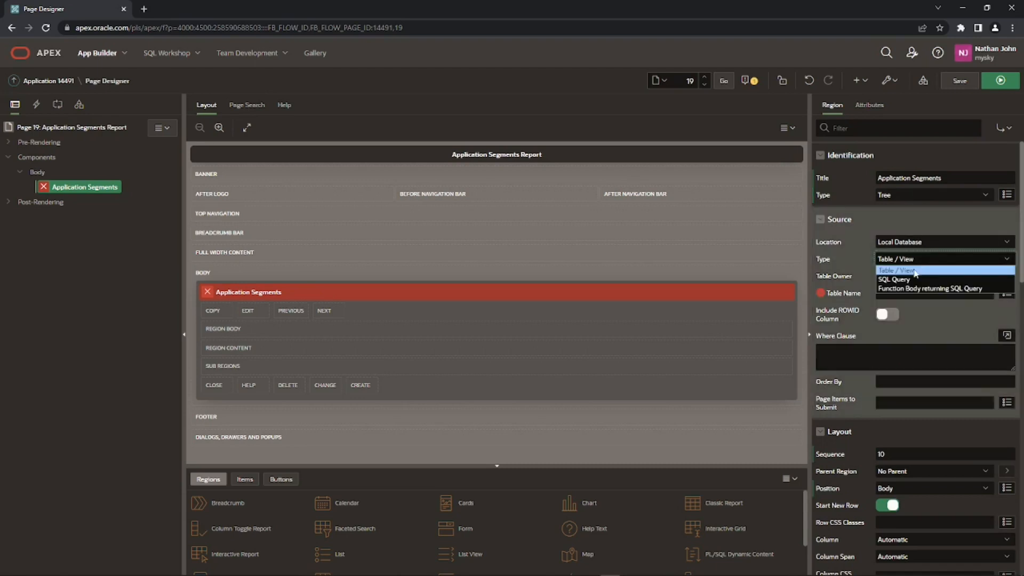
left_click(895, 280)
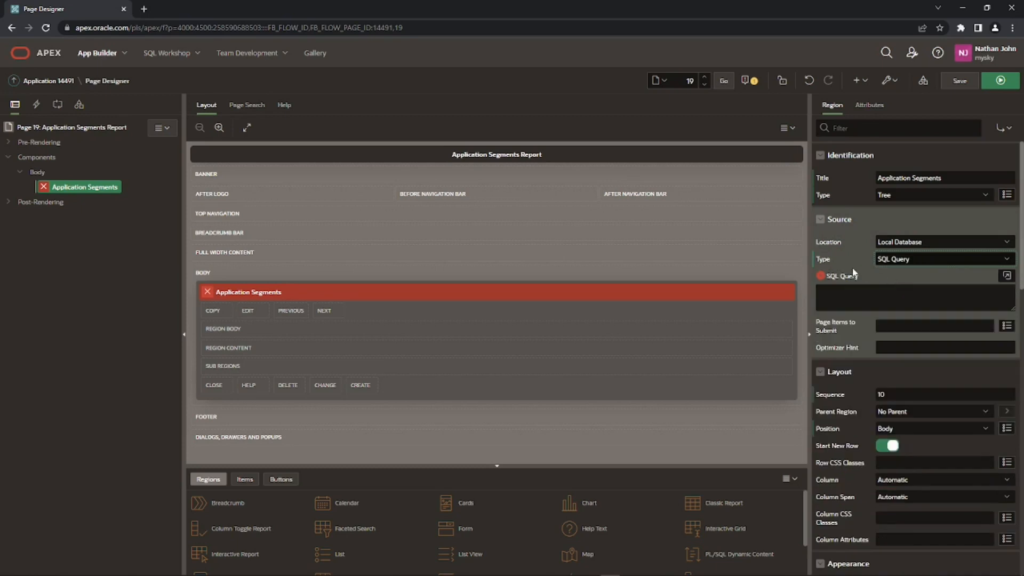
- Switch to File Explorer, open Tree Query.txt in the part6 folder and copy its entire query
left_click(1006, 277)
left_click(491, 568)
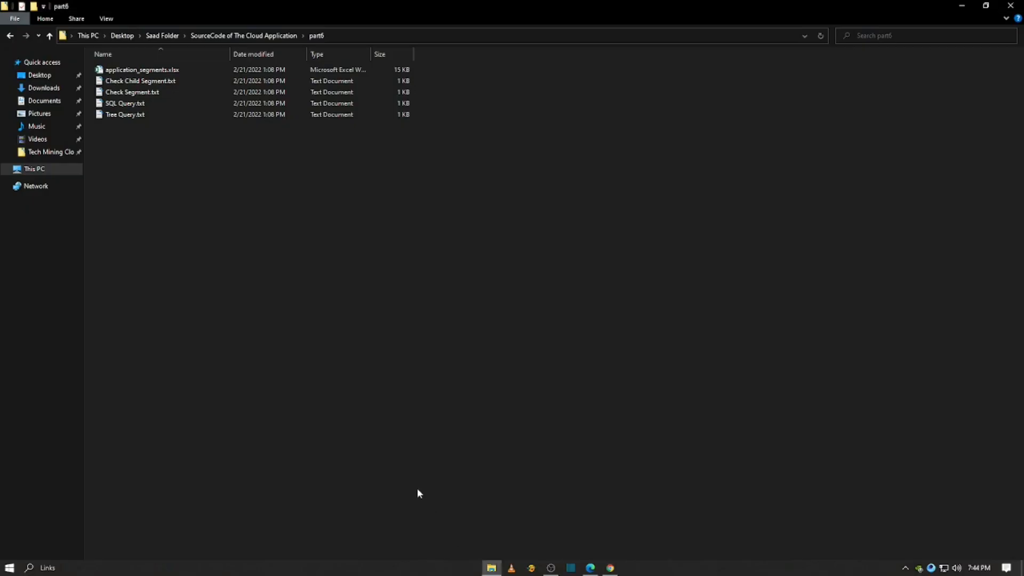
double_click(112, 115)
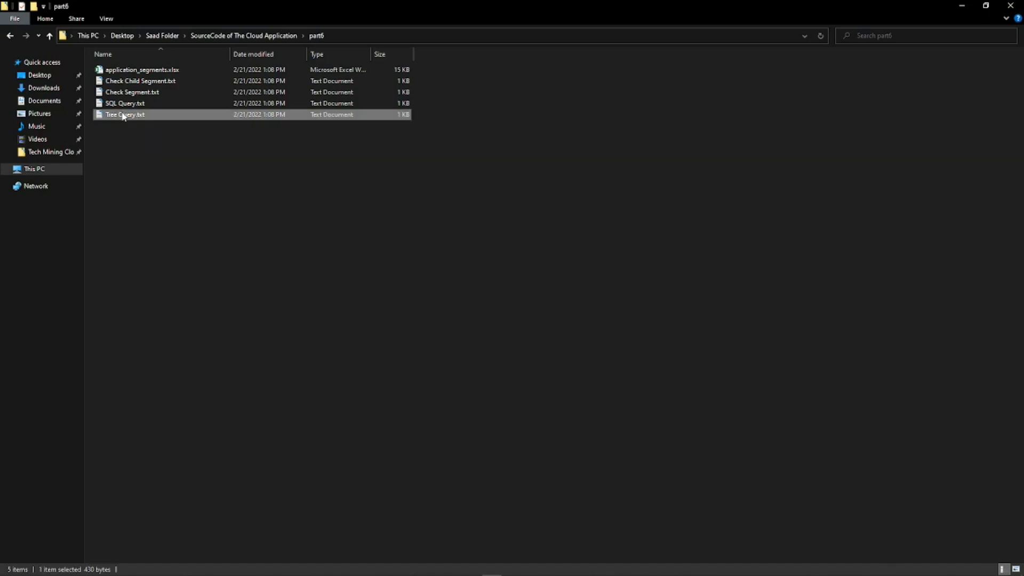
left_click(263, 333)
key("ctrl+a")
key("ctrl+c")
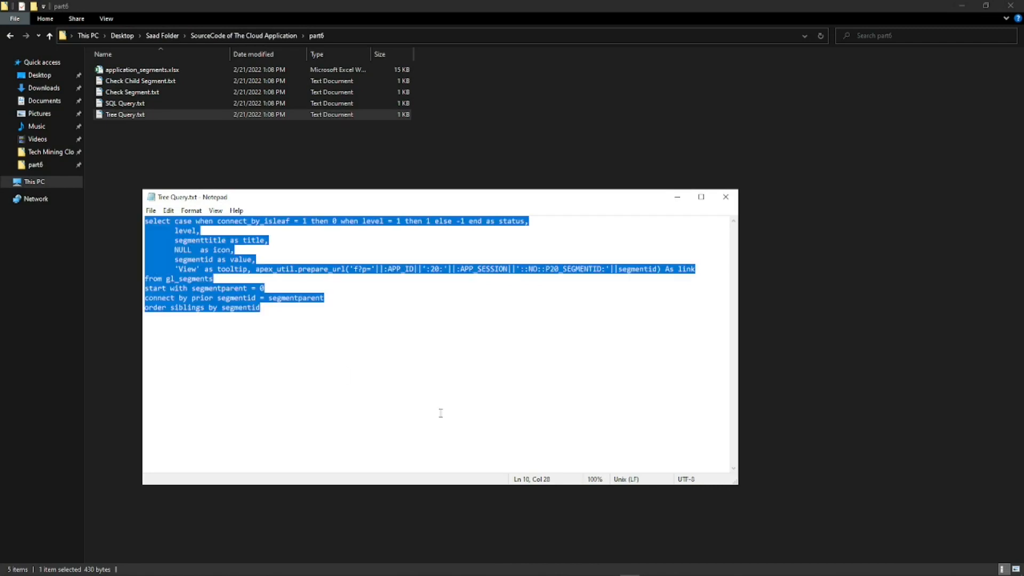
- Return to the browser, paste the copied tree query as the Application Segments region's SQL query, then validate and apply it
left_click(610, 567)
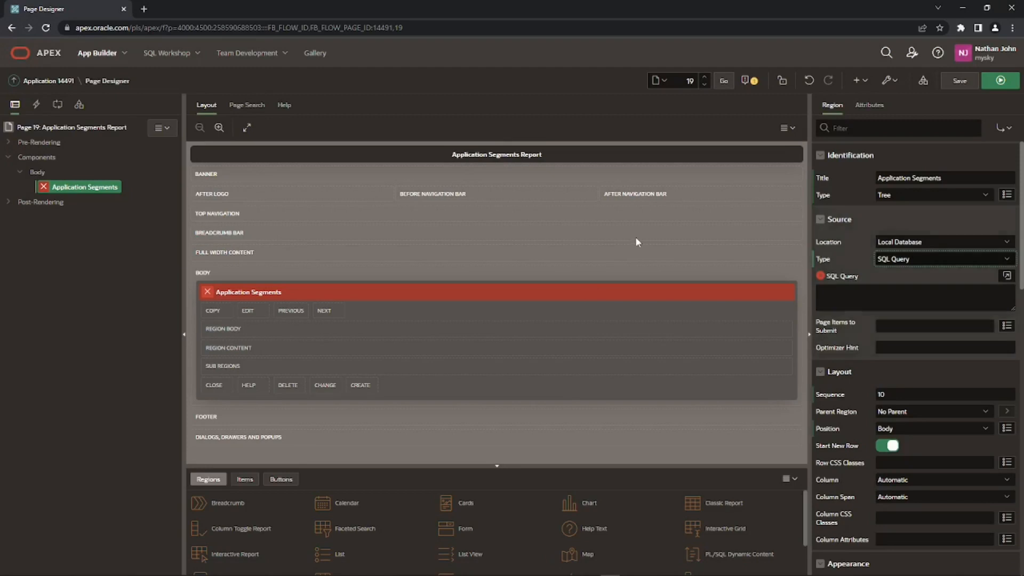
left_click(1006, 275)
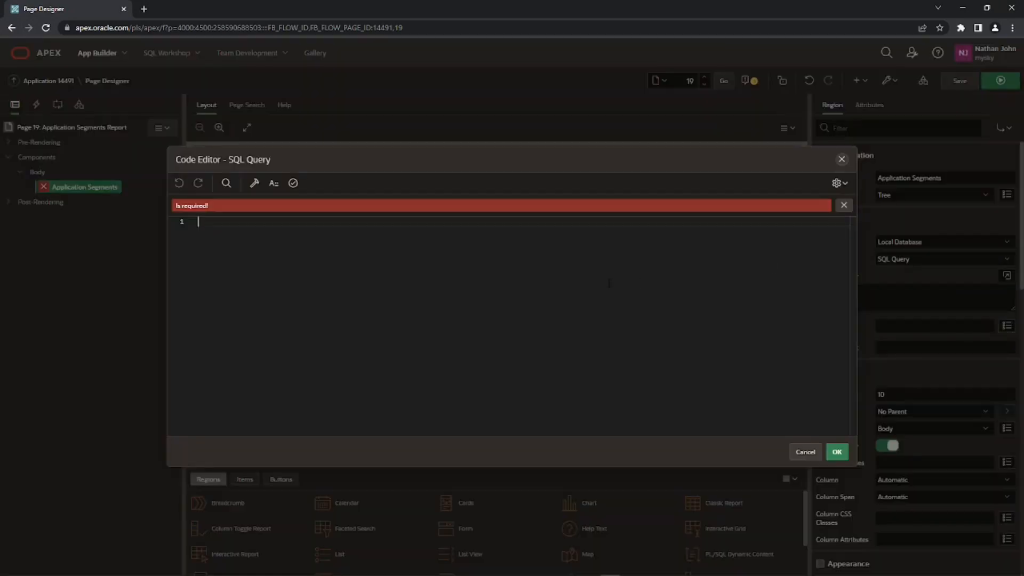
key("ctrl+v")
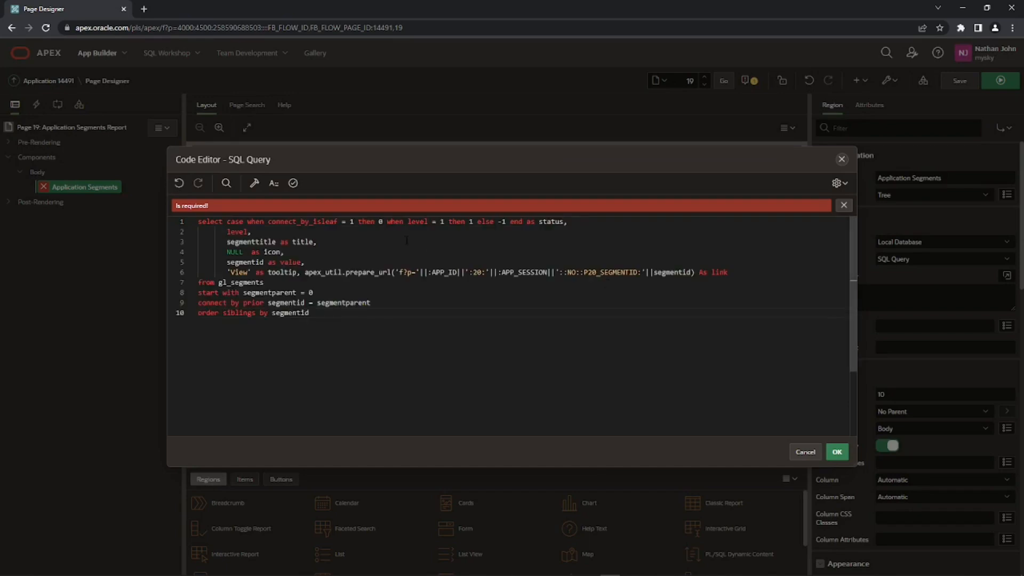
left_click(292, 184)
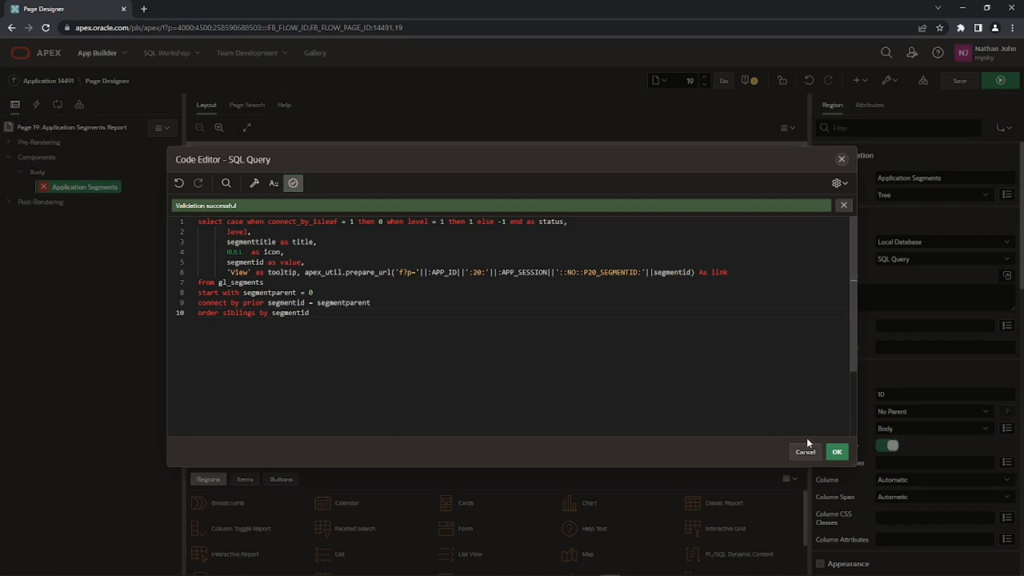
left_click(837, 453)
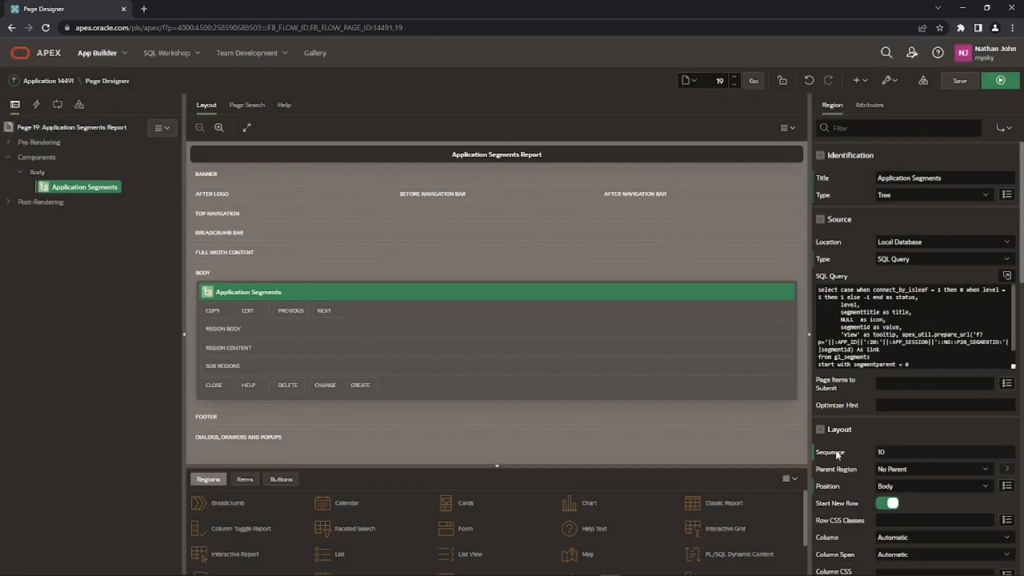
- Set the Application Segments tree's node label column to TITLE and its node value column to VALUE
scroll(914, 326, "down", 1)
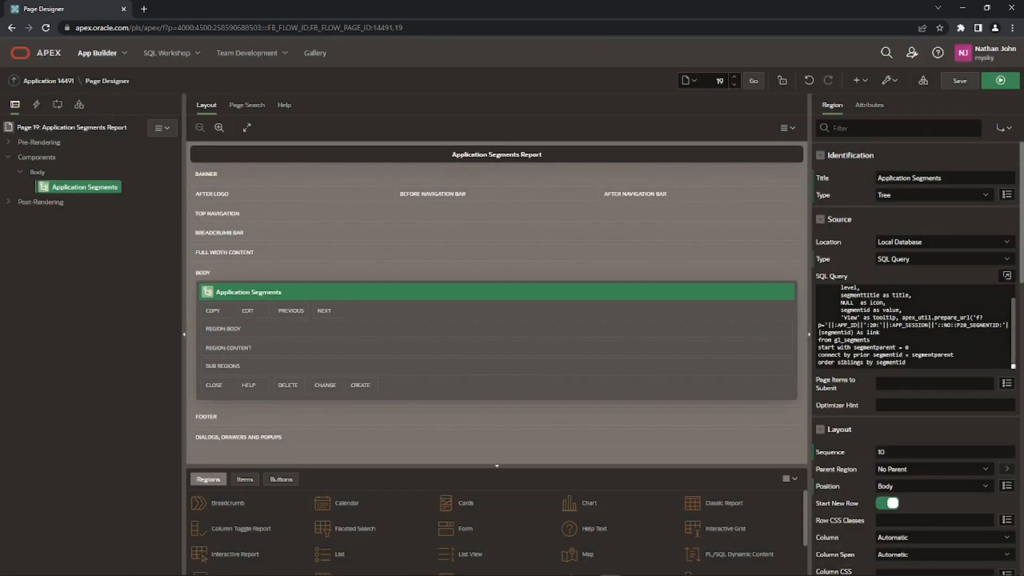
scroll(909, 327, "up", 1)
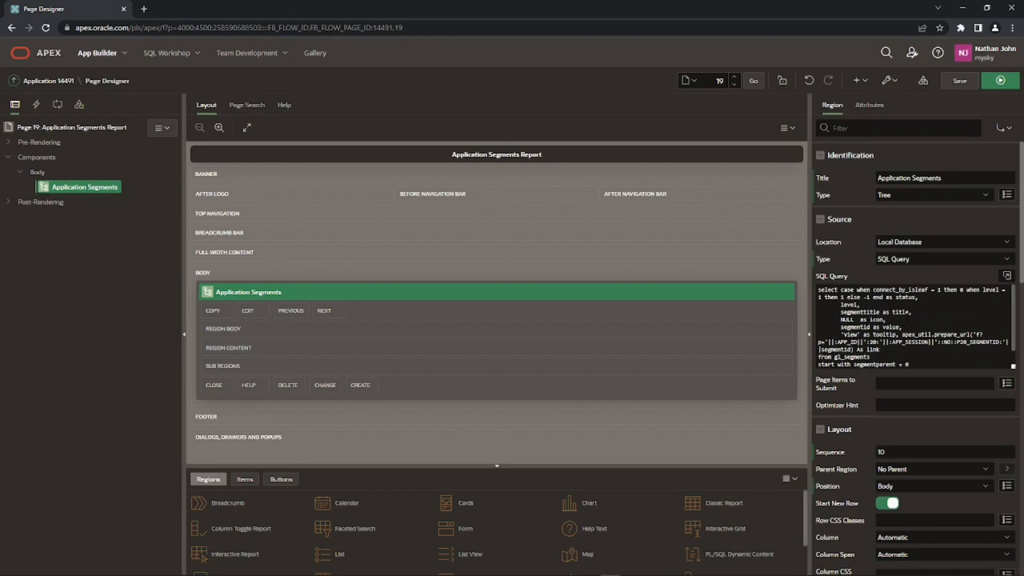
left_click(1007, 277)
scroll(969, 347, "down", 1)
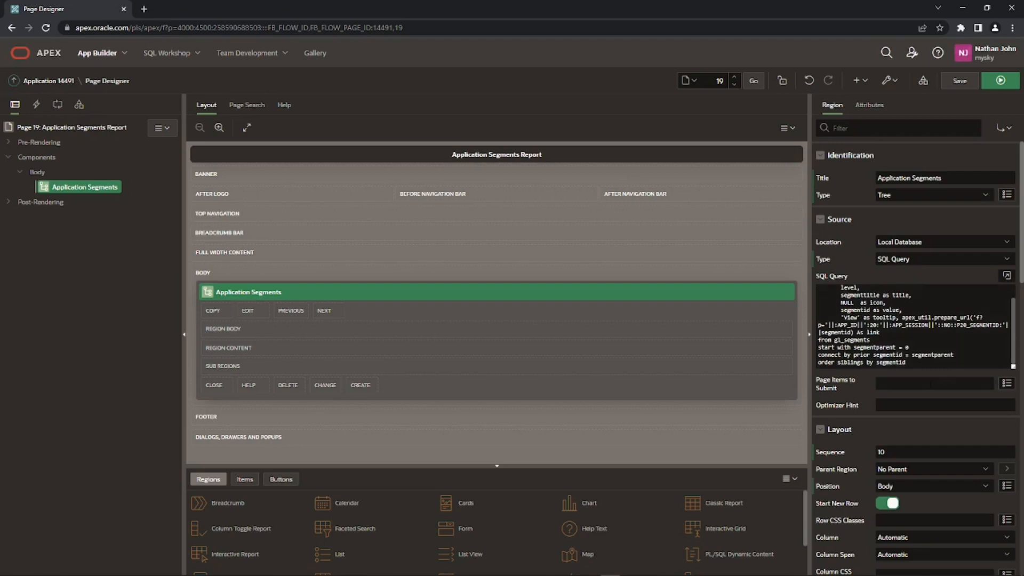
scroll(922, 392, "down", 2)
scroll(903, 383, "down", 2)
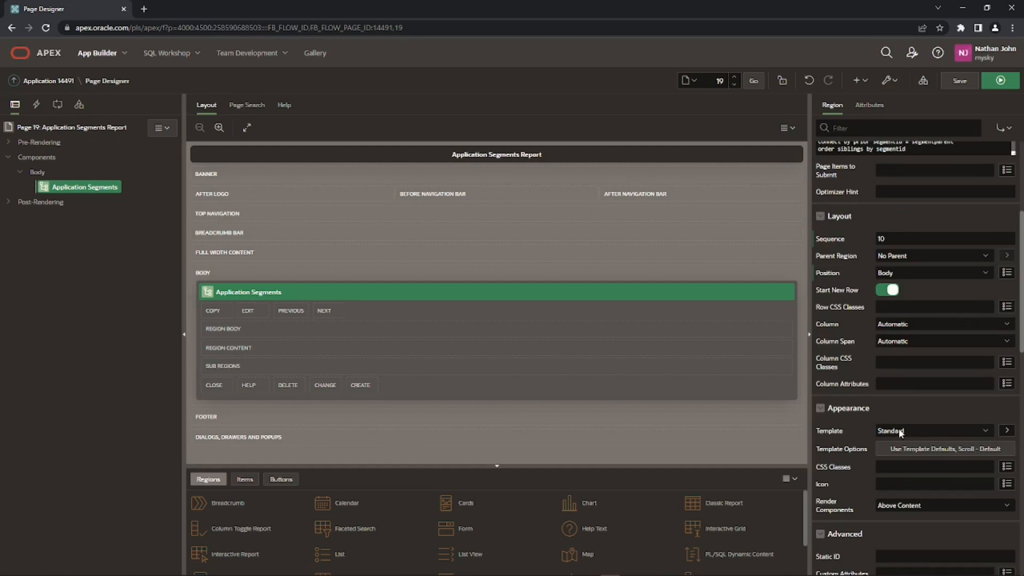
left_click(869, 104)
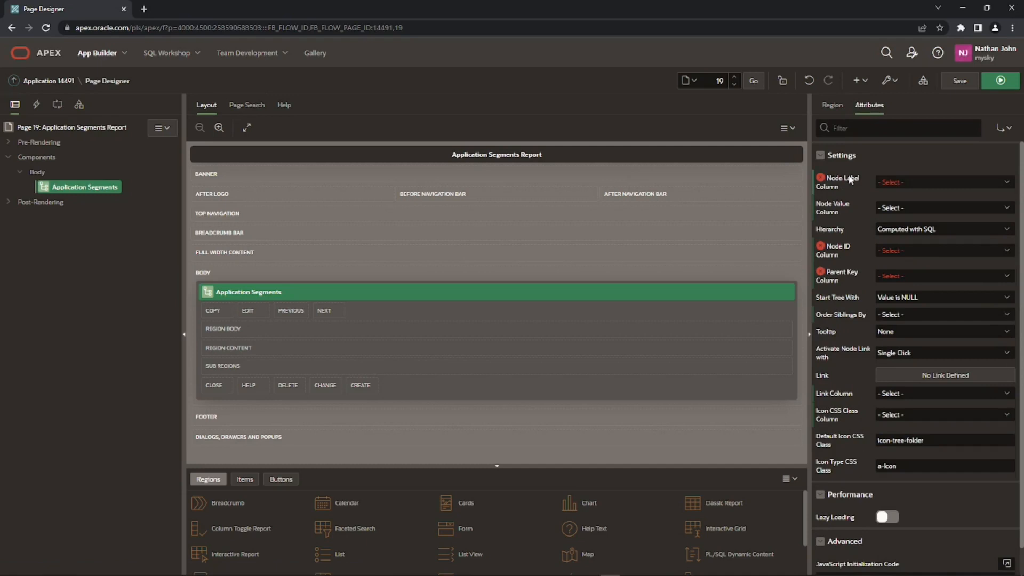
left_click(899, 181)
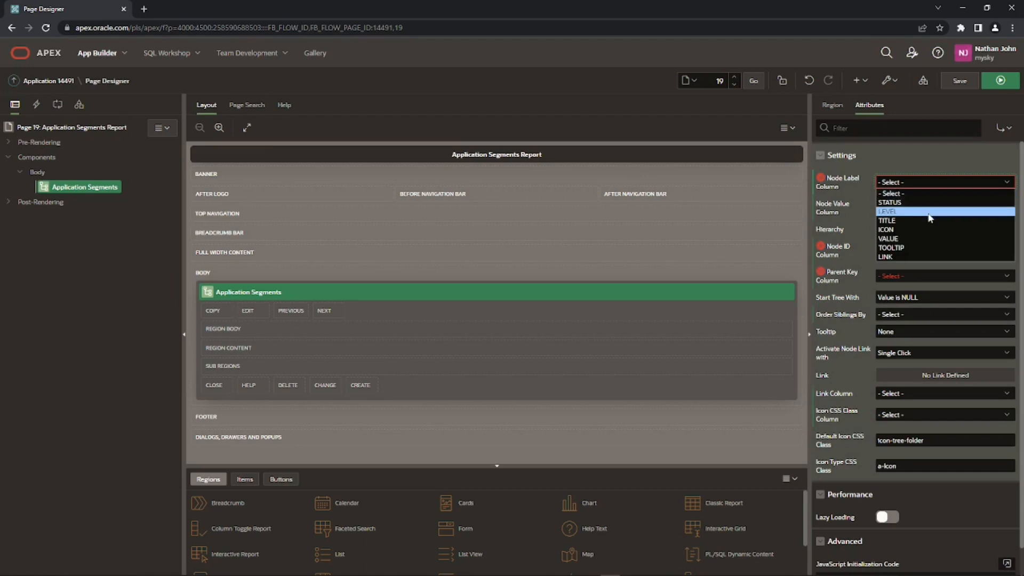
left_click(887, 223)
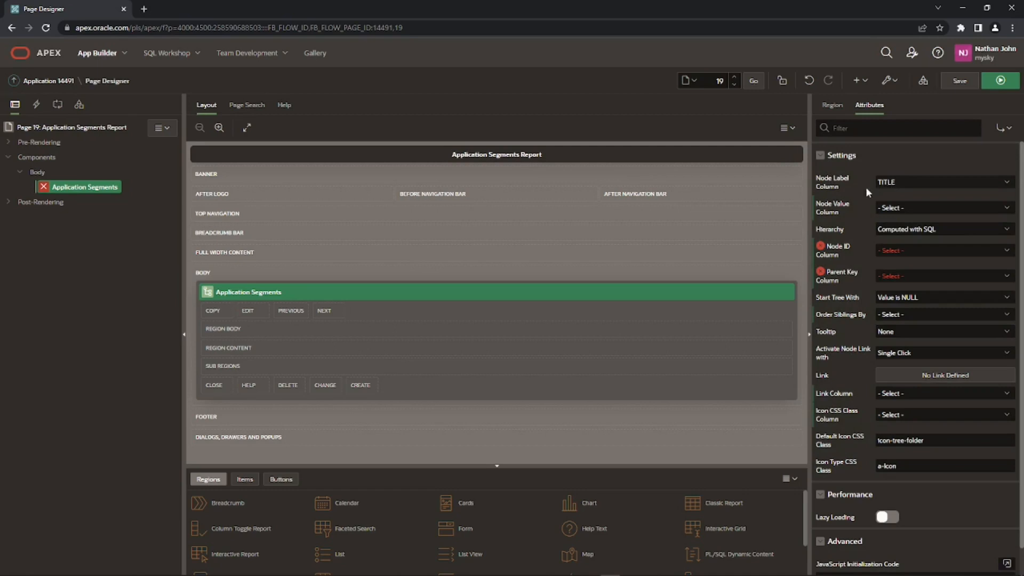
left_click(897, 207)
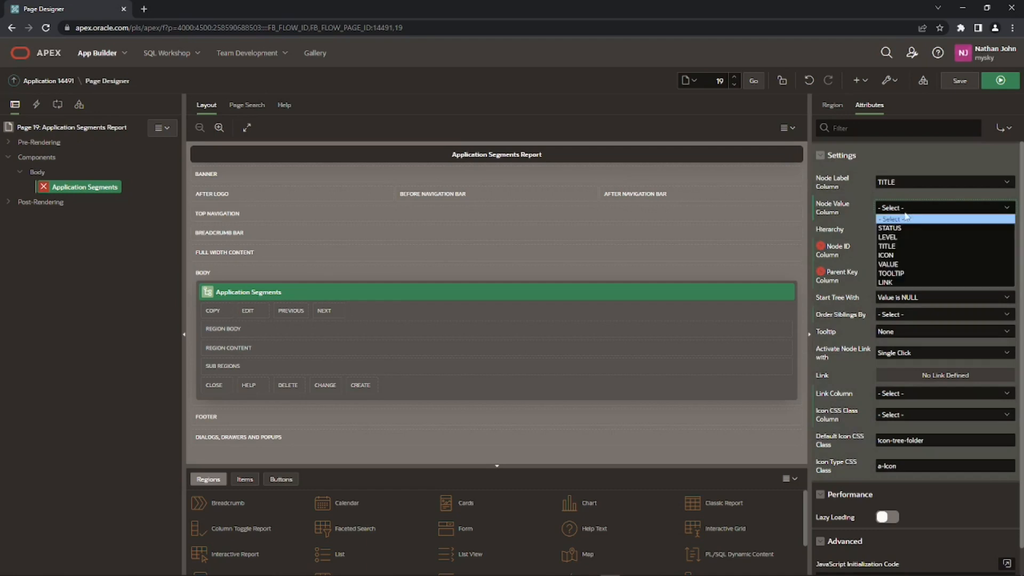
left_click(901, 264)
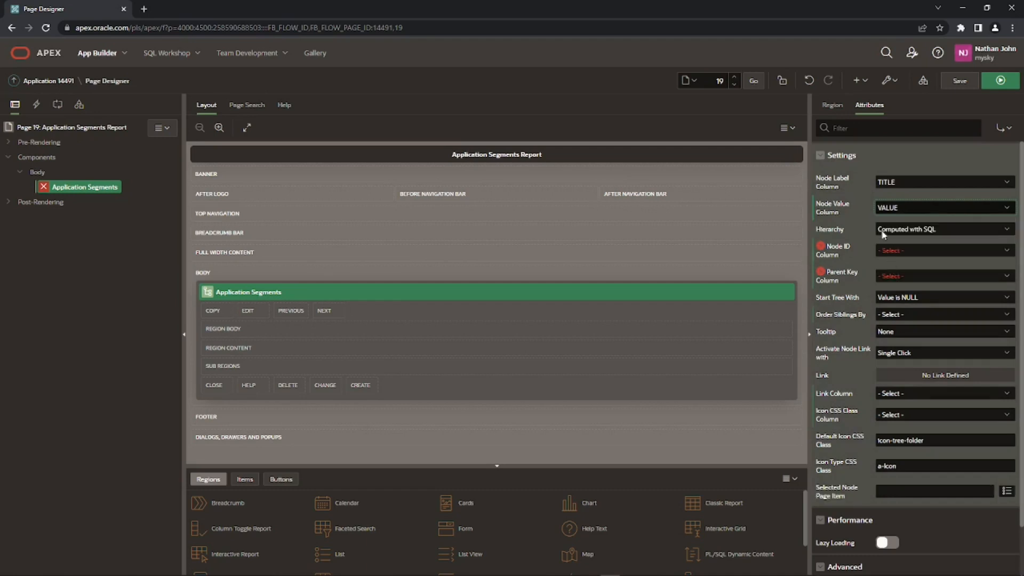
- Set the tree's hierarchy to Not Computed, with STATUS as node status column and LEVEL as hierarchy level column
left_click(905, 228)
left_click(894, 252)
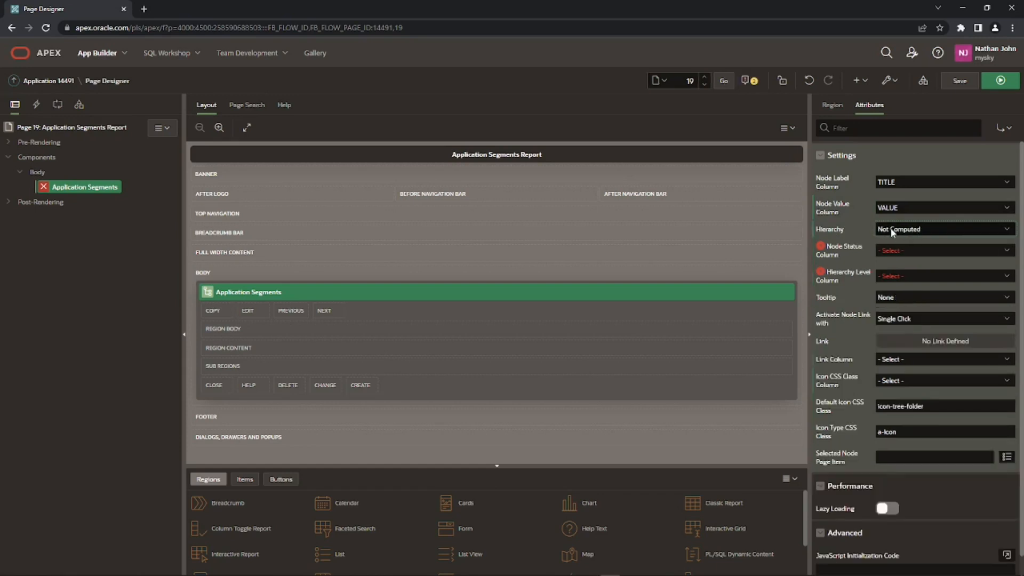
left_click(900, 251)
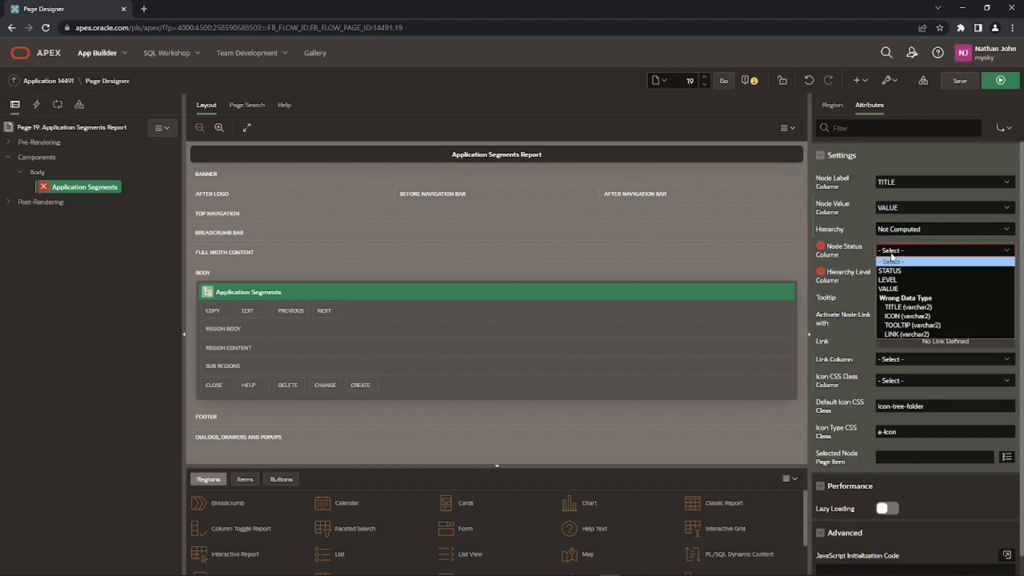
left_click(890, 270)
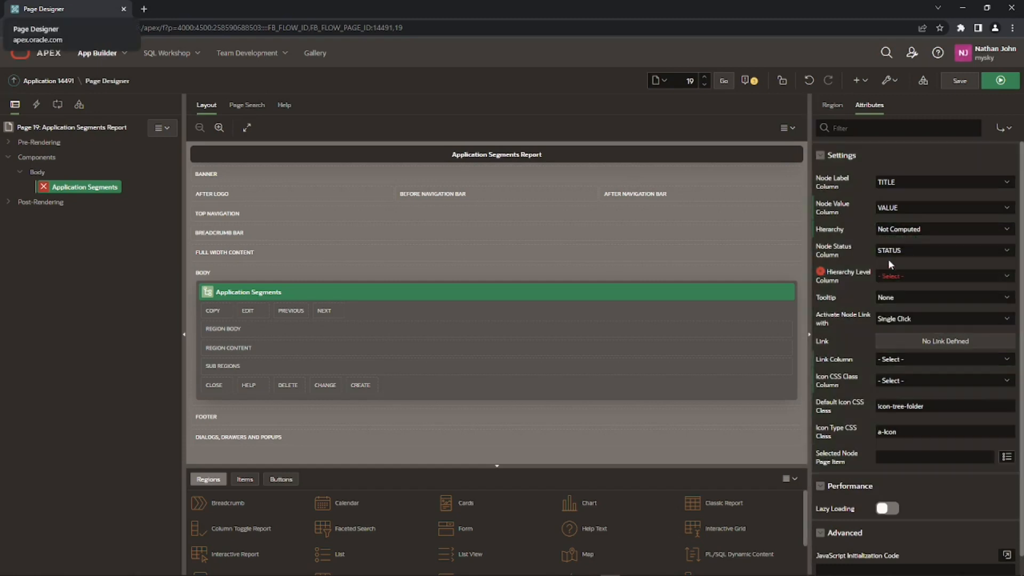
left_click(903, 278)
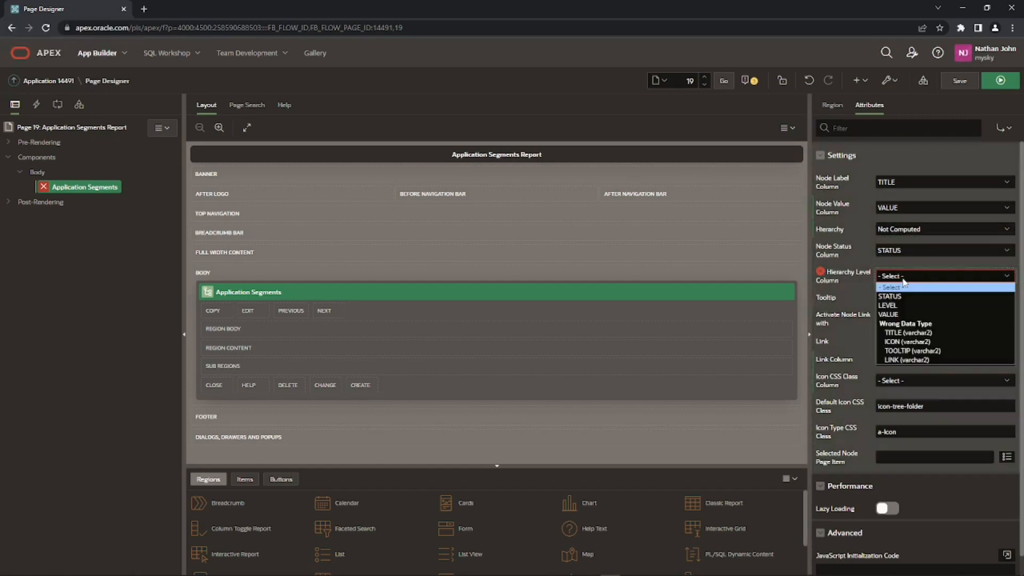
left_click(895, 307)
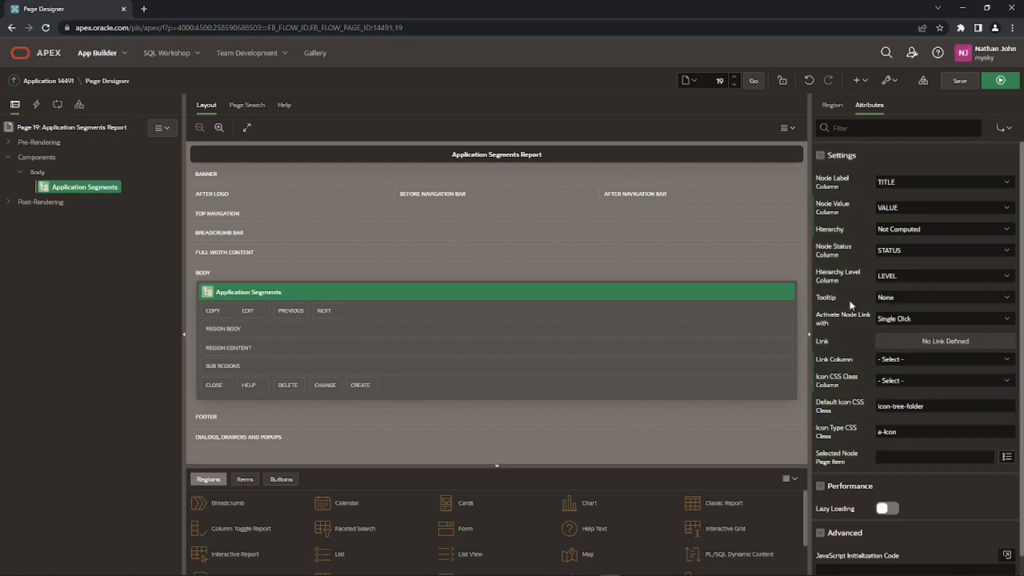
- Set the tree's link column to LINK and its icon CSS class column to ICON, and save the page
scroll(884, 317, "down", 1)
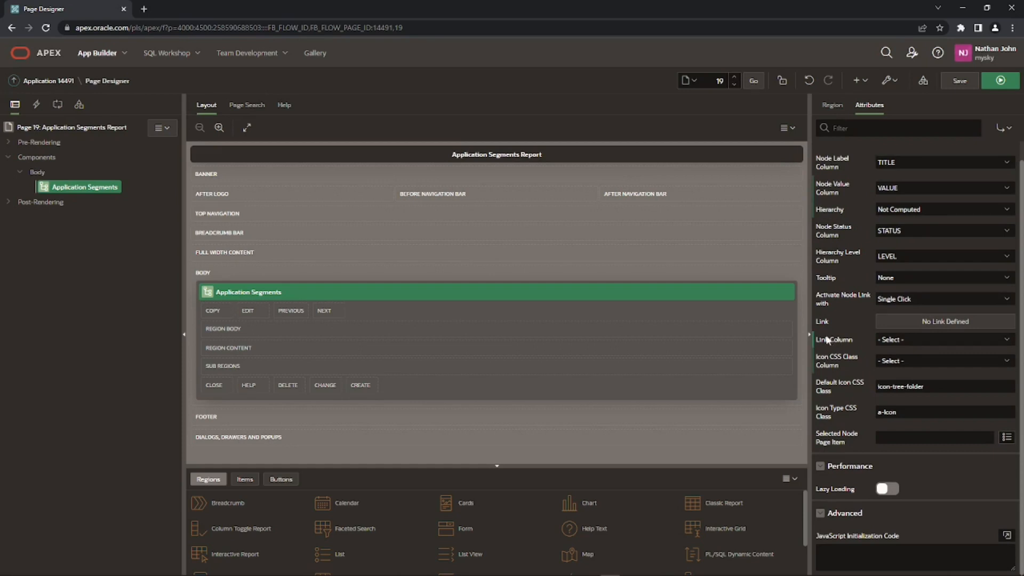
left_click(898, 340)
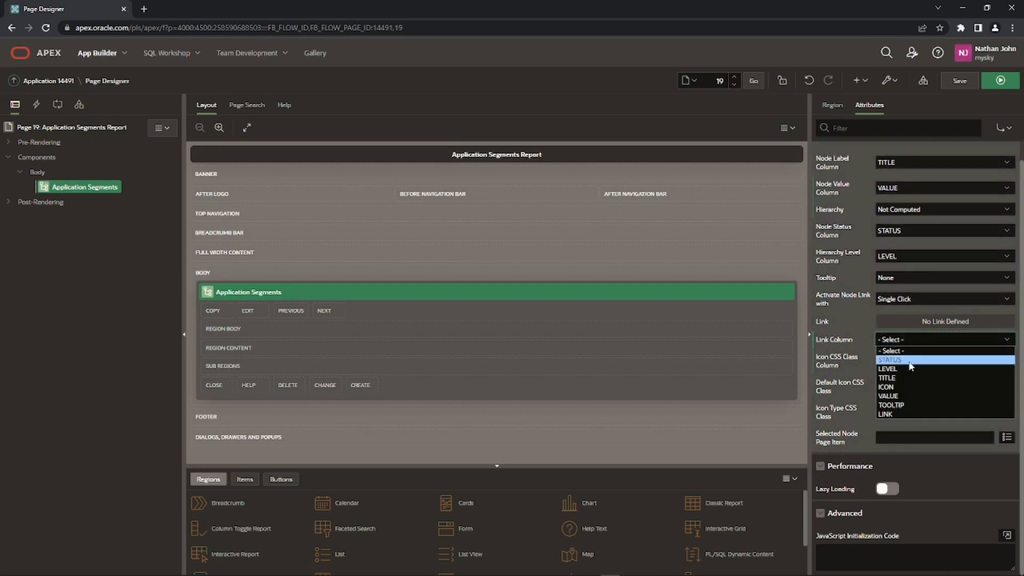
left_click(888, 414)
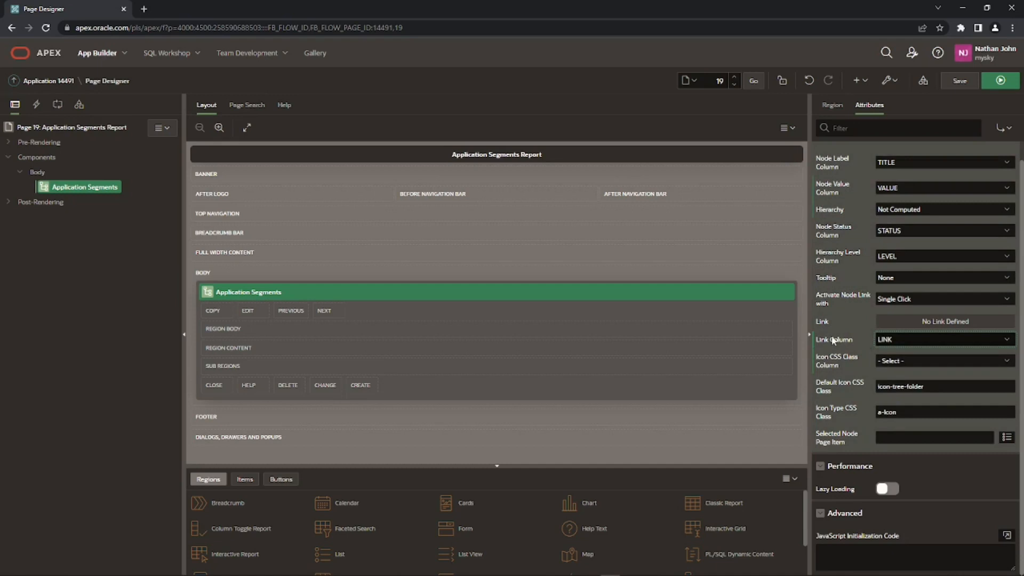
left_click(894, 362)
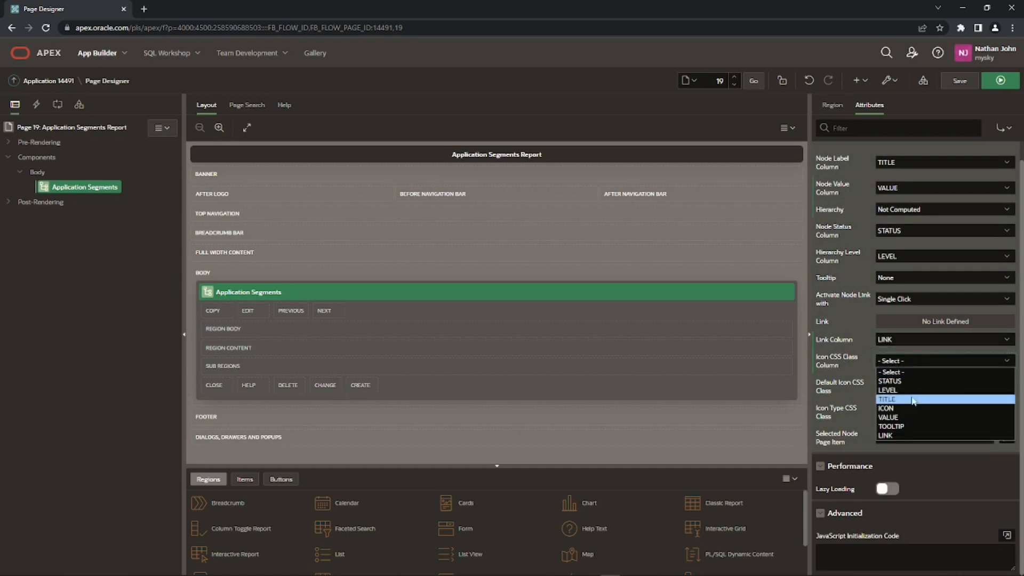
left_click(892, 409)
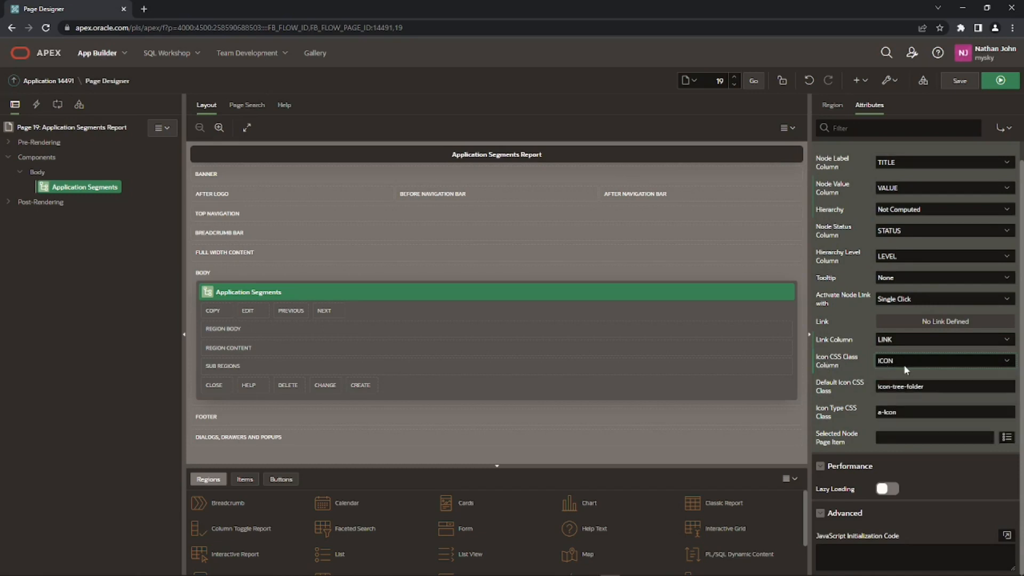
left_click(959, 82)
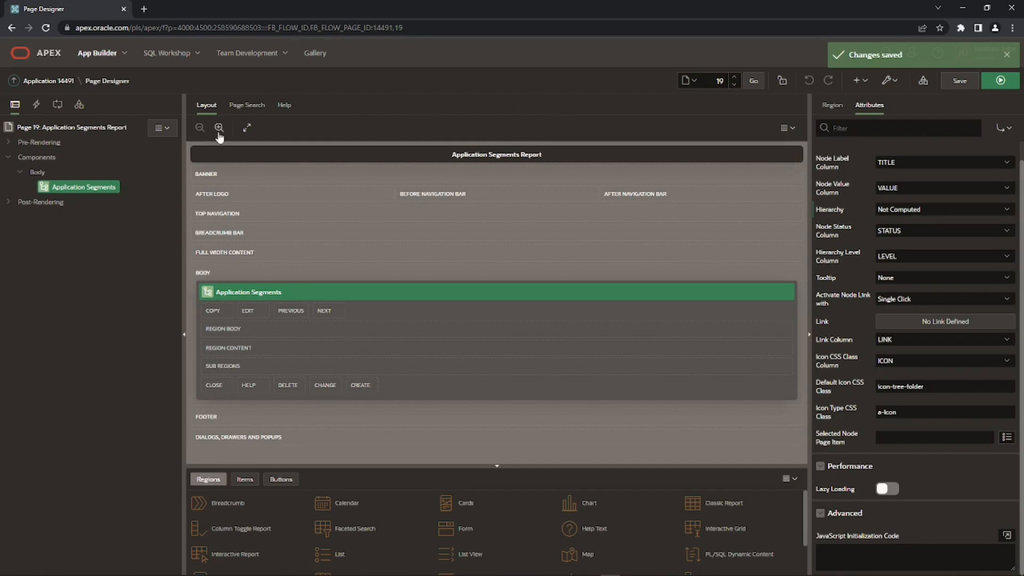
- Create a button in the Application Segments region and name it CREATE
right_click(74, 190)
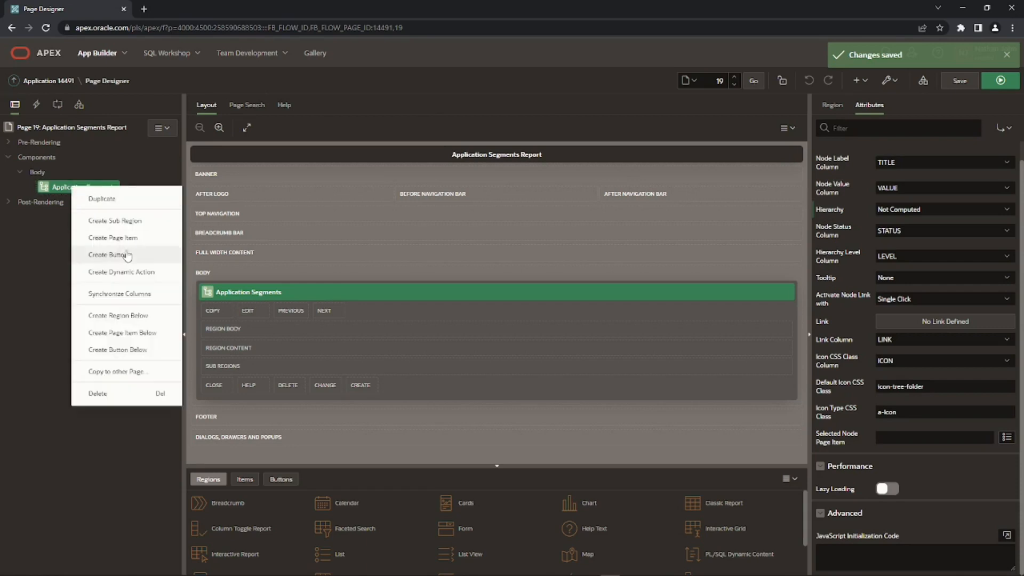
left_click(108, 257)
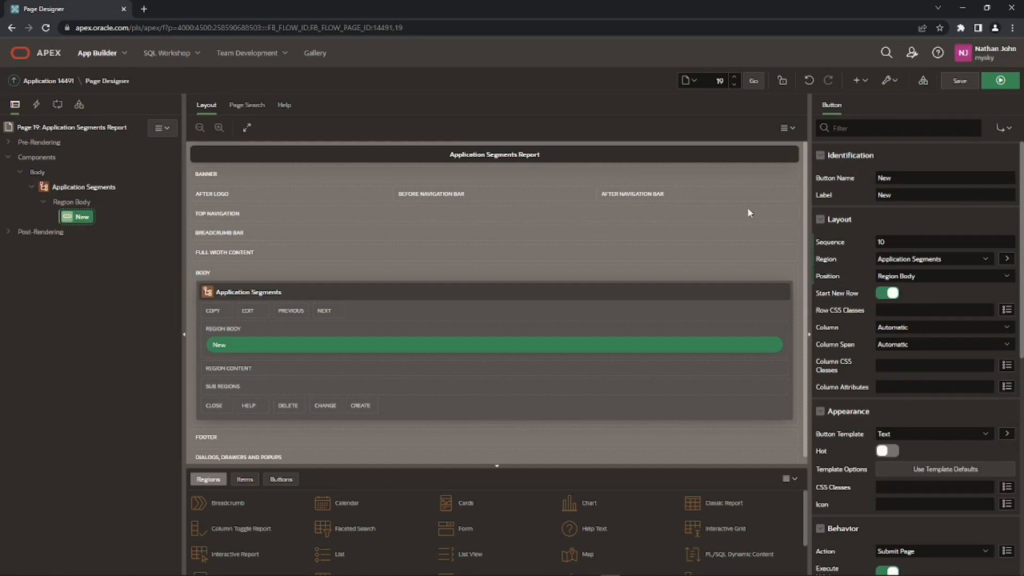
left_click(949, 179)
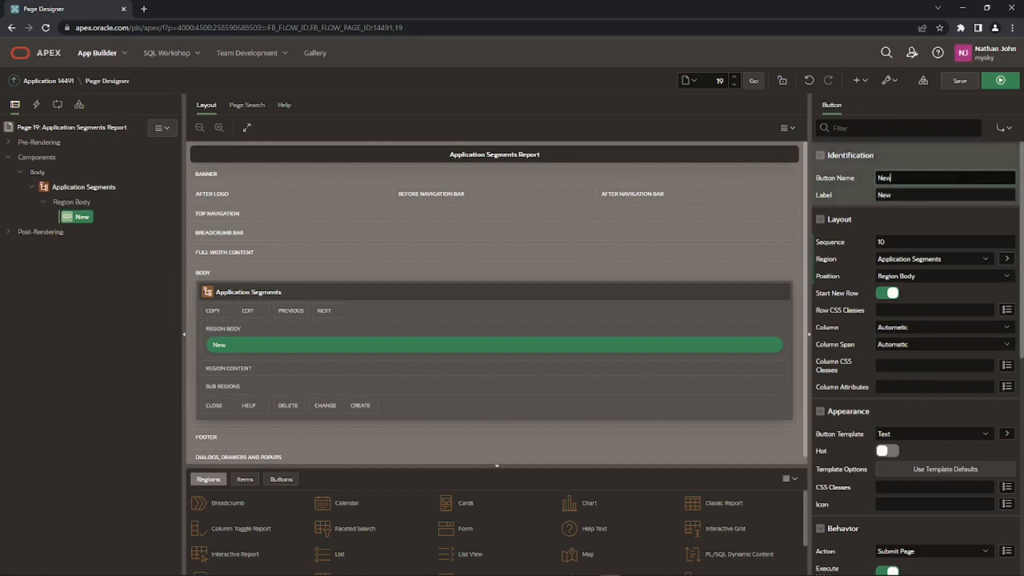
key("BackSpace")
key("BackSpace")
key("BackSpace")
type("Create")
key("BackSpace")
key("BackSpace")
key("BackSpace")
key("BackSpace")
type("REATE")
left_click(898, 105)
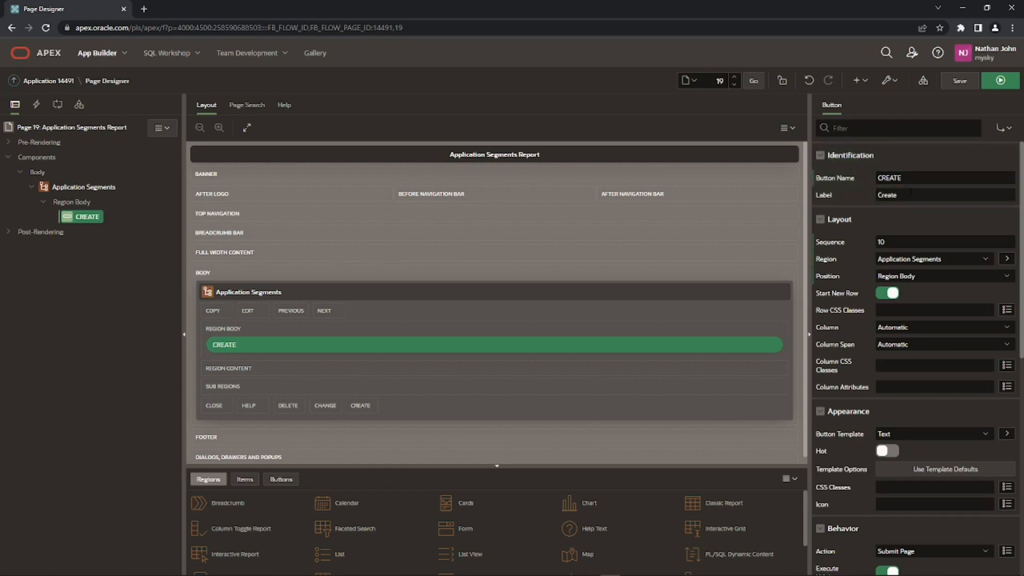
- Keep the CREATE button in the Application Segments region, set its position to Copy and turn on Hot
left_click(899, 264)
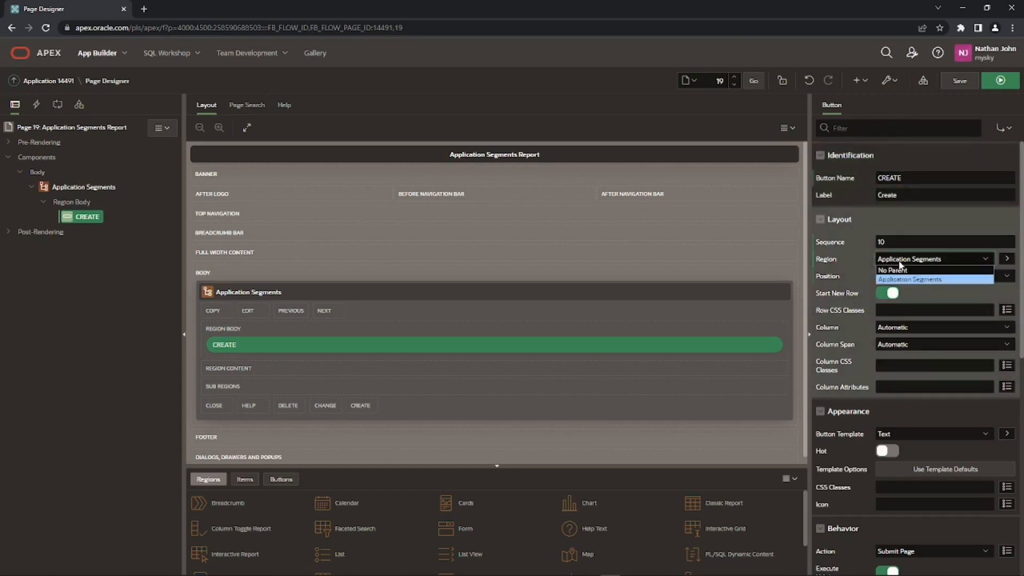
left_click(891, 278)
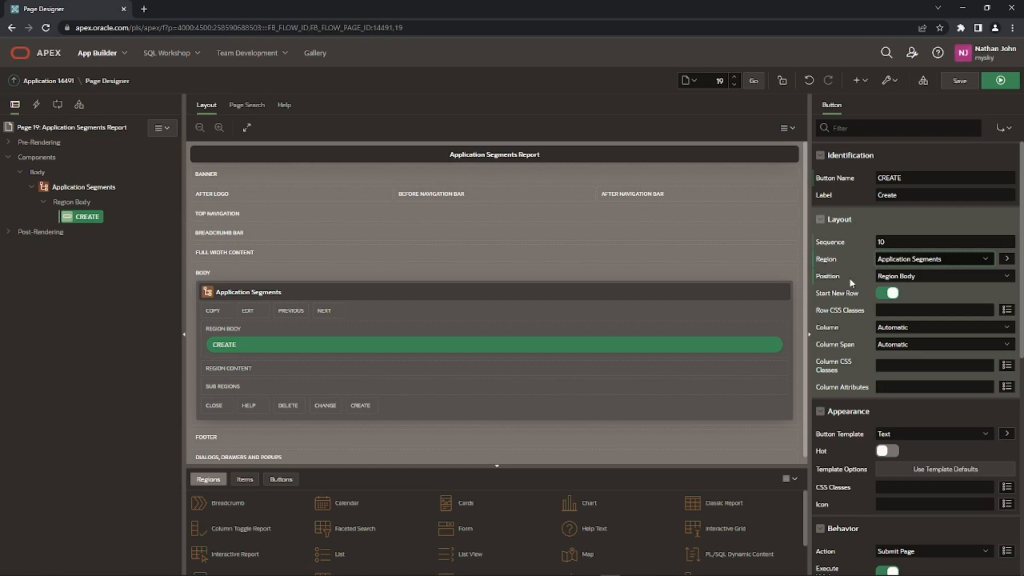
left_click(898, 276)
left_click(890, 324)
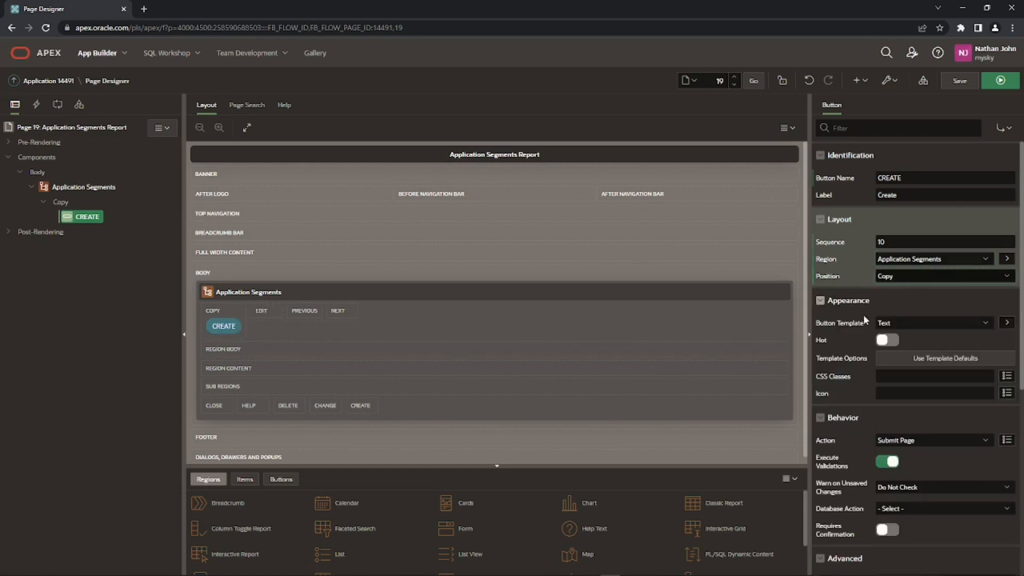
left_click(889, 340)
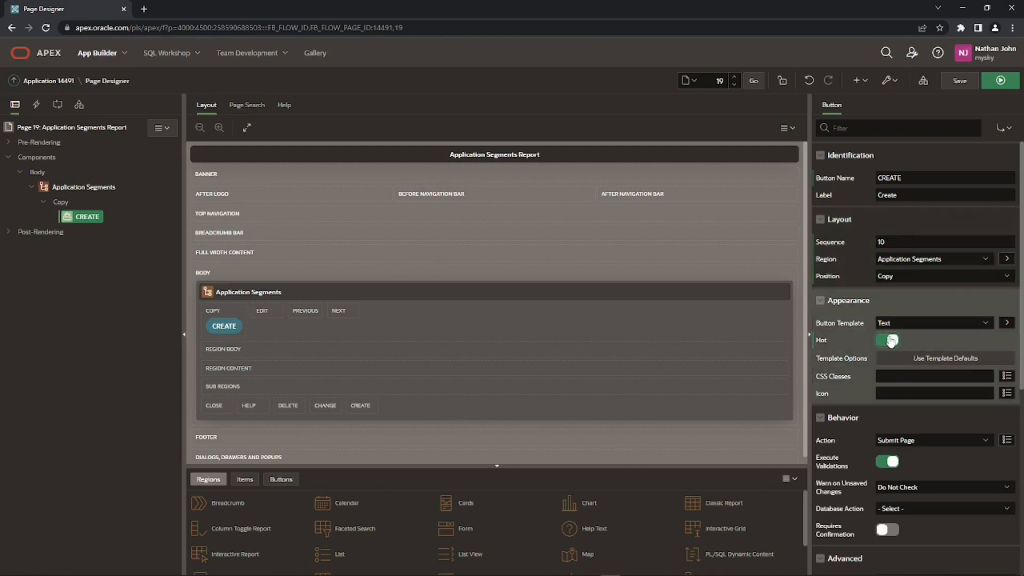
- Set the CREATE button's action to Redirect to Page in this Application
scroll(904, 353, "down", 1)
scroll(900, 349, "down", 1)
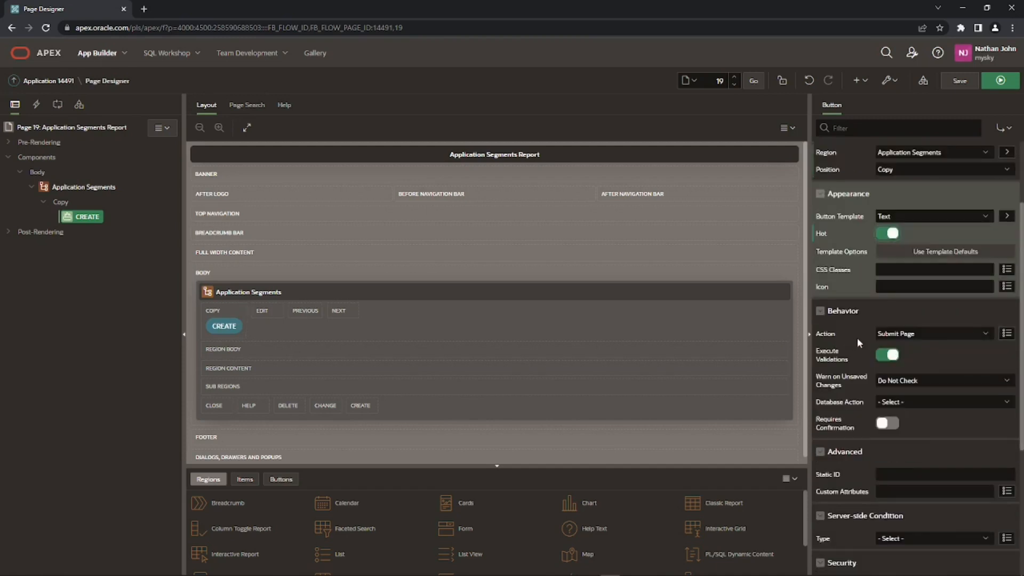
scroll(869, 337, "down", 1)
scroll(868, 337, "up", 1)
left_click(899, 335)
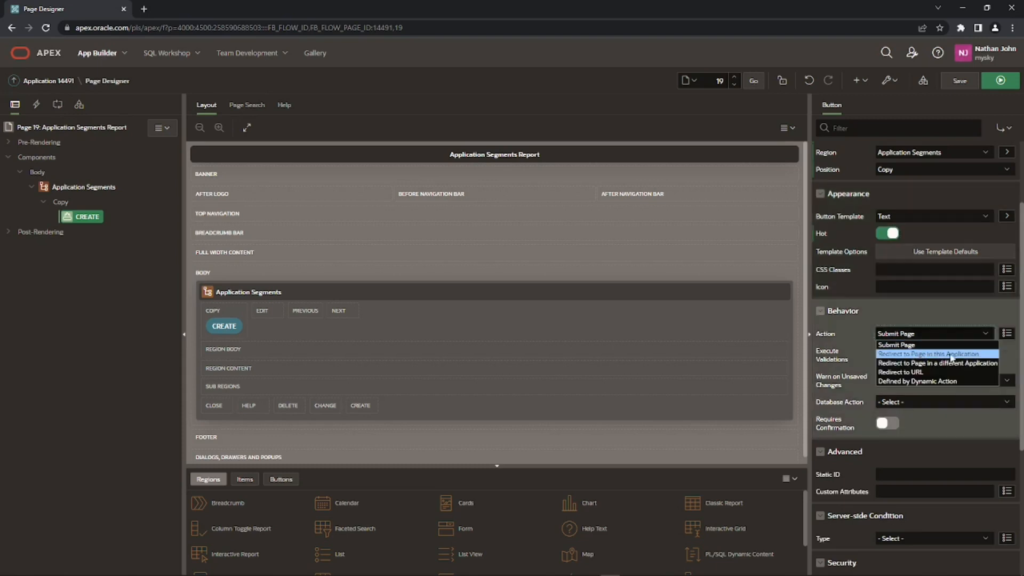
left_click(931, 355)
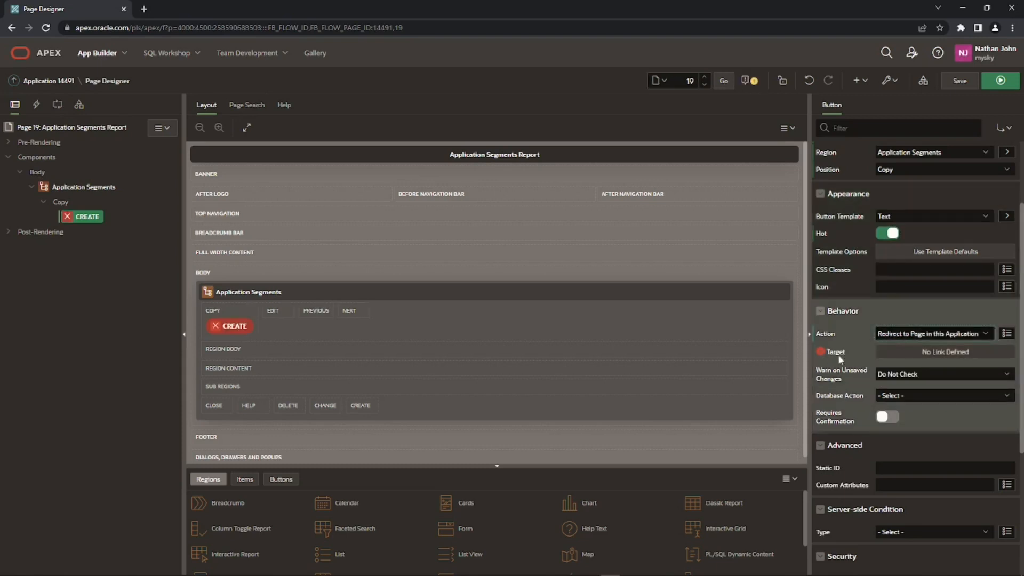
- Link the CREATE button to page 20 in this application, clear the cache of page 20, and save the page
left_click(909, 355)
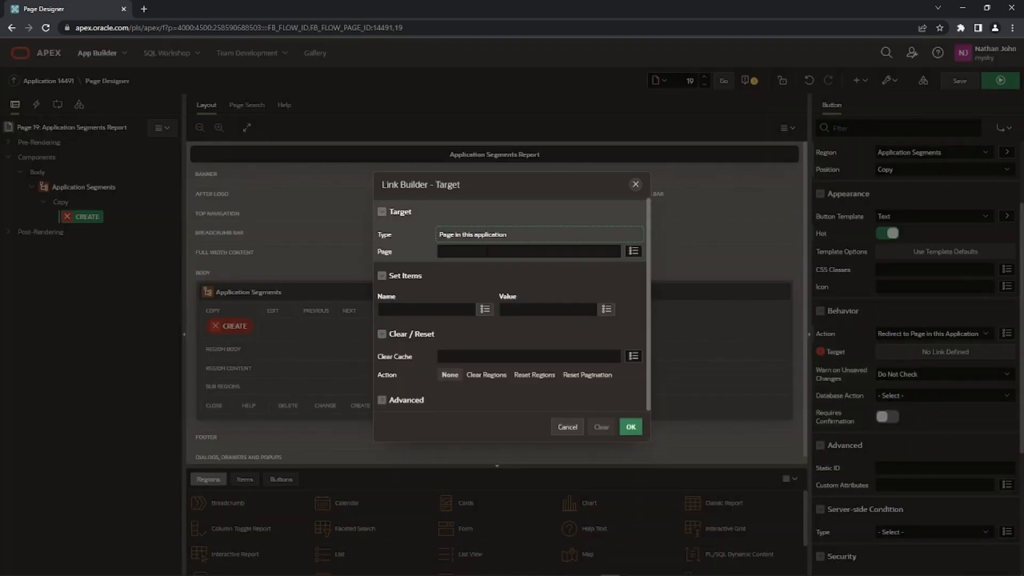
left_click(634, 250)
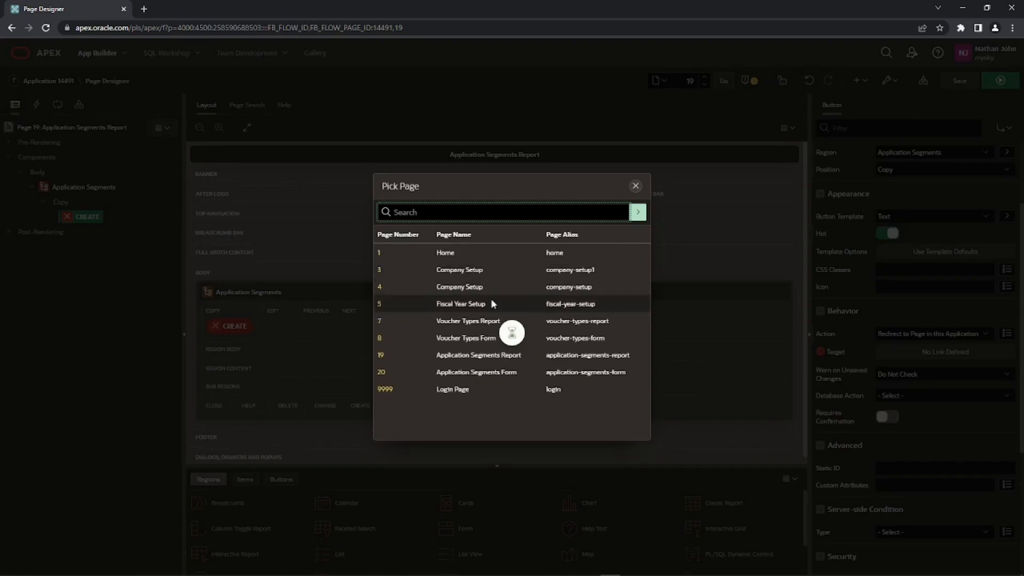
left_click(383, 372)
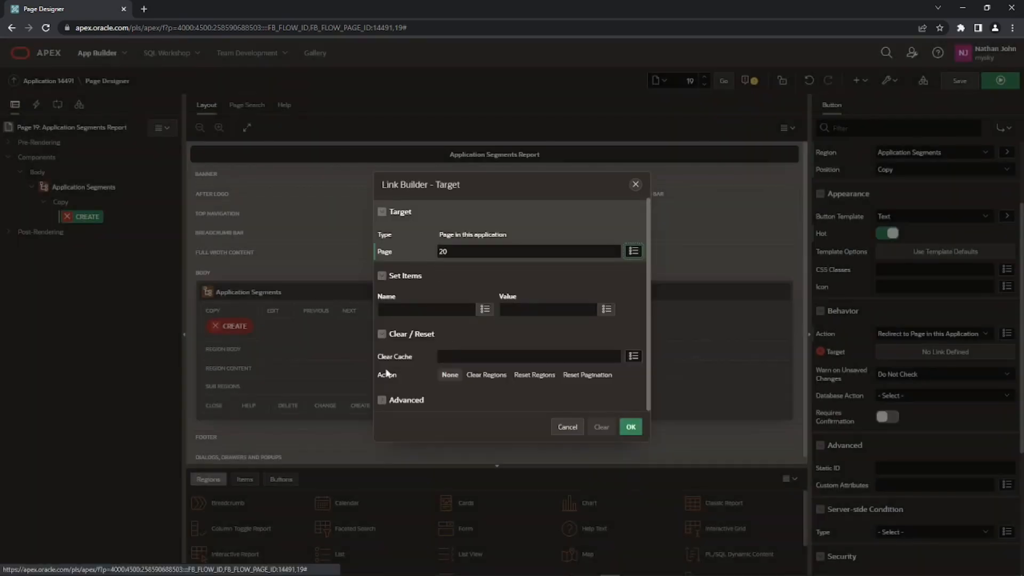
left_click(632, 358)
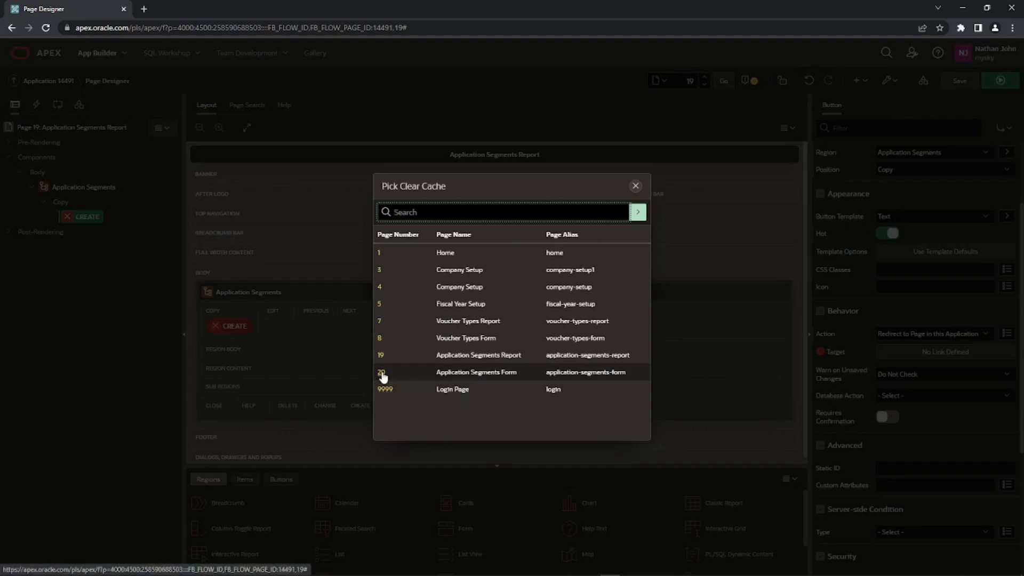
left_click(383, 375)
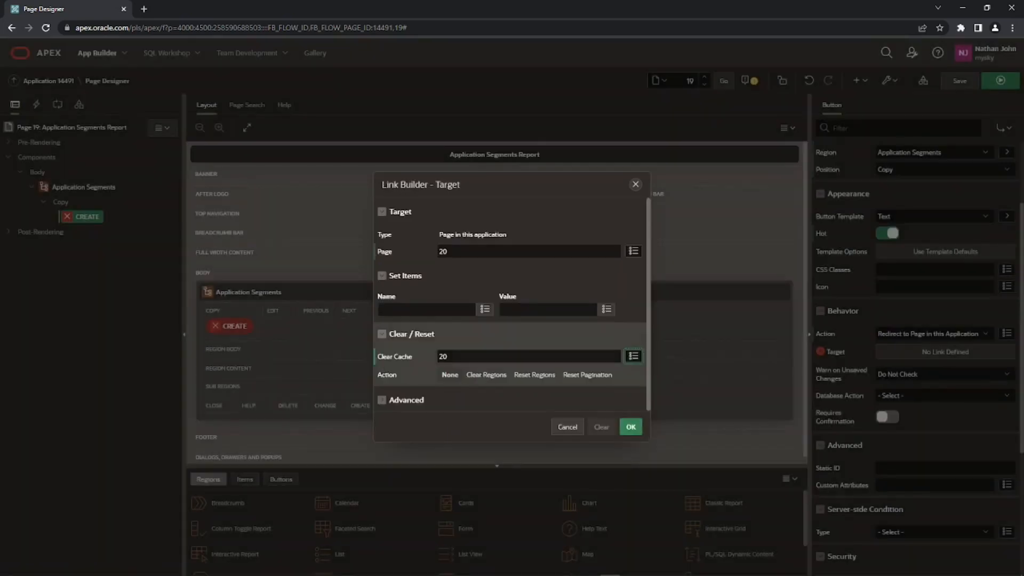
left_click(631, 428)
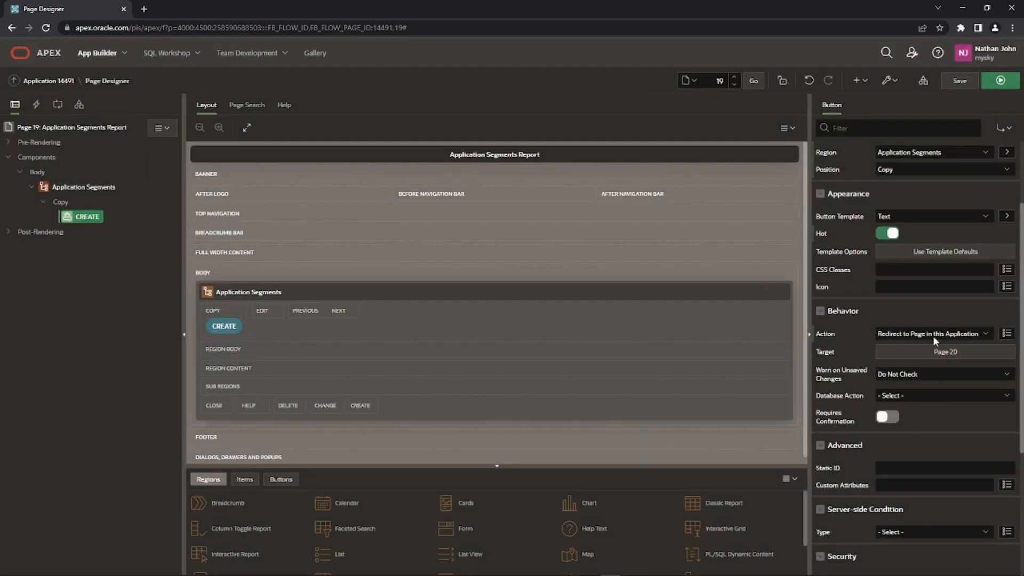
left_click(958, 79)
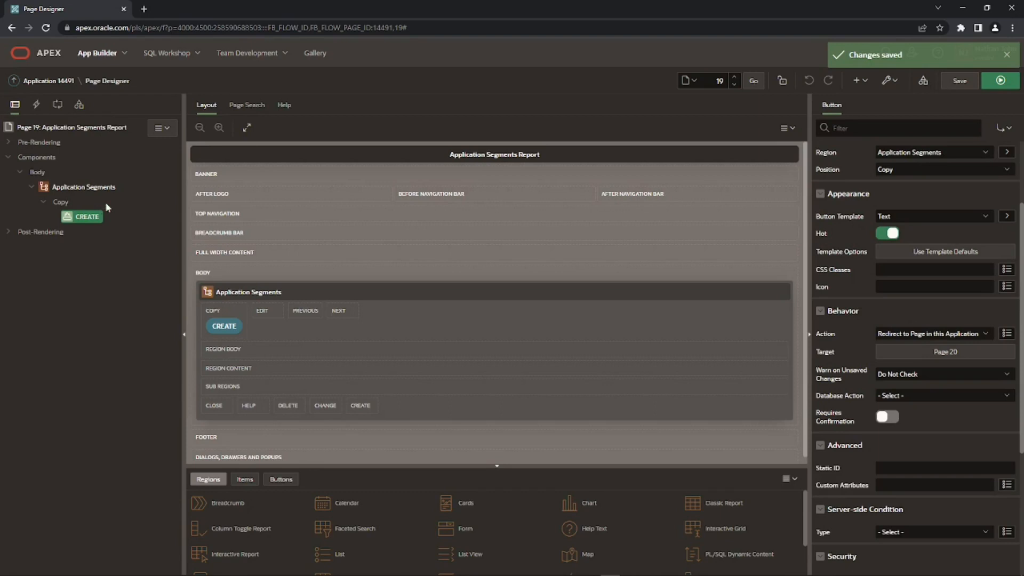
- Create another button in the Application Segments region and name it REFRESH
right_click(65, 187)
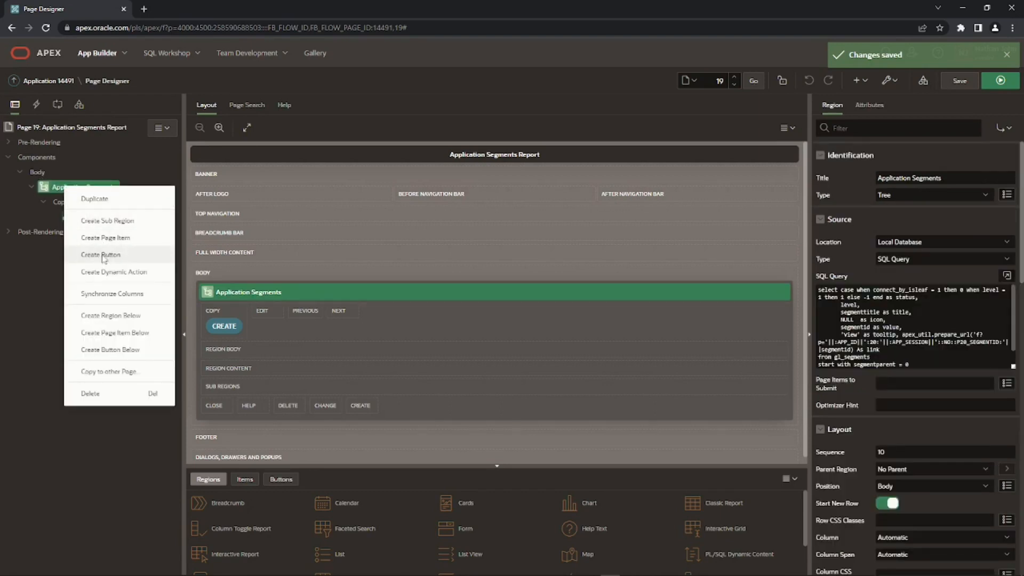
left_click(102, 255)
left_click(889, 178)
key("BackSpace")
key("BackSpace")
key("BackSpace")
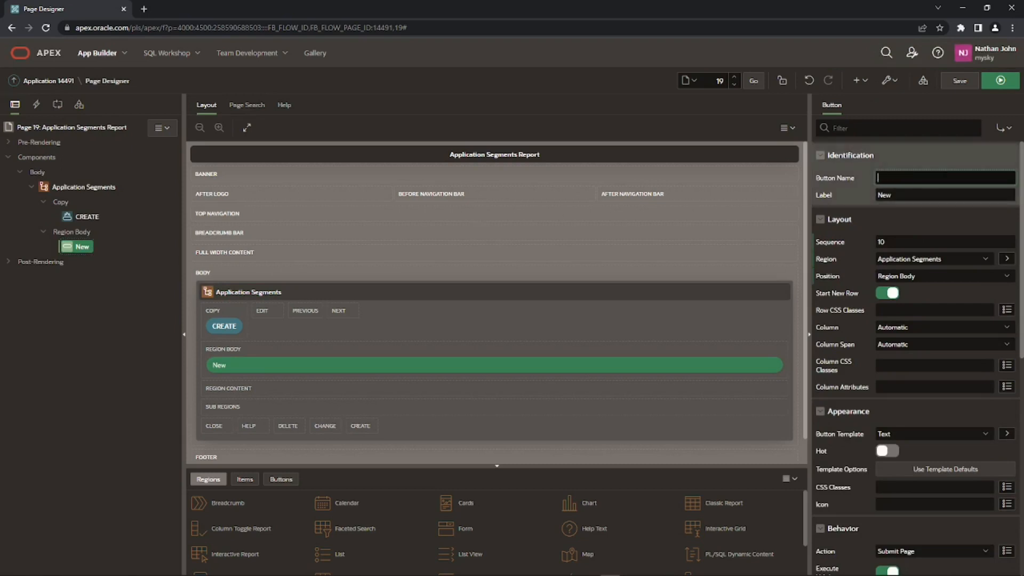
type("REFRESH")
left_click(841, 221)
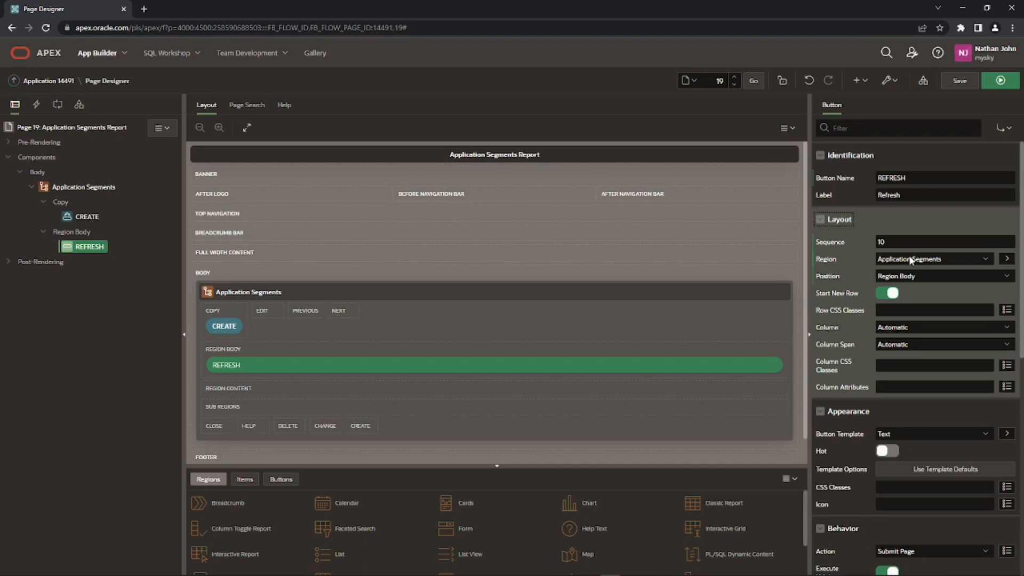
- Set the REFRESH button's position to Copy, its template to Text with Icon and its icon to fa-undo
left_click(889, 277)
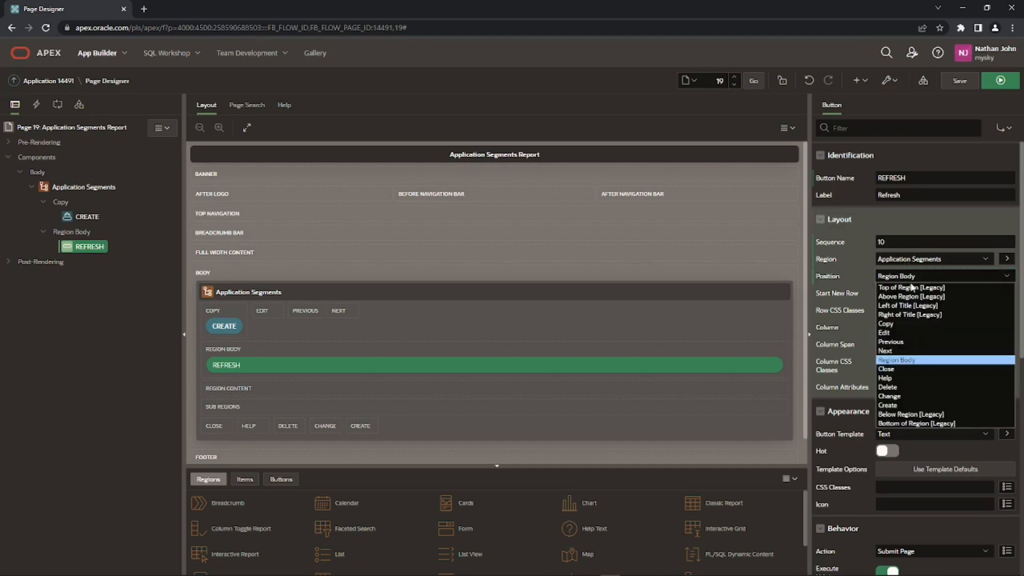
left_click(896, 325)
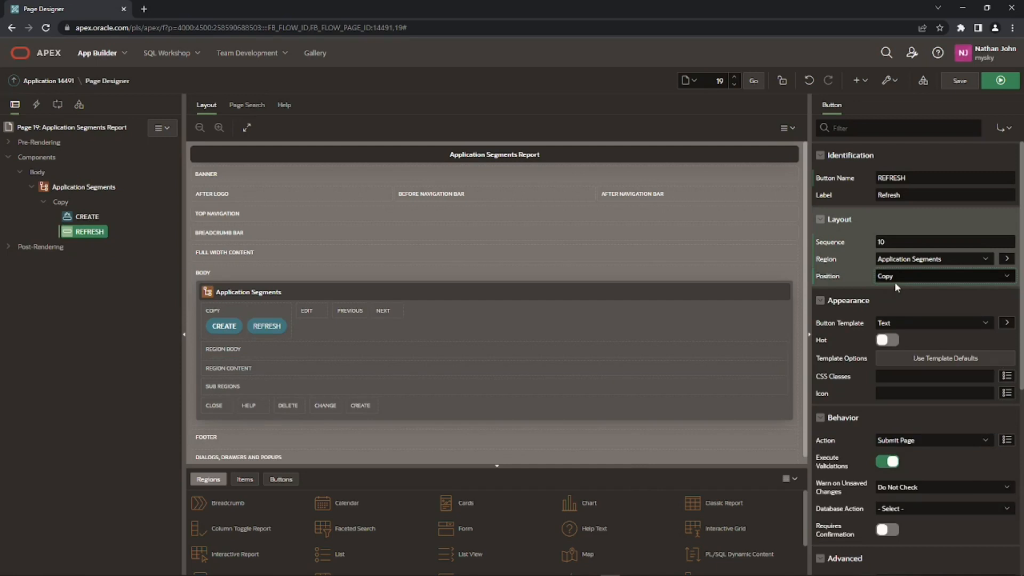
left_click(895, 324)
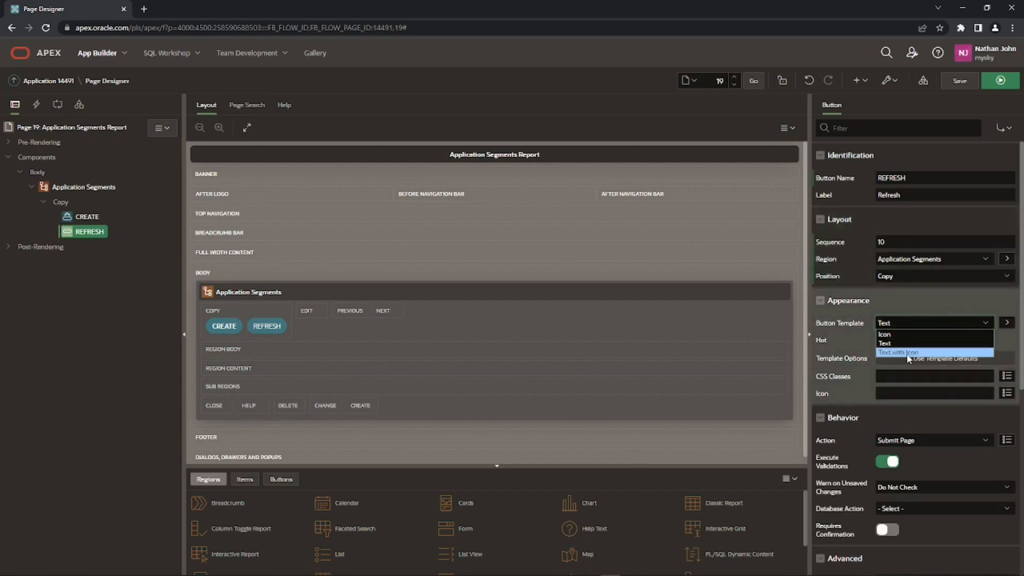
left_click(904, 354)
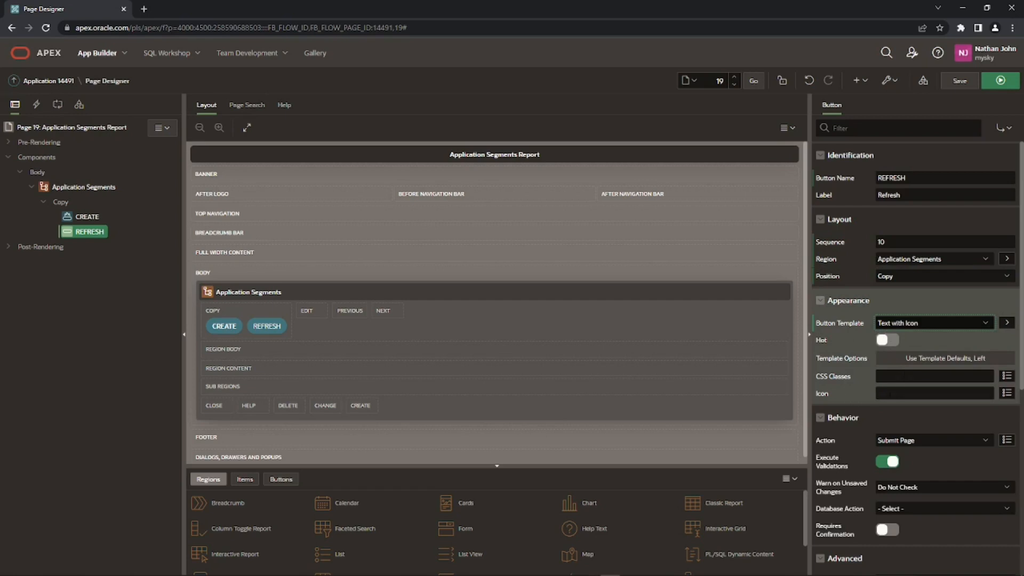
left_click(892, 394)
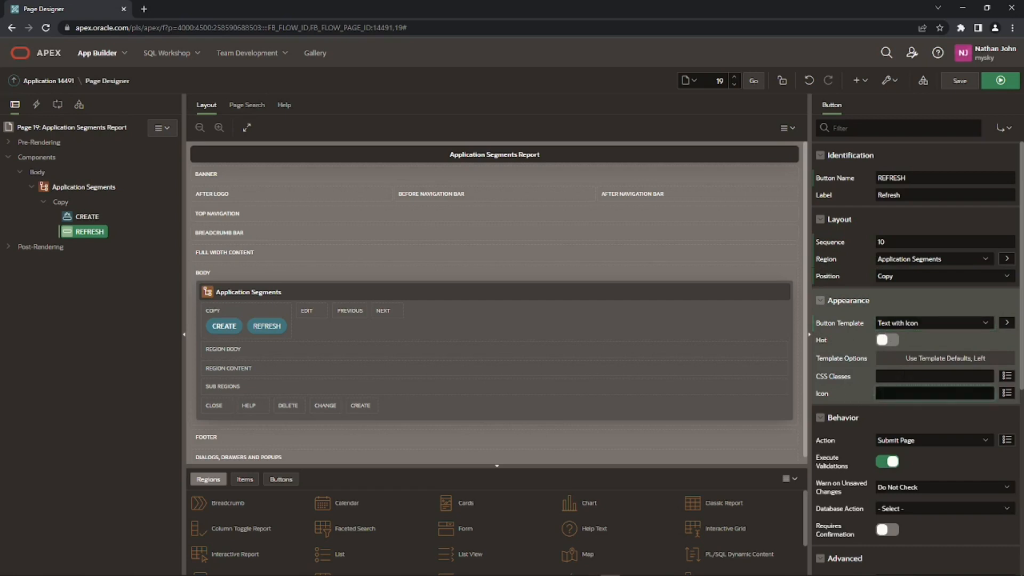
type("fa-undo")
- Make the REFRESH button redirect to page &APP_PAGE_ID. in this application and save the page
left_click(906, 442)
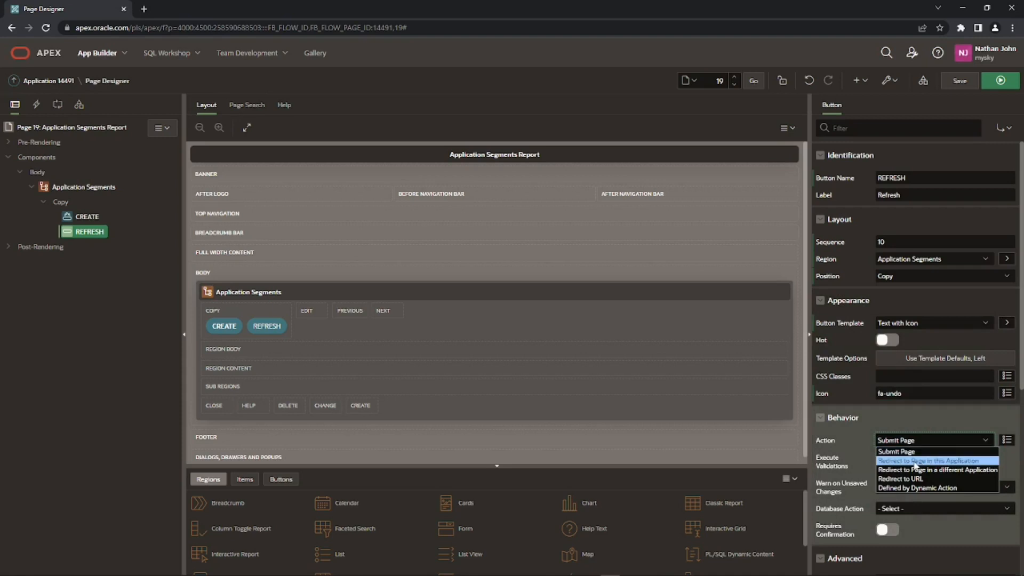
left_click(914, 462)
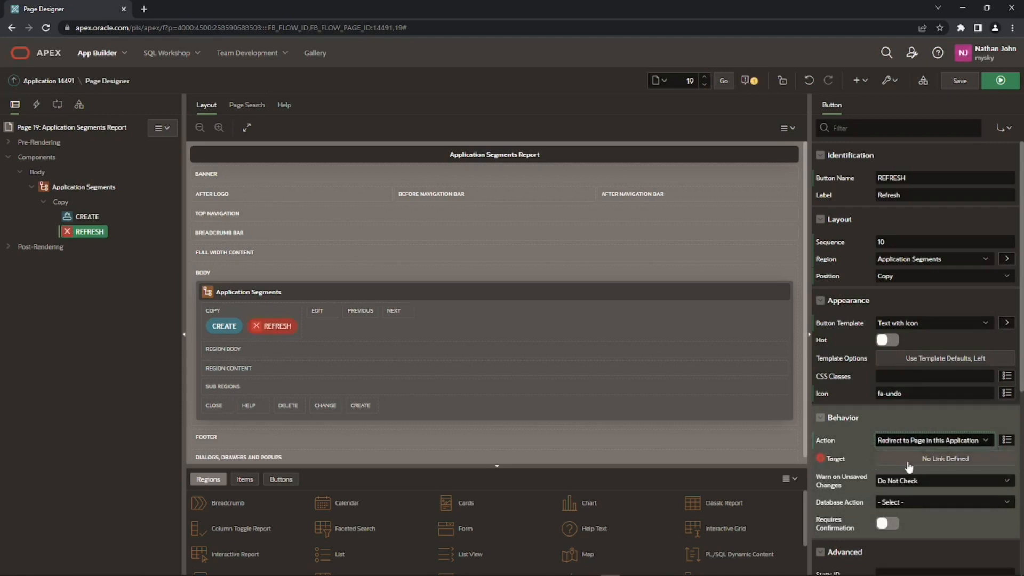
left_click(911, 464)
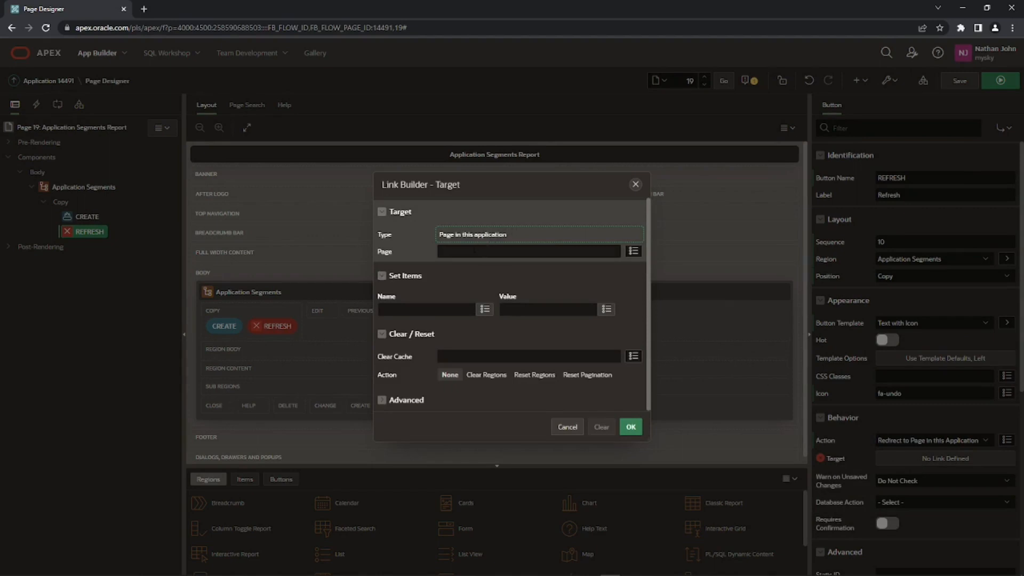
left_click(633, 250)
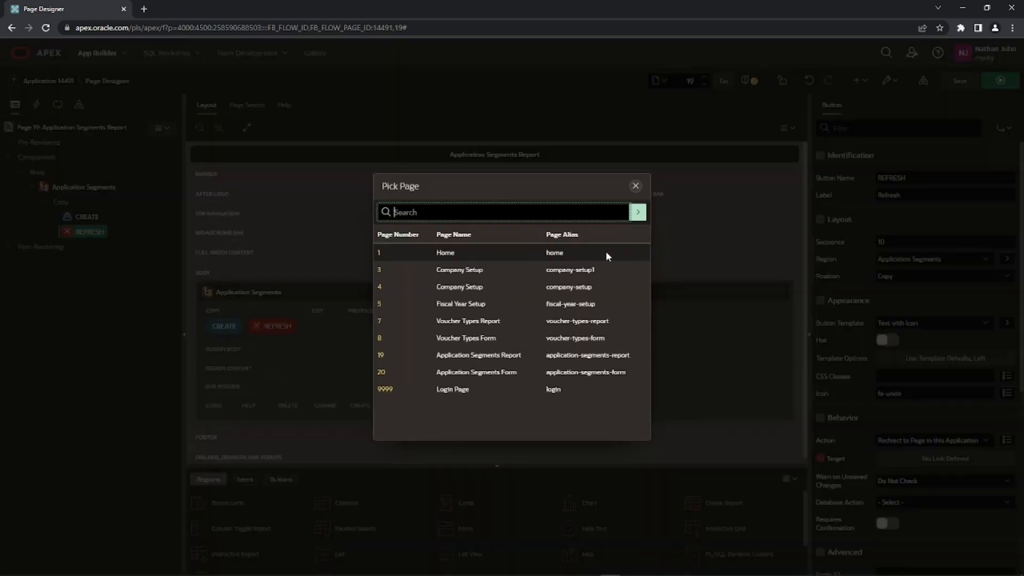
left_click(635, 185)
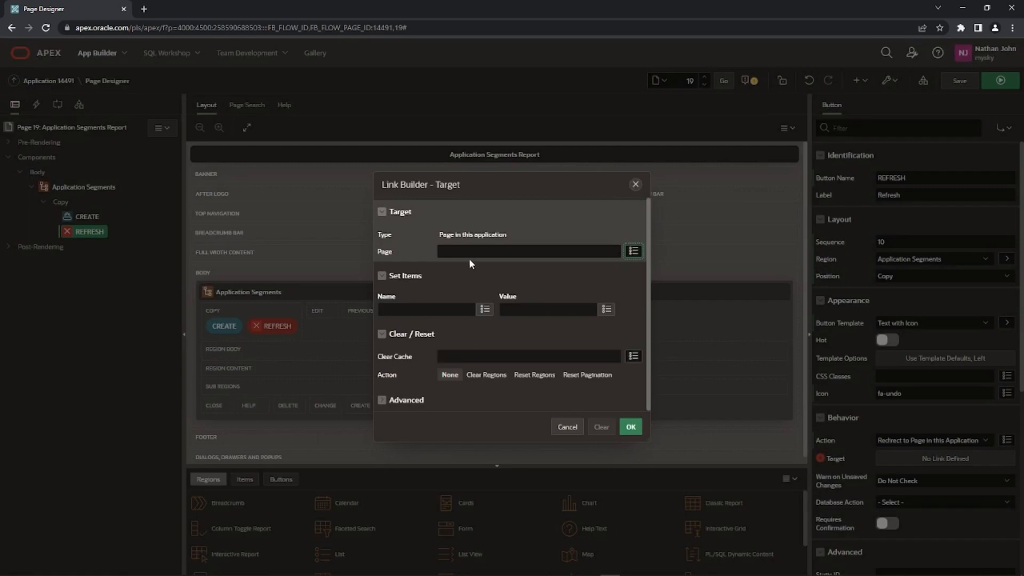
type("6A")
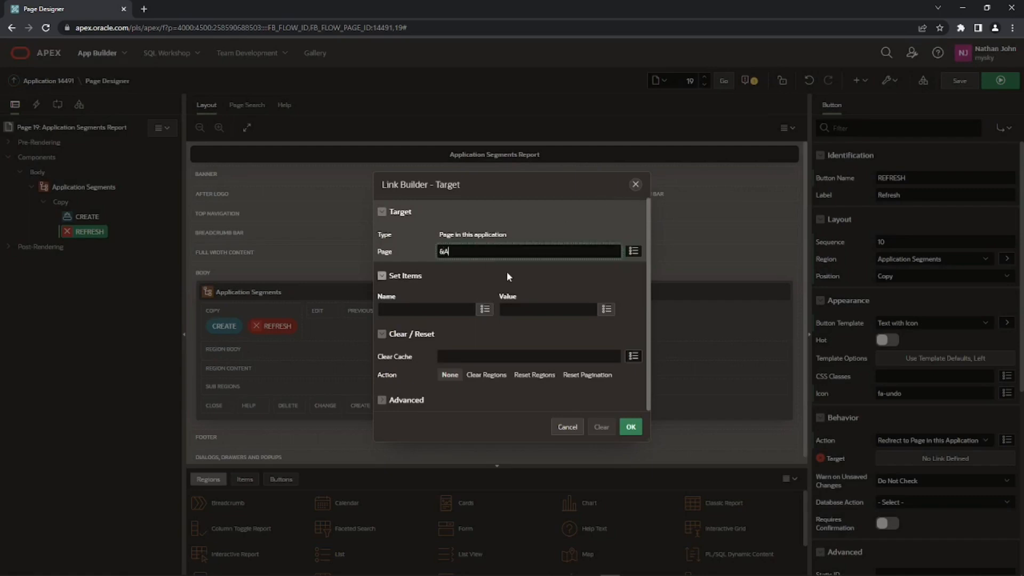
type("PP_P")
key("BackSpace")
type("PAGE_ID")
left_click(637, 432)
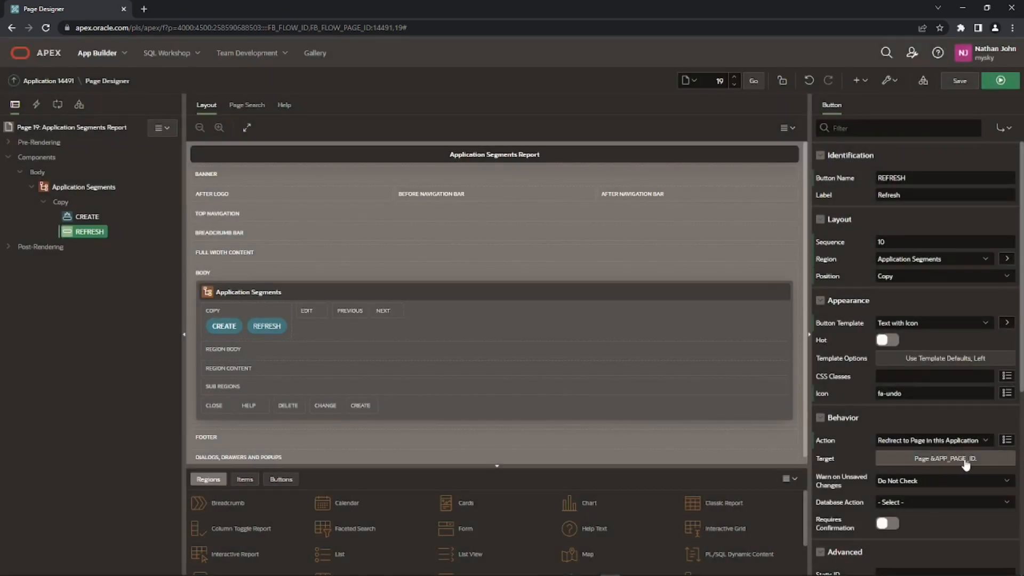
left_click(960, 81)
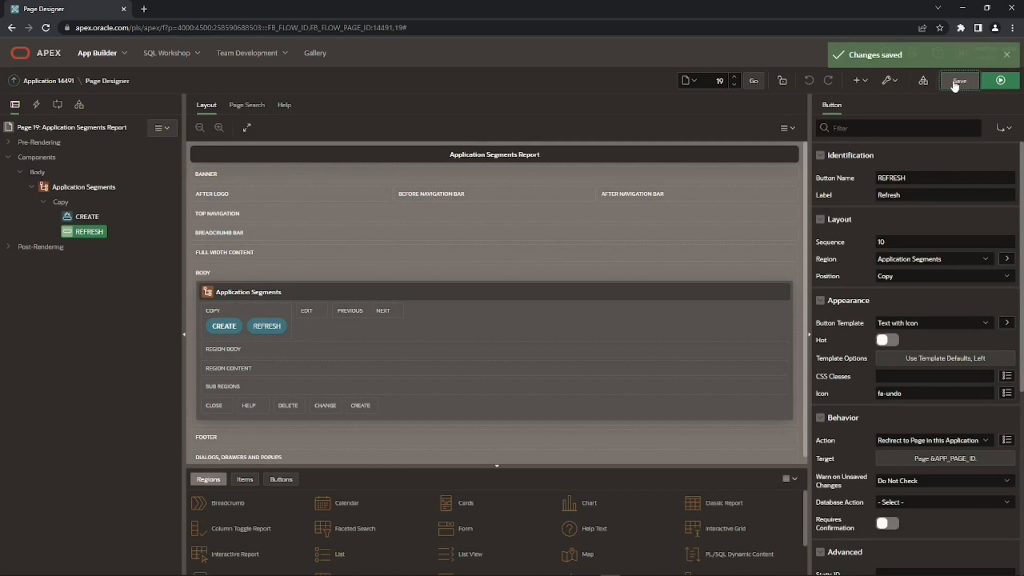
- Open page 20, the Application Segments Form, for editing
double_click(719, 81)
type("20")
left_click(754, 81)
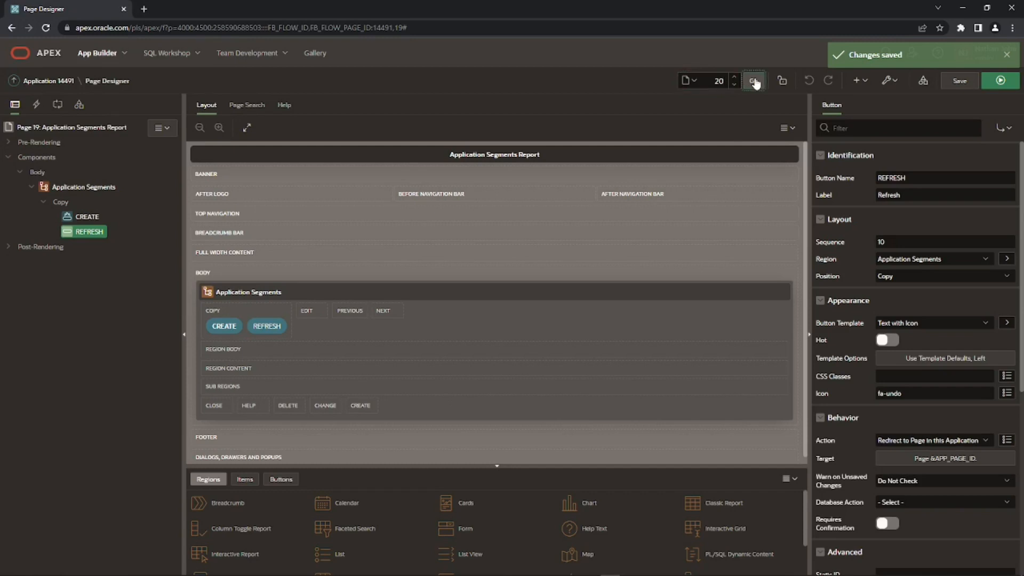
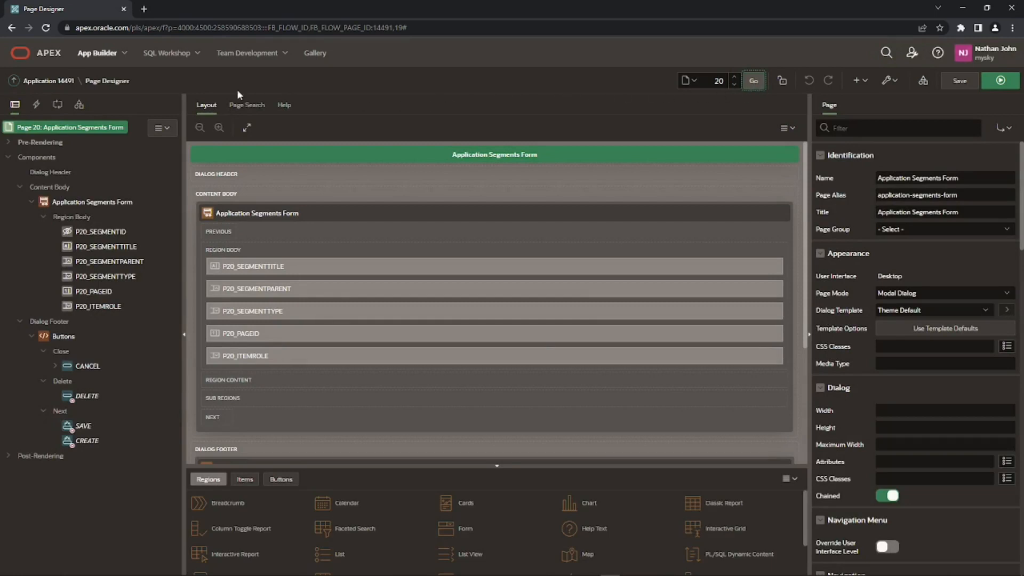
- Create a validation in the form page's submit processing and name it Check Segments
left_click(58, 104)
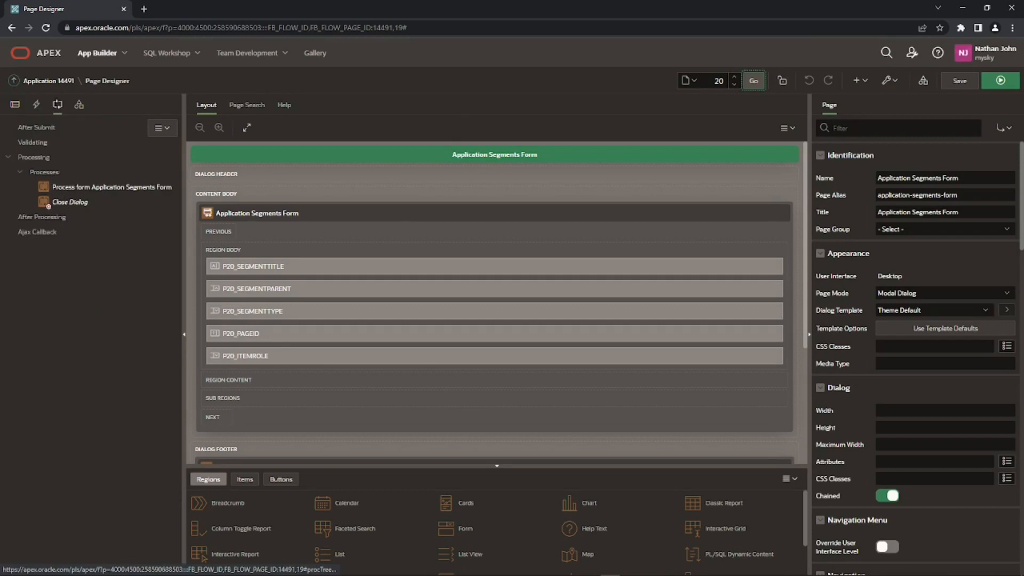
left_click(33, 142)
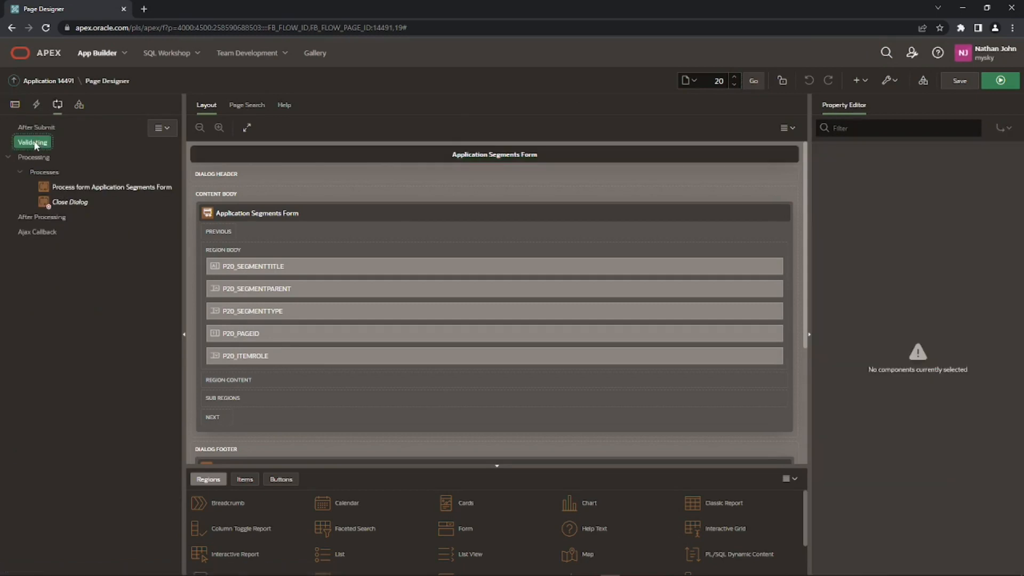
right_click(33, 142)
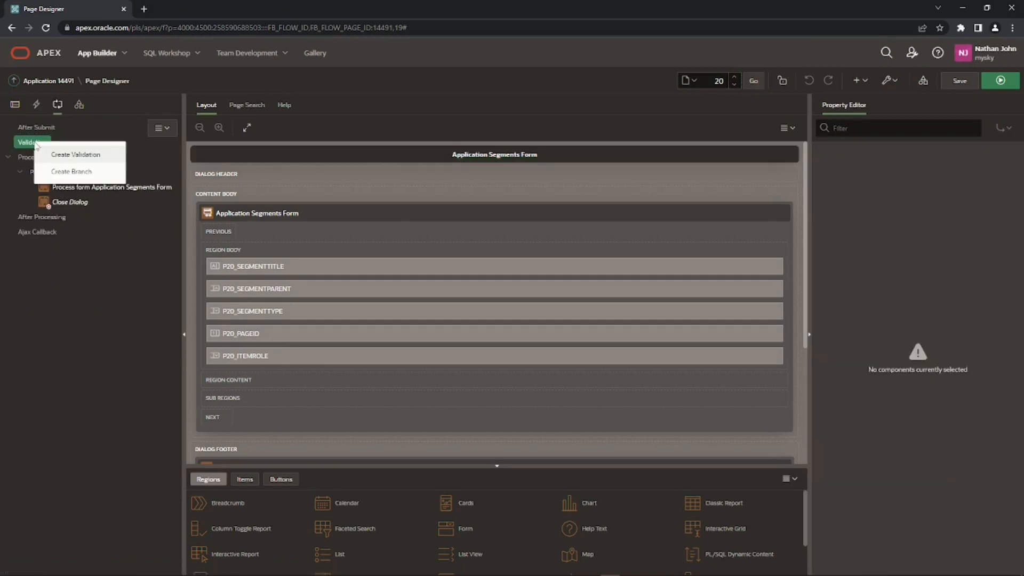
left_click(75, 154)
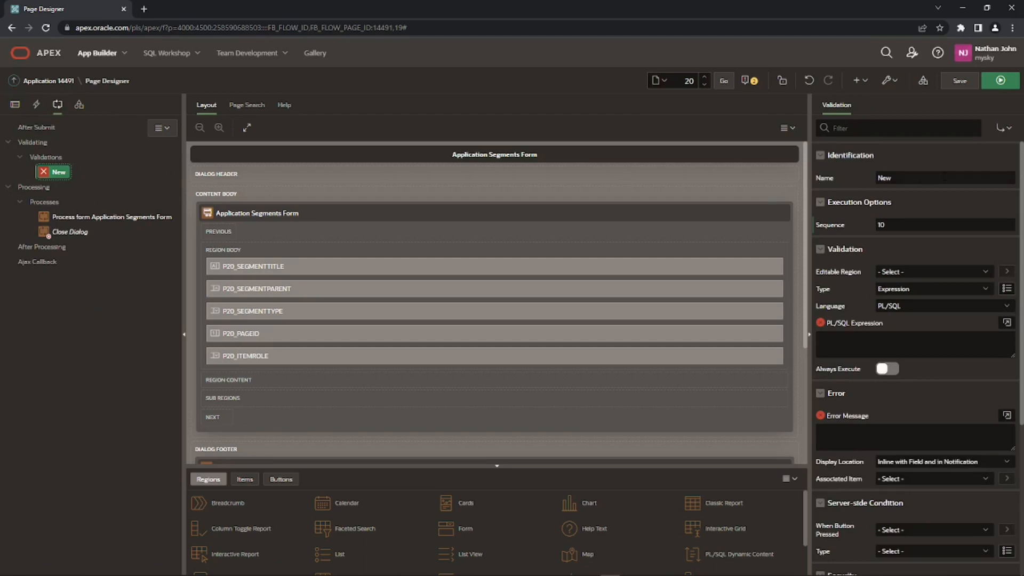
left_click(944, 177)
key("BackSpace")
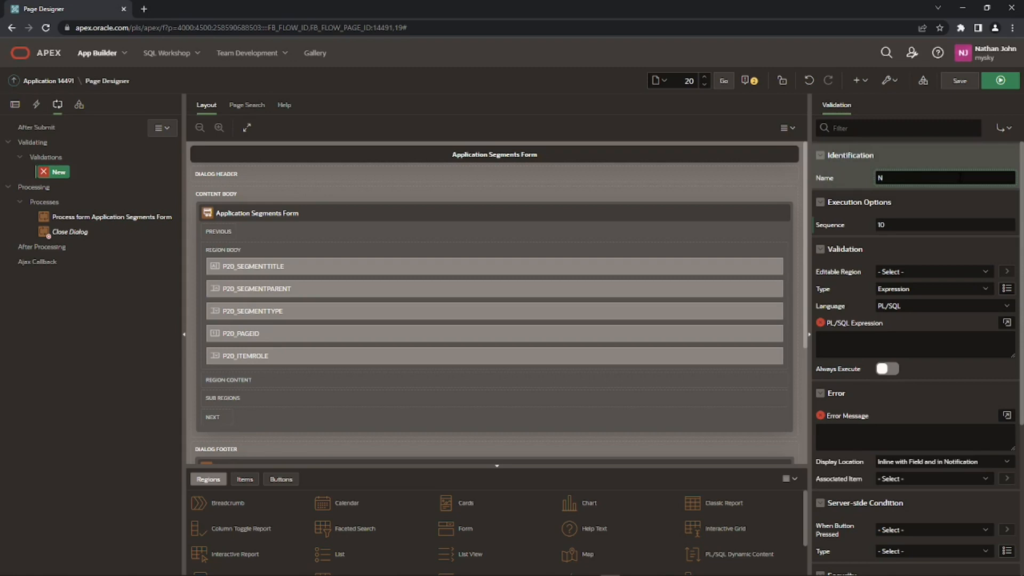
type("cHECK")
key("BackSpace")
key("BackSpace")
key("BackSpace")
key("BackSpace")
key("BackSpace")
type("Check Transaction")
key("Return")
type("C")
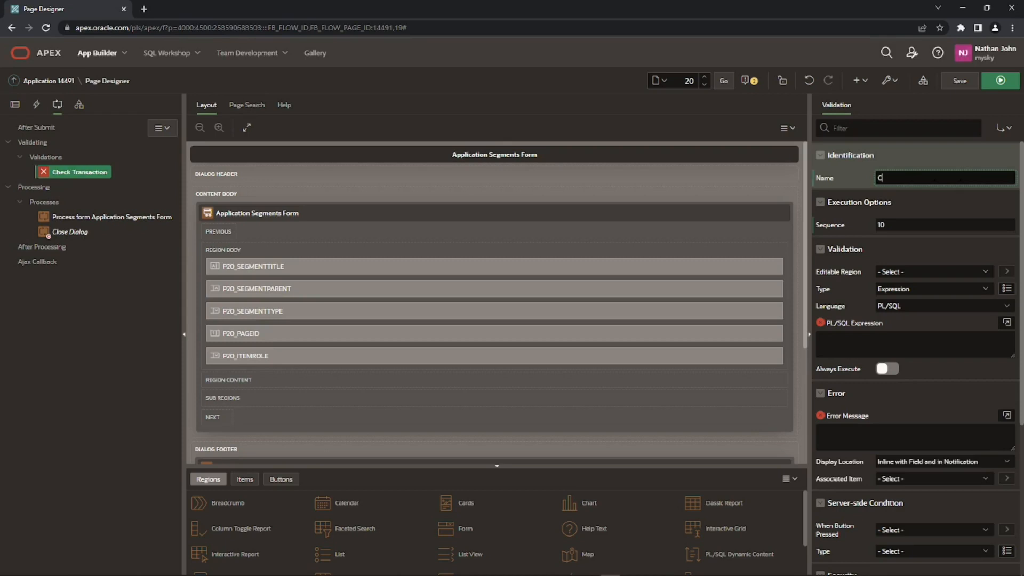
type("heck Segments")
- Set the Check Segments validation's type to Function Body (returning Error Text)
scroll(830, 256, "down", 1)
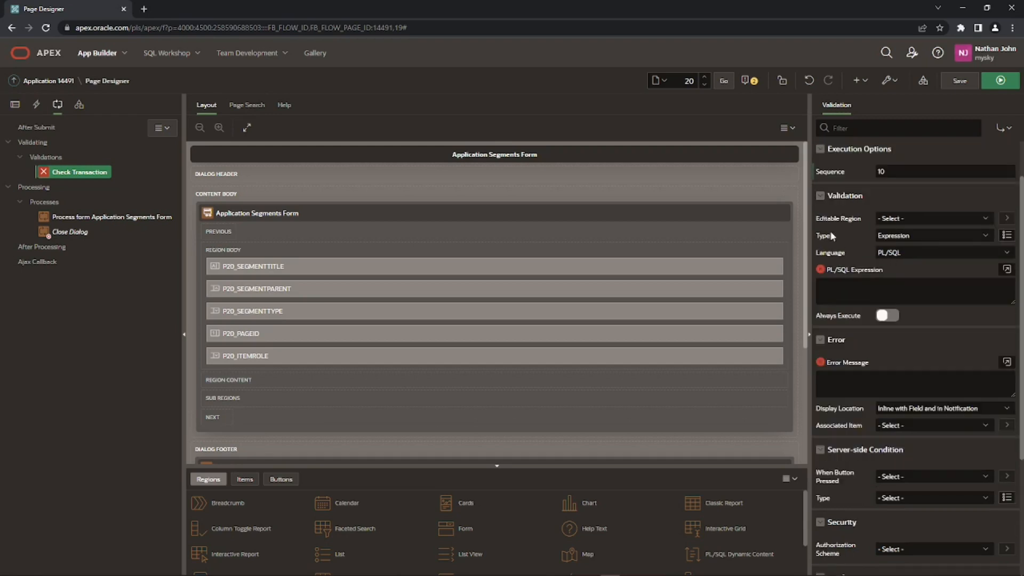
left_click(915, 235)
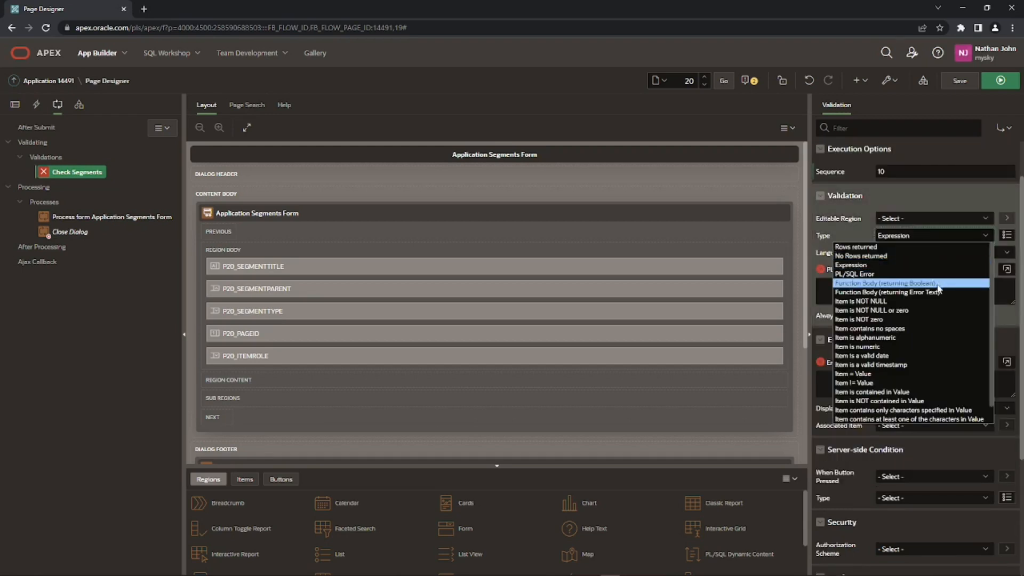
left_click(901, 293)
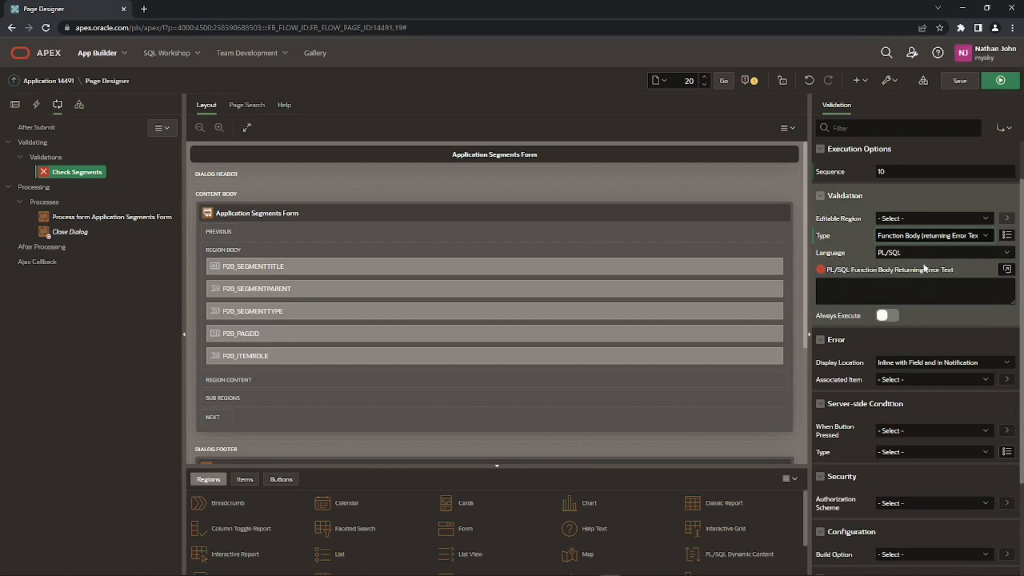
- Copy the PL/SQL code from Check Segment.txt into the Check Segments validation's function body, validate the code and accept it
left_click(1007, 271)
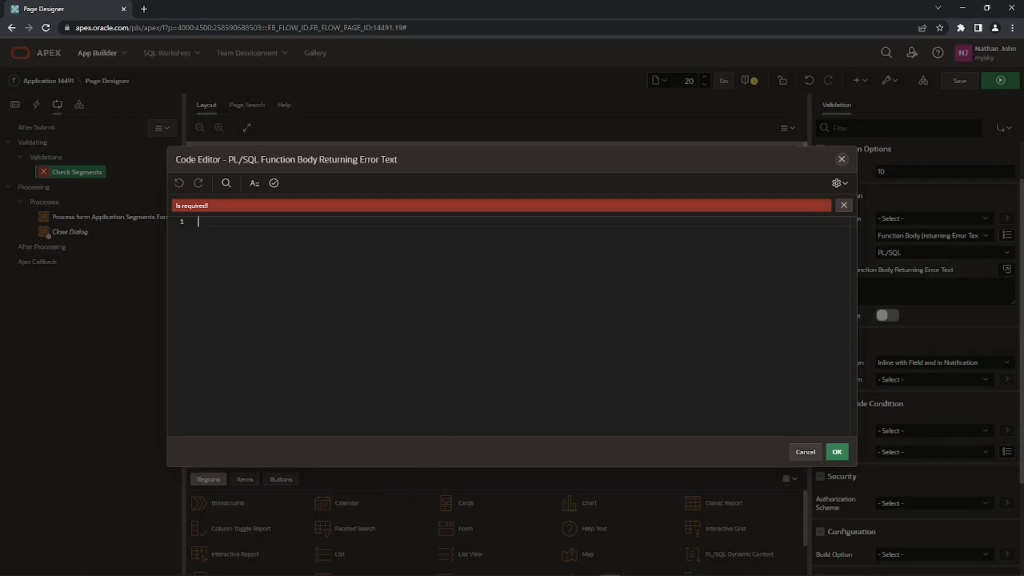
left_click(491, 567)
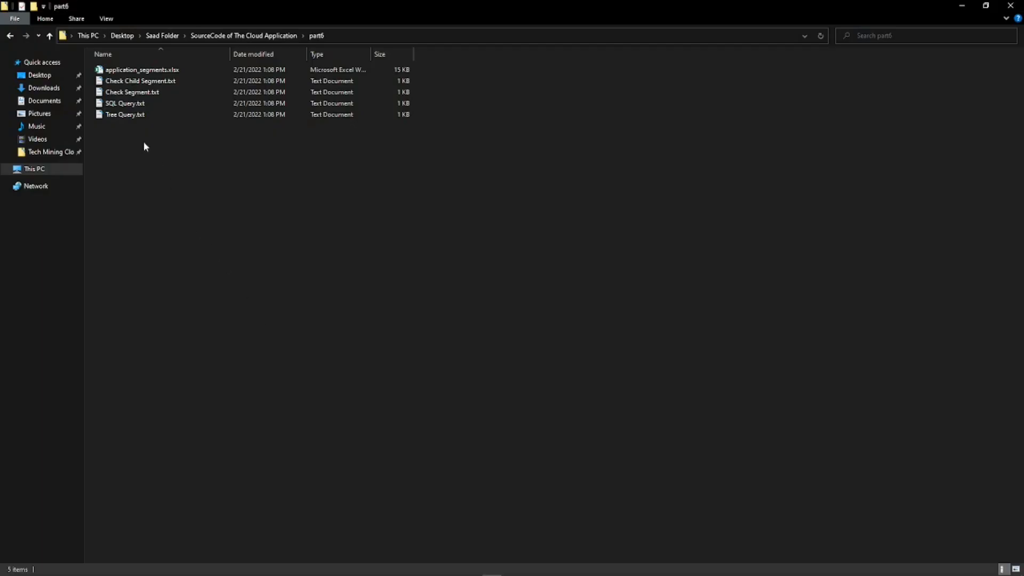
double_click(136, 94)
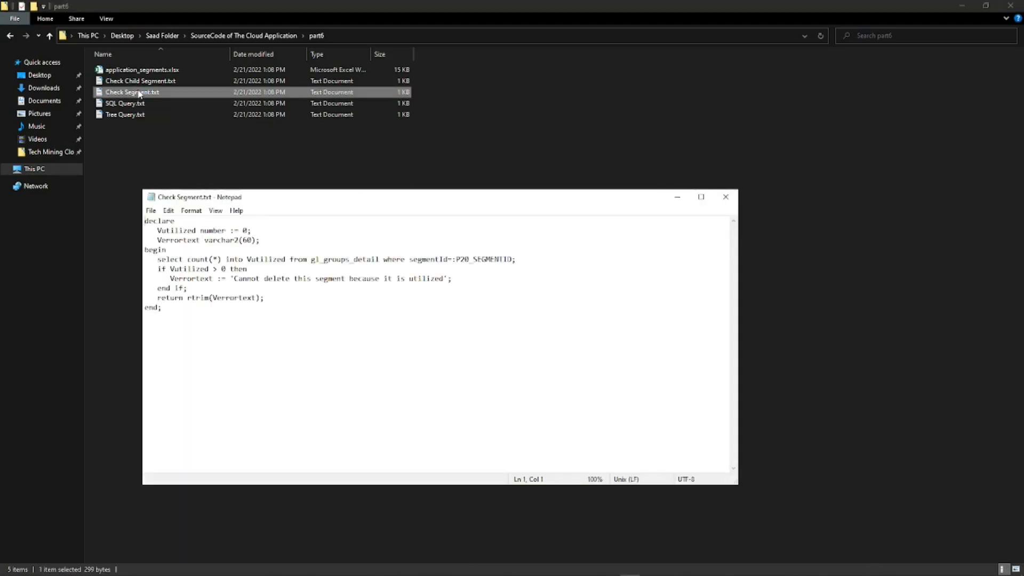
left_click(258, 325)
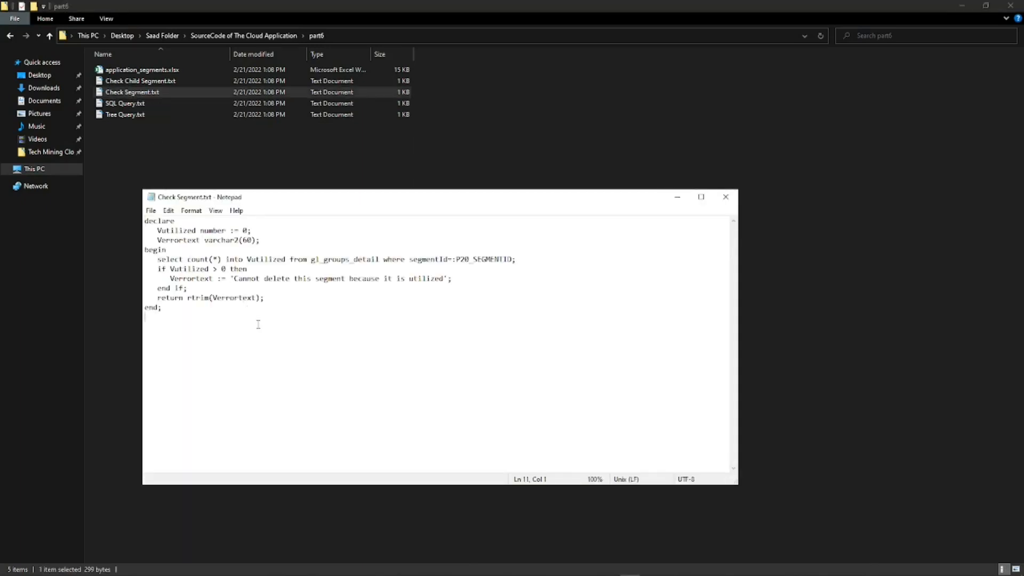
key("ctrl+a")
key("ctrl+c")
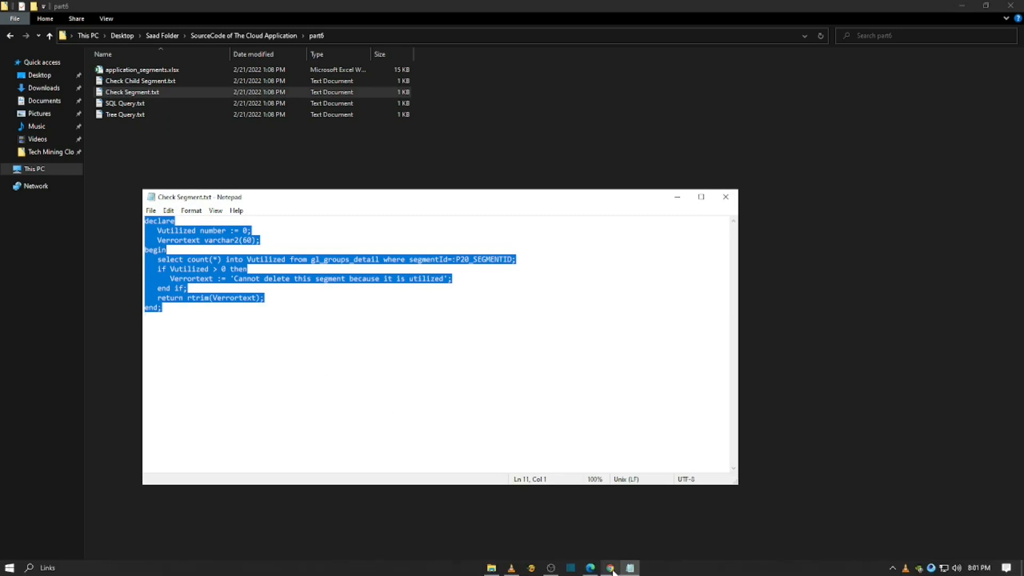
left_click(611, 571)
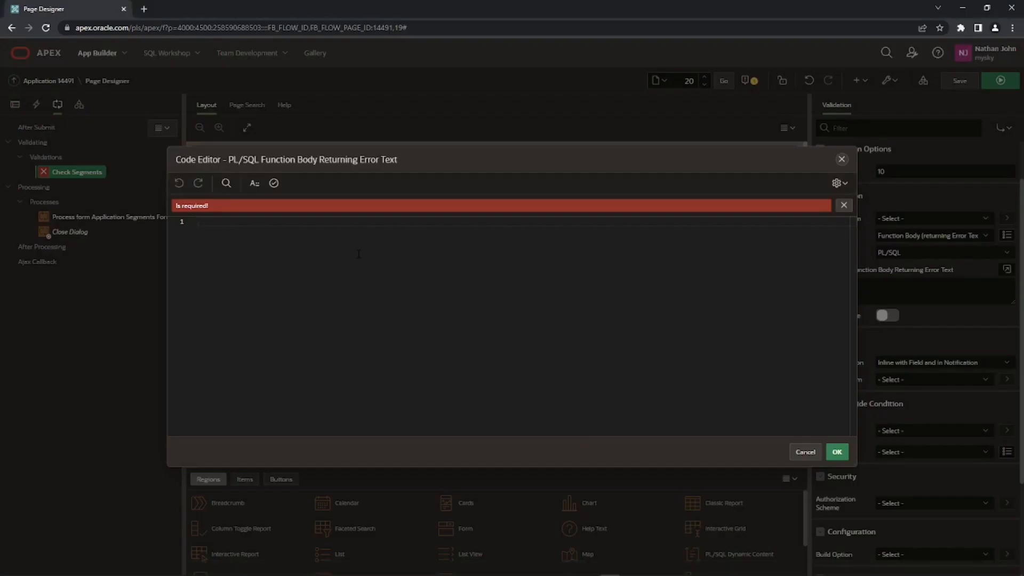
key("ctrl+v")
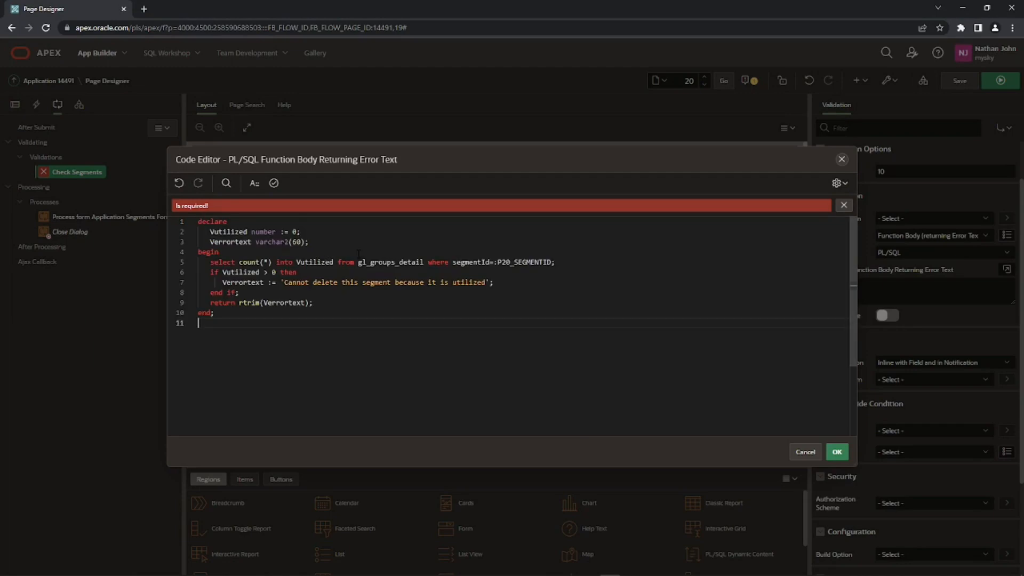
left_click(274, 184)
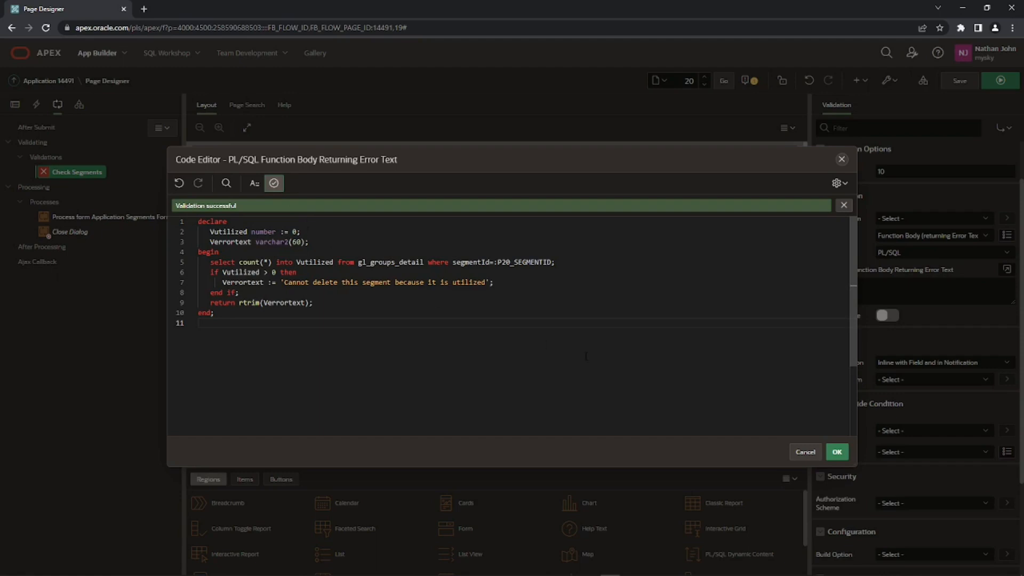
left_click(837, 452)
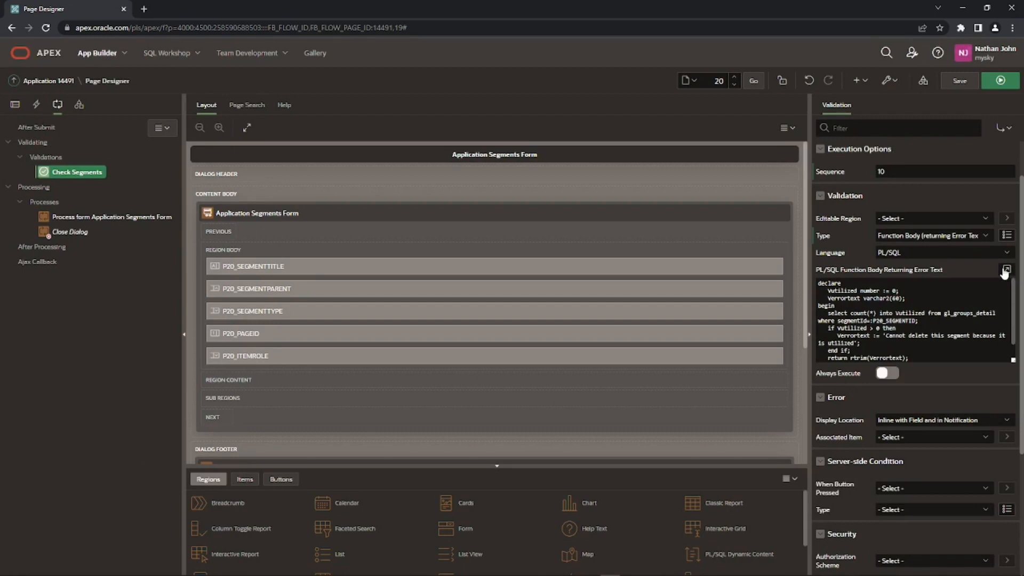
- Make the Check Segments validation run only for the DELETE button and save the page
scroll(933, 391, "down", 1)
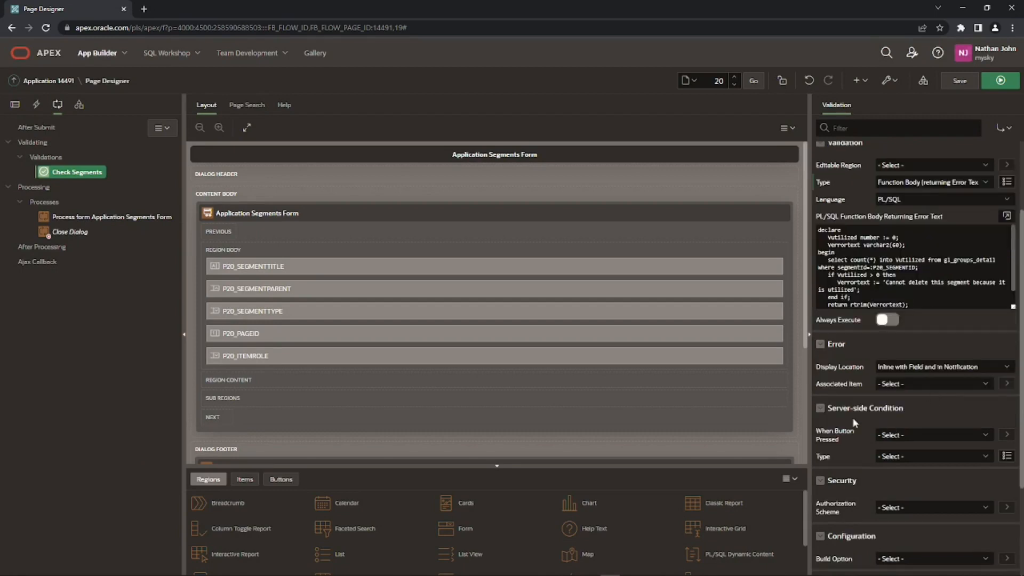
left_click(905, 434)
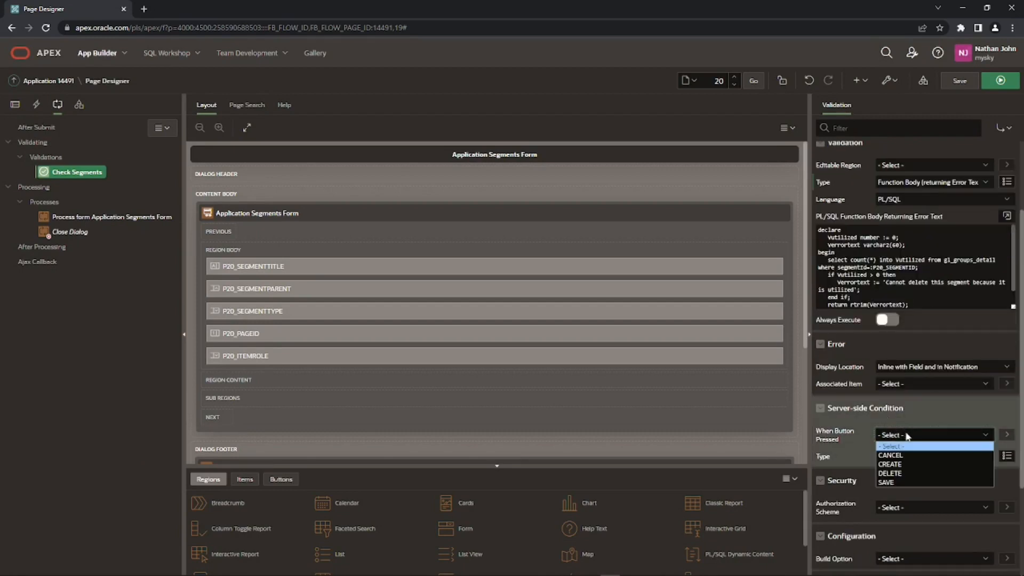
left_click(890, 473)
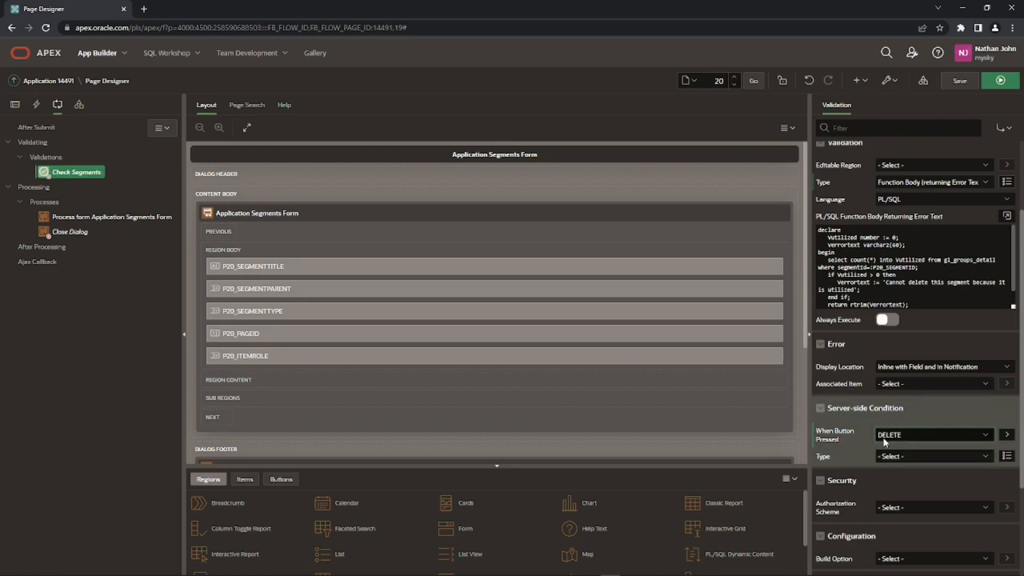
left_click(955, 81)
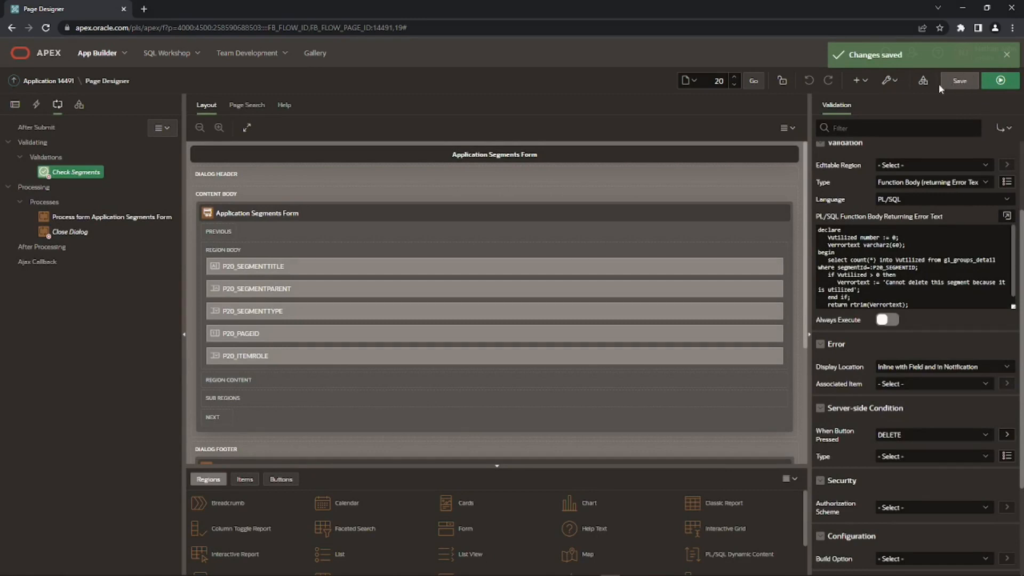
- Create a second validation named Check Child Segment with the type Function Body (returning Error Text)
left_click(45, 157)
right_click(46, 157)
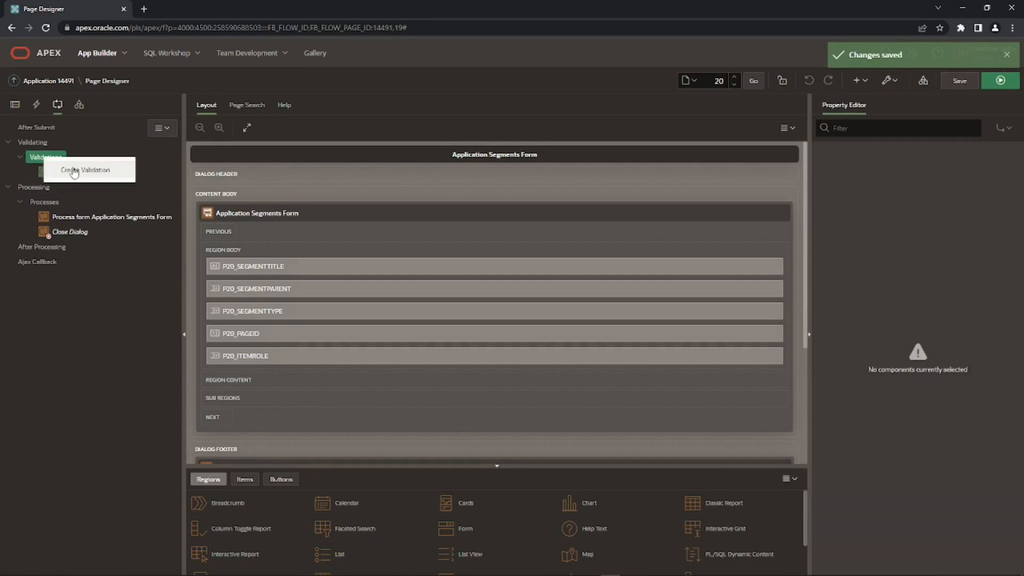
left_click(67, 170)
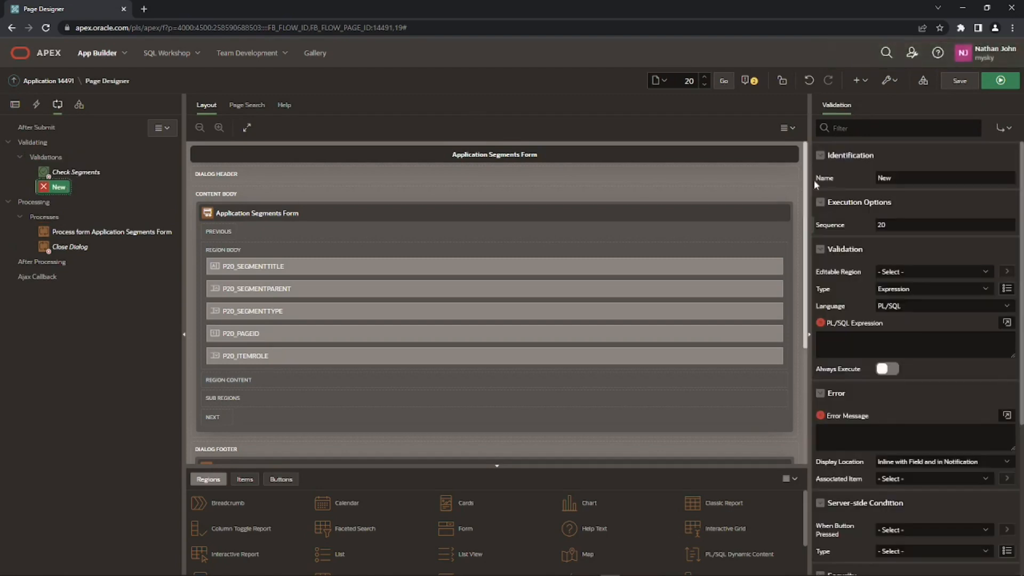
left_click(906, 177)
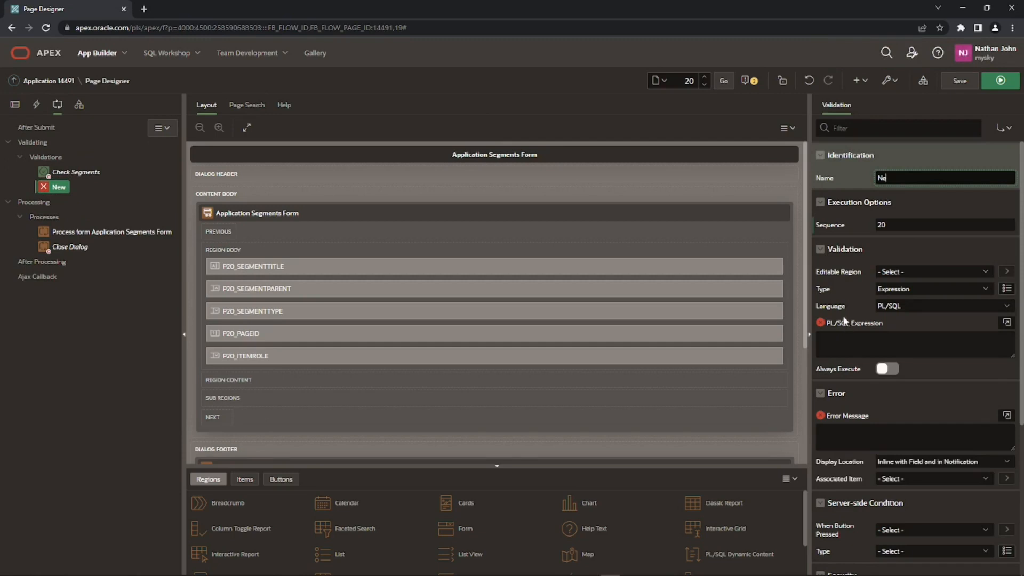
key("BackSpace")
key("BackSpace")
type("Check Child Segment")
left_click(915, 289)
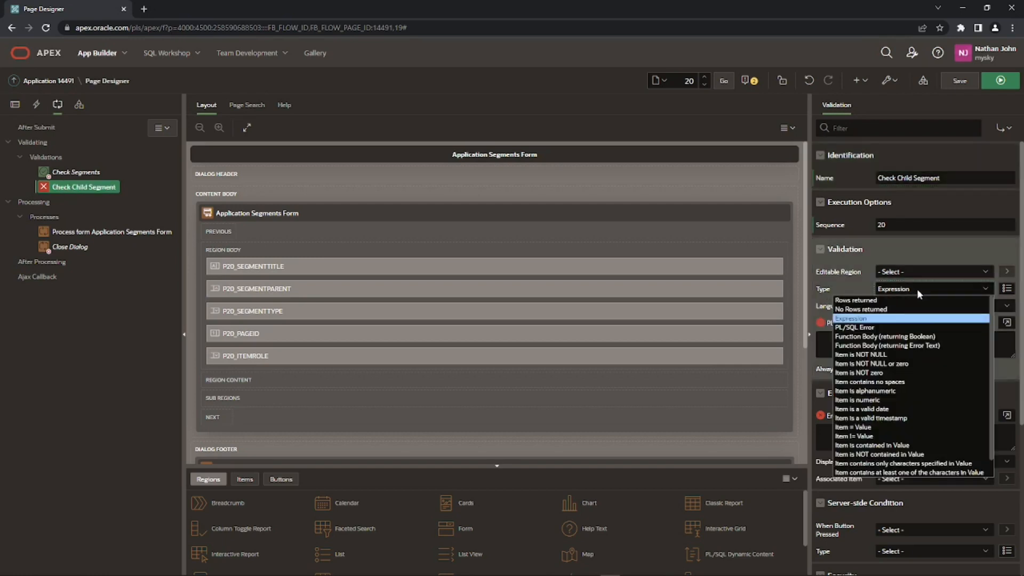
left_click(891, 347)
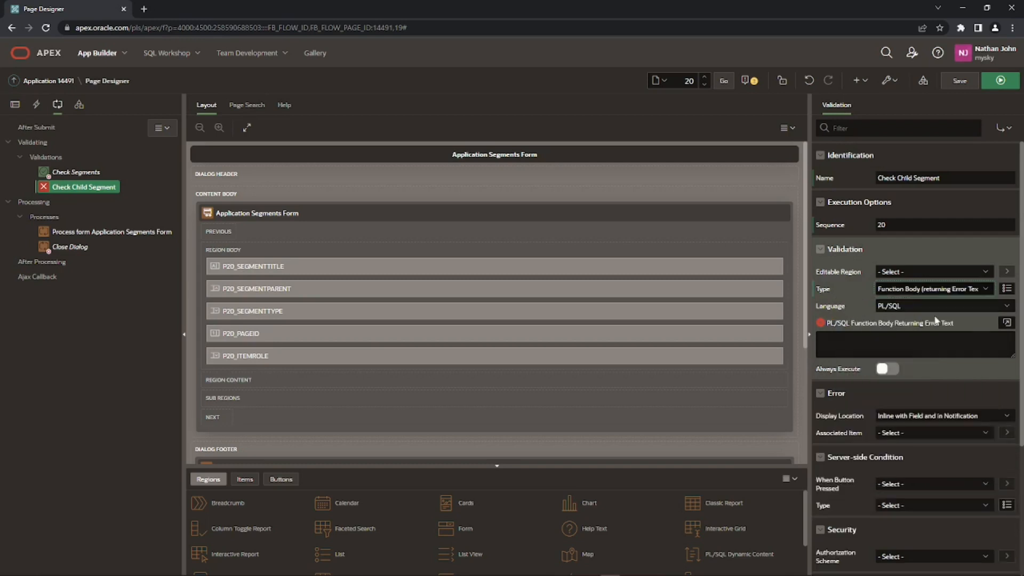
- Copy the PL/SQL code from Check Child Segment.txt into the Check Child Segment validation's function body, validate the code and accept it
left_click(1007, 323)
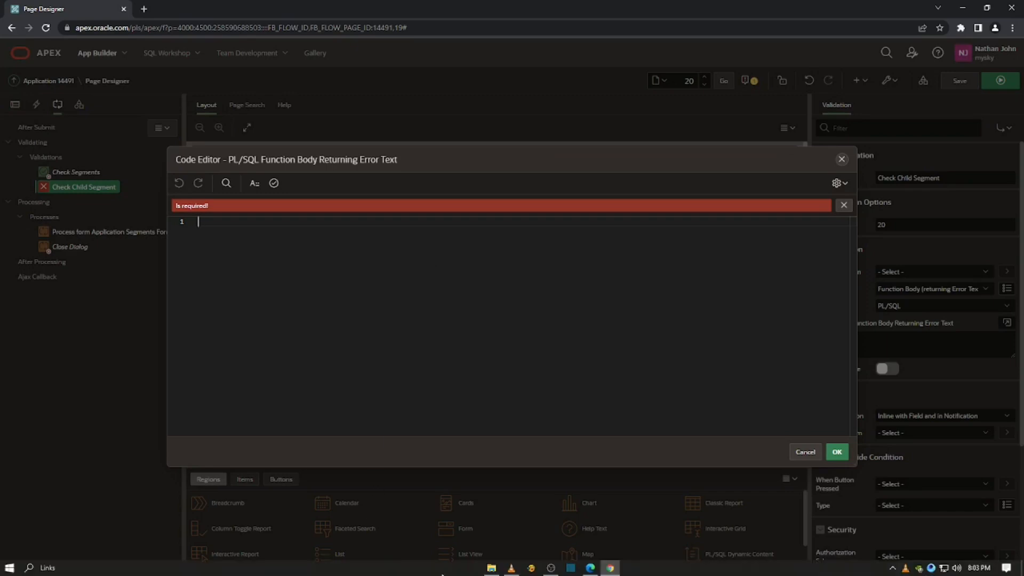
left_click(610, 568)
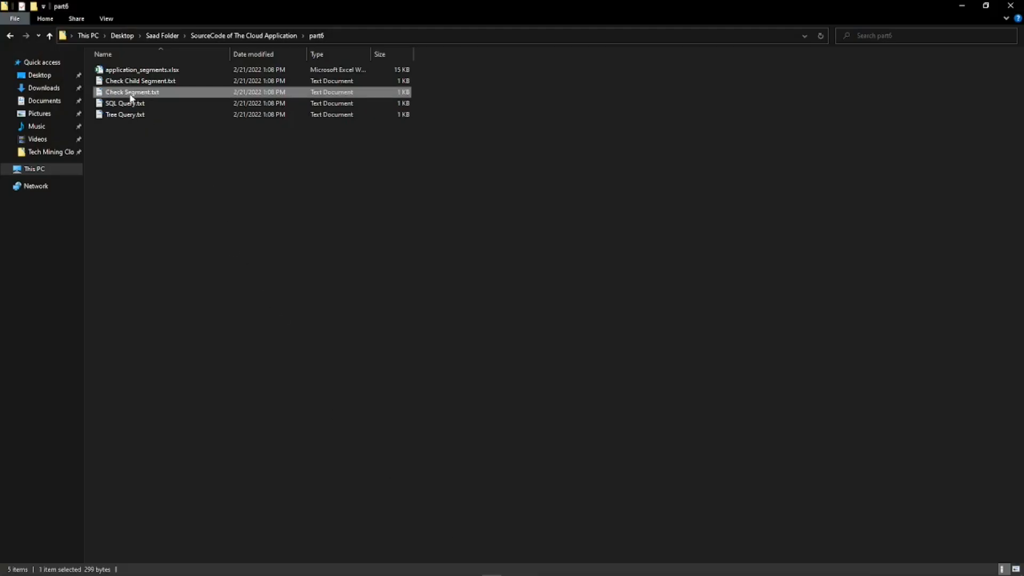
double_click(150, 80)
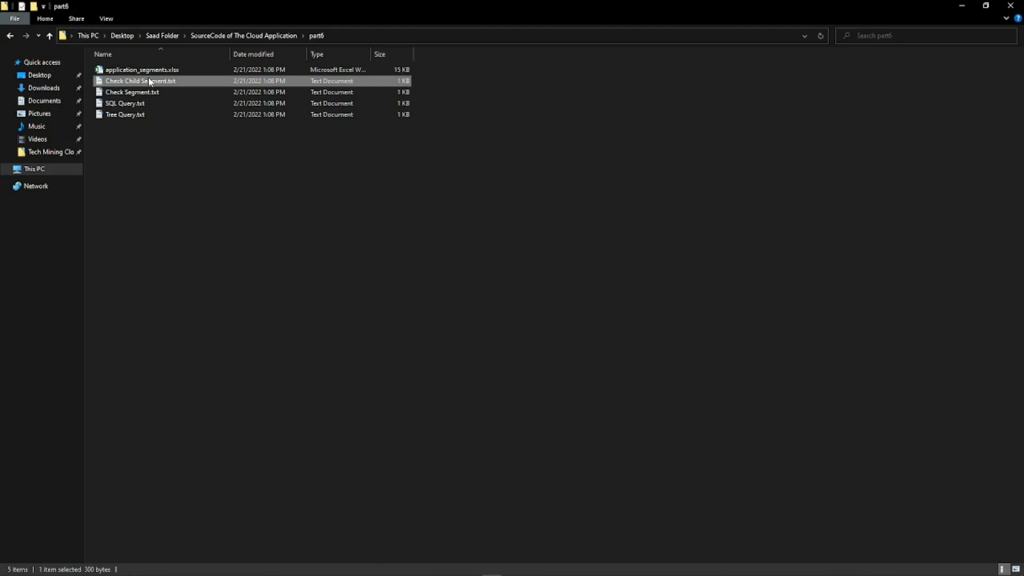
left_click(256, 330)
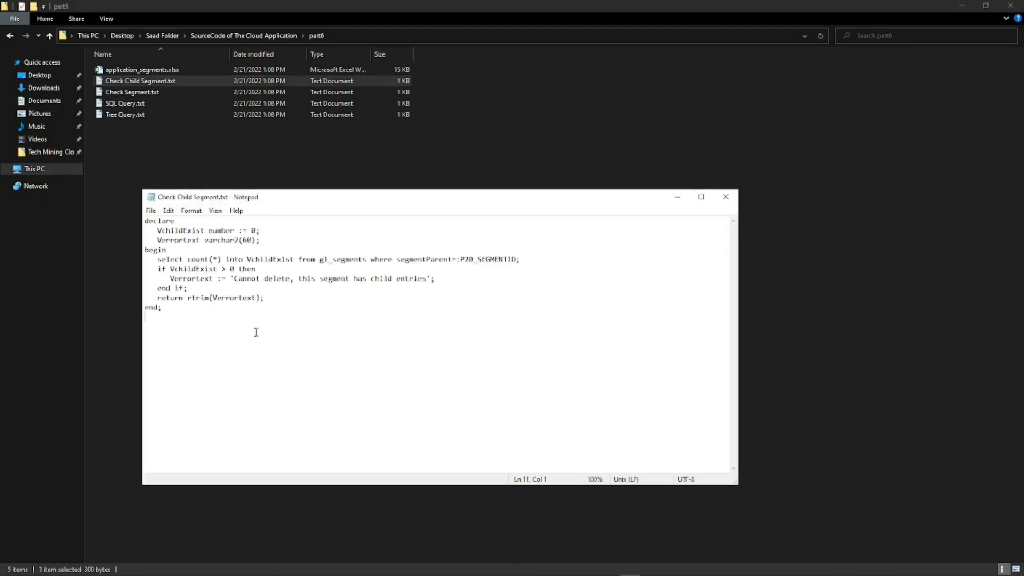
key("ctrl+a")
key("ctrl+c")
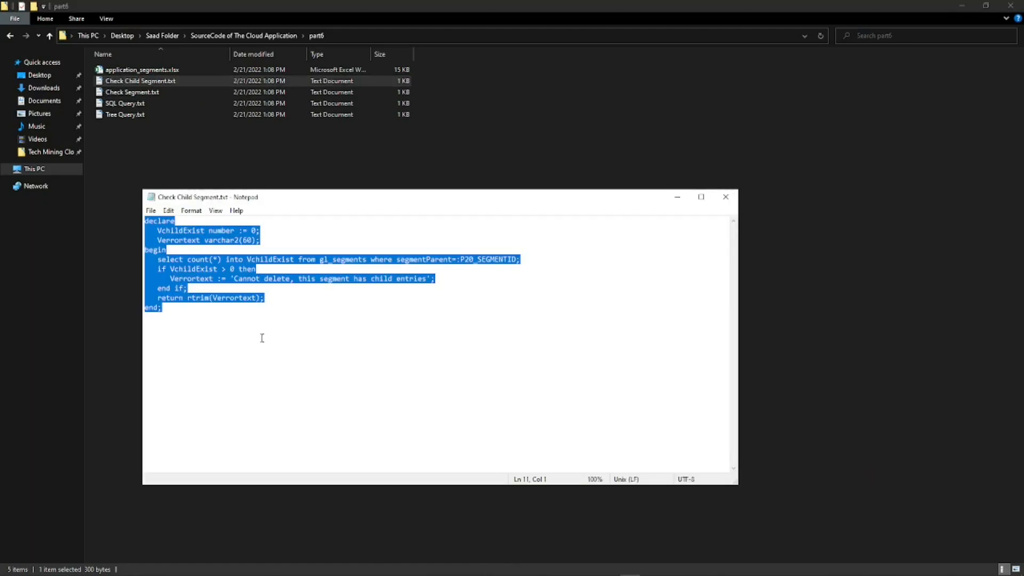
left_click(610, 567)
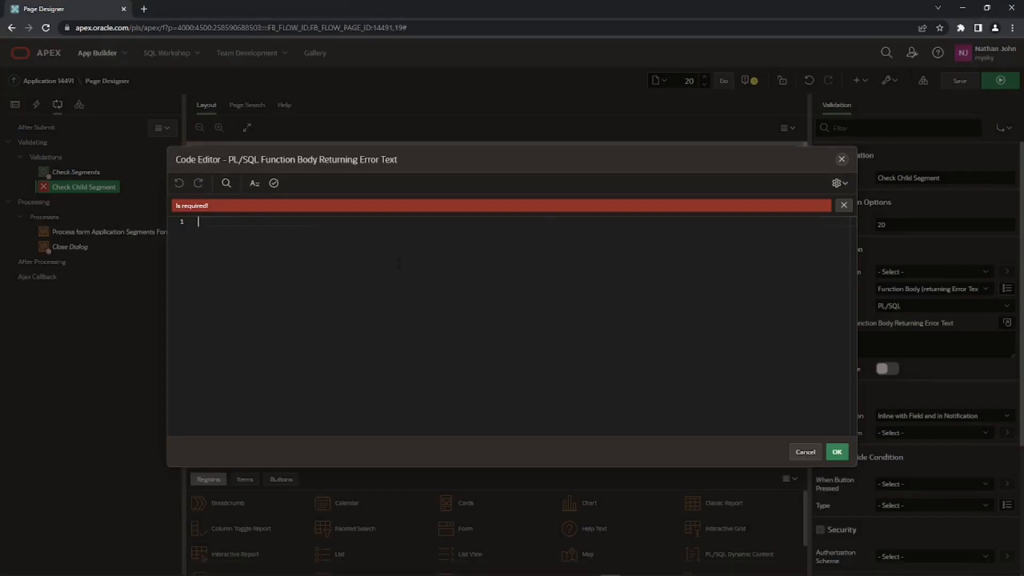
key("ctrl+v")
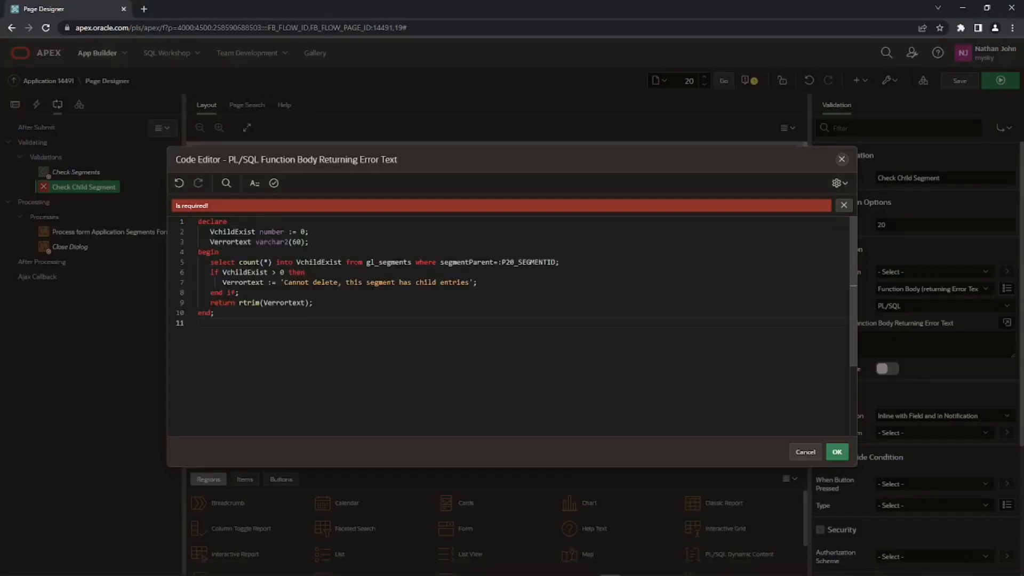
left_click(275, 183)
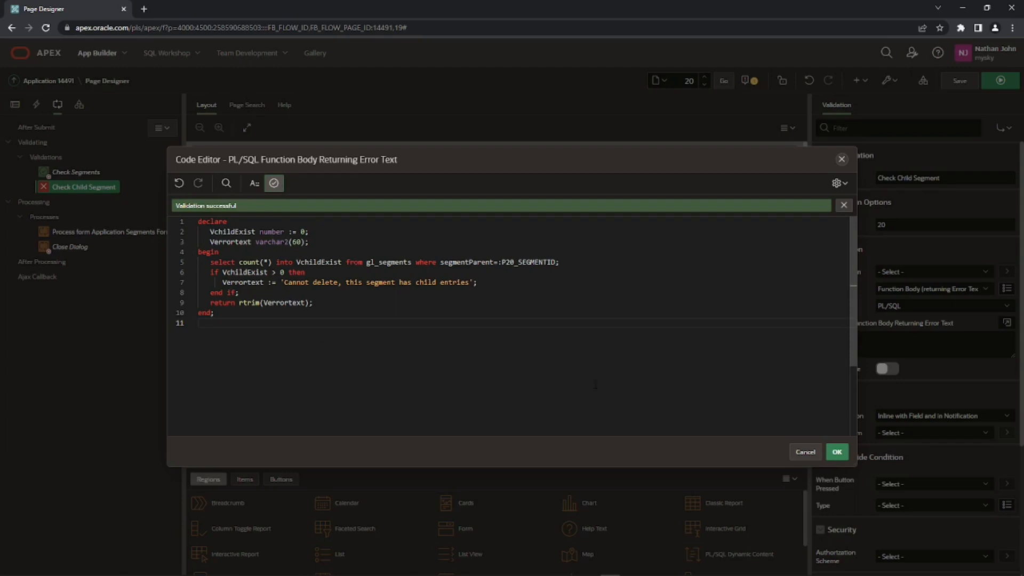
left_click(839, 453)
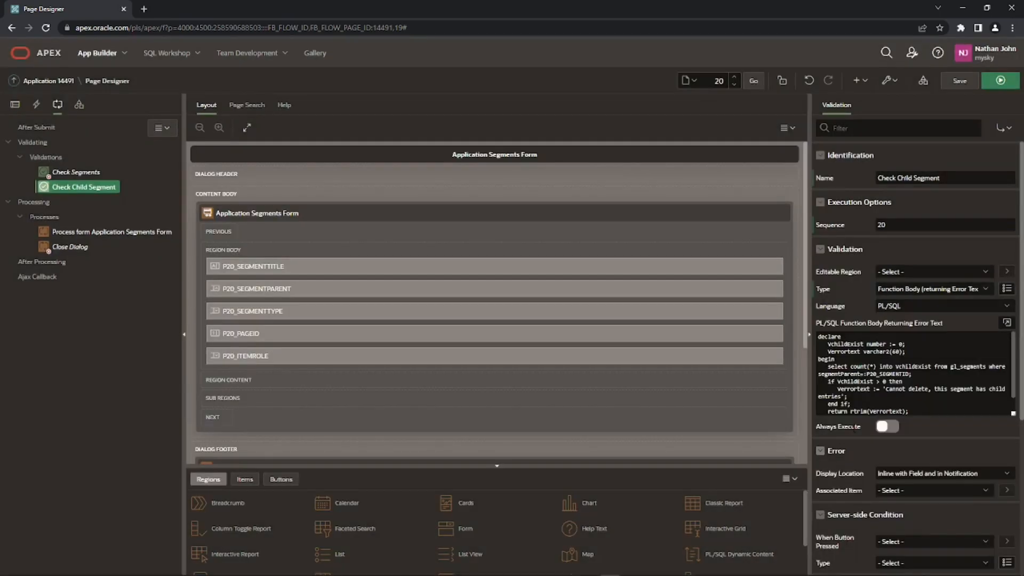
- Make the Check Child Segment validation run only for the DELETE button and save the page
scroll(894, 440, "down", 1)
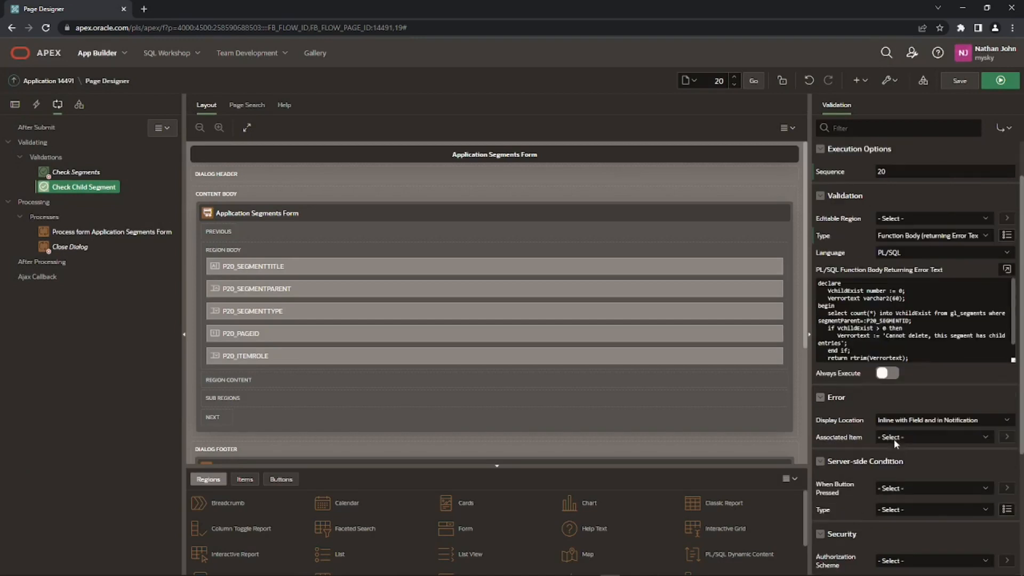
left_click(911, 486)
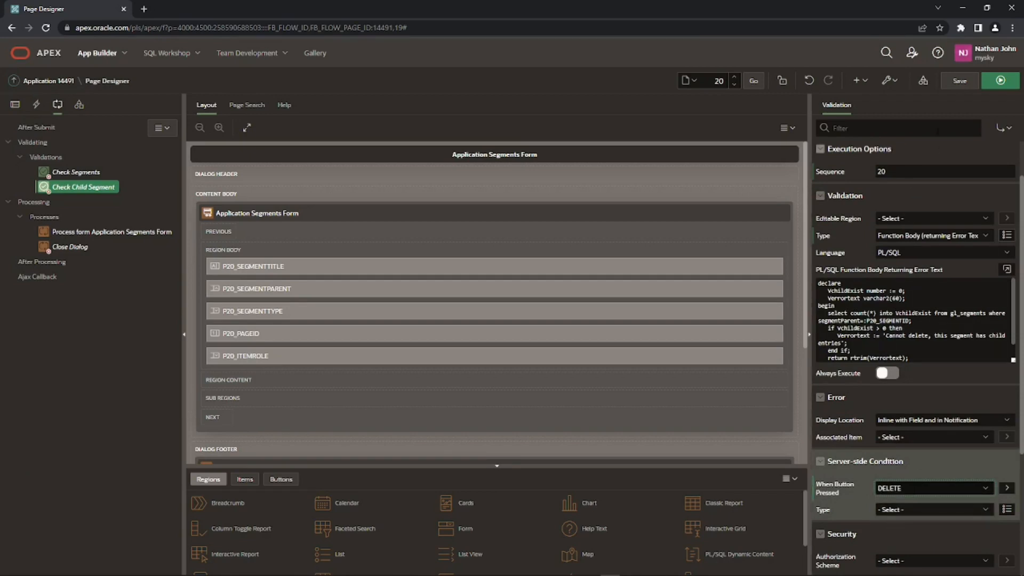
left_click(958, 81)
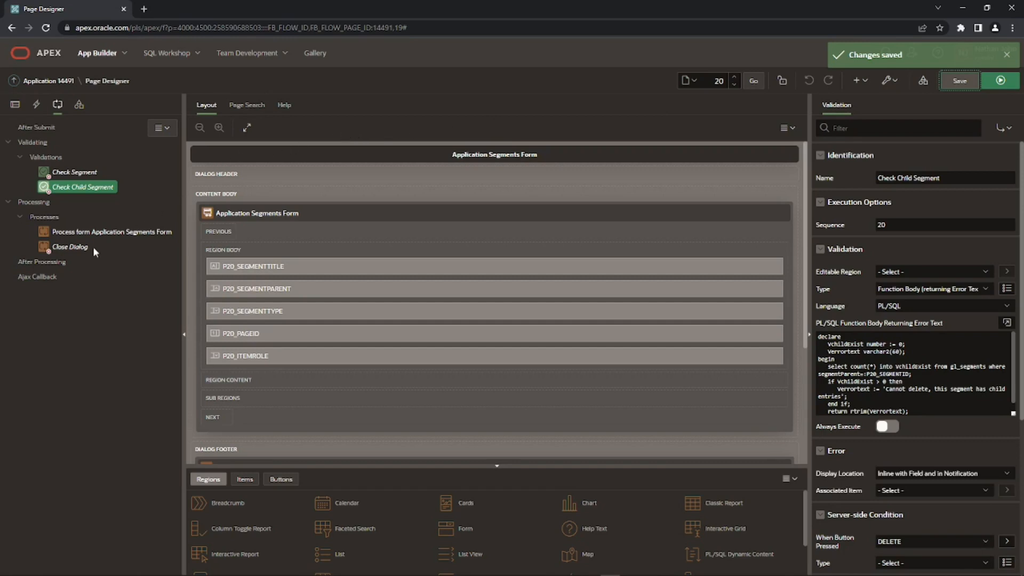
- Create an After Processing branch named Clear Page 20 on the Application Segments Form page
left_click(40, 263)
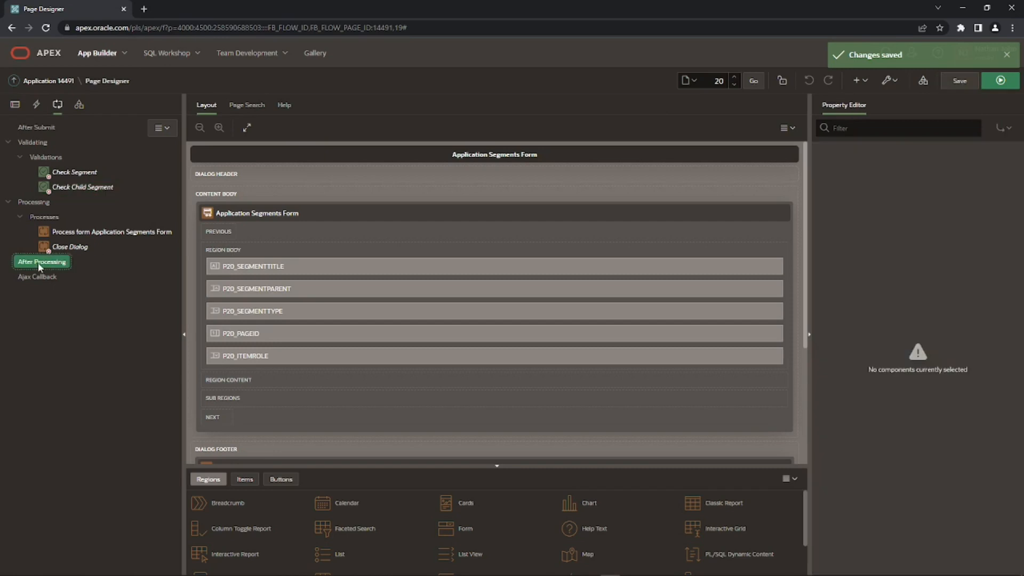
right_click(37, 262)
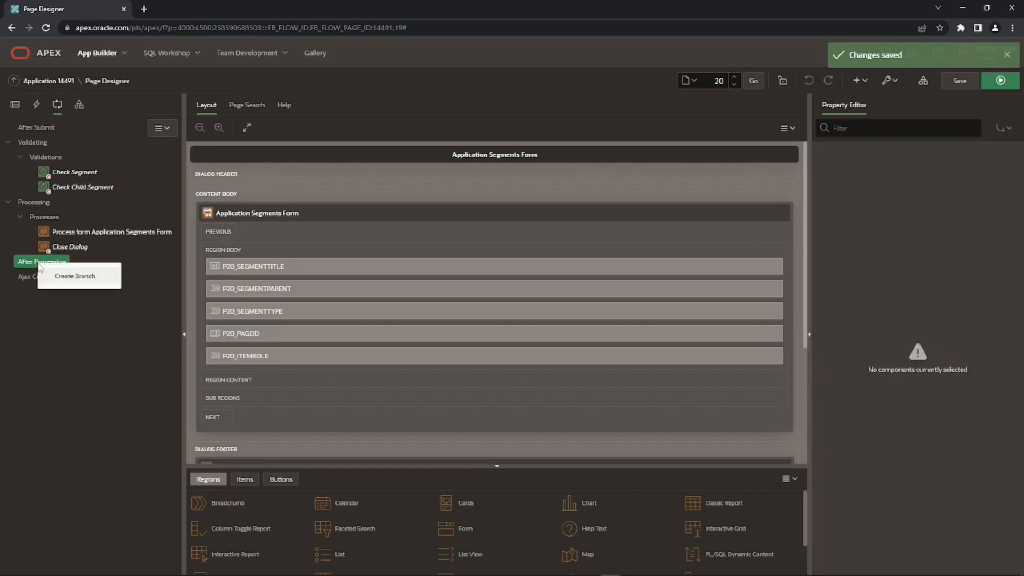
left_click(71, 281)
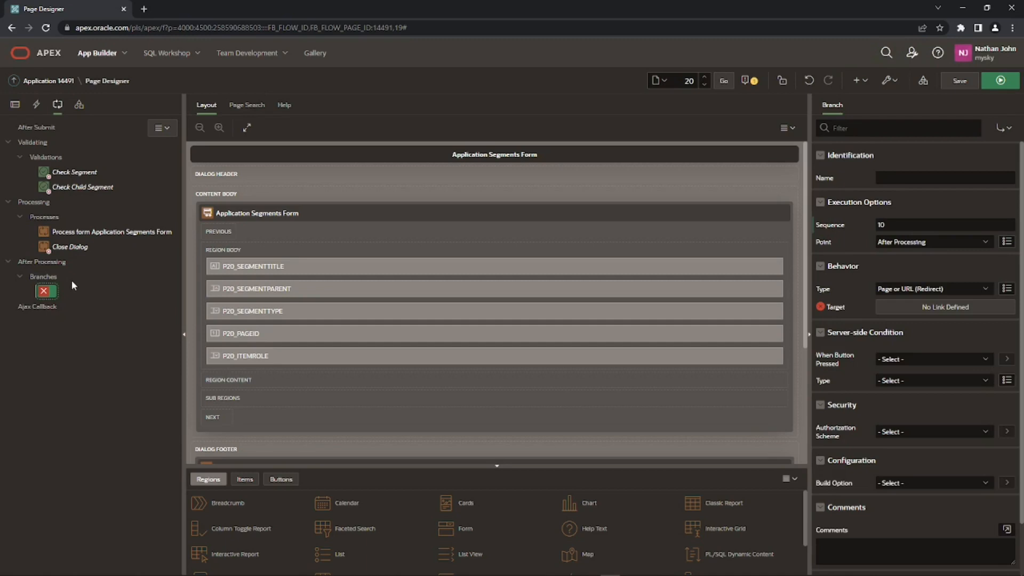
left_click(963, 178)
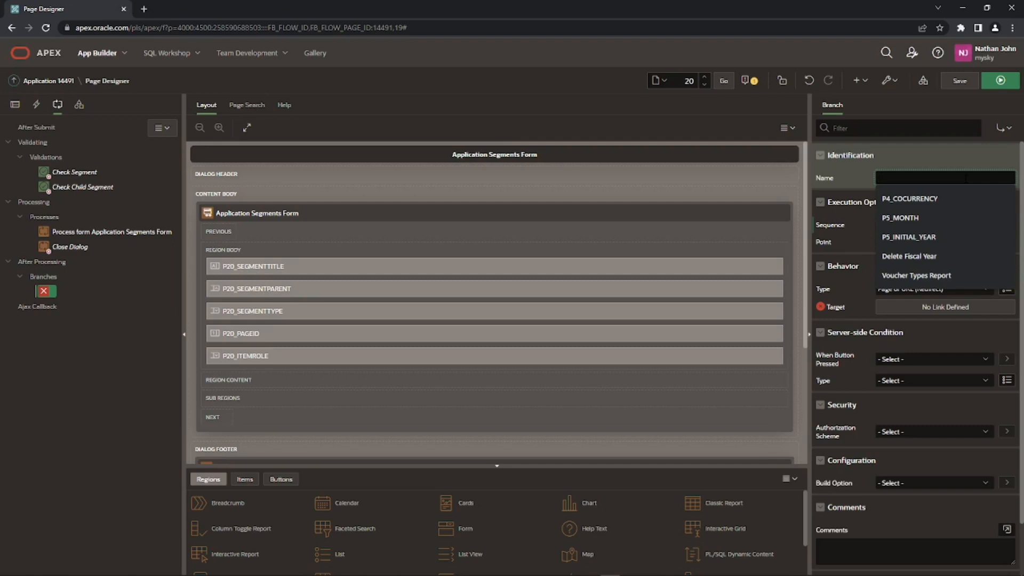
type("Clear")
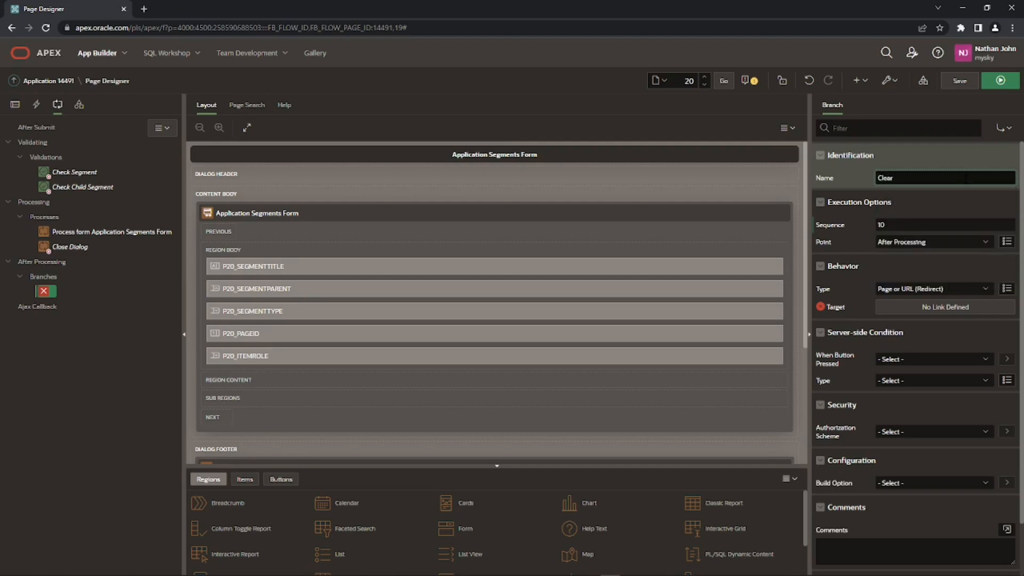
type(" Page 20")
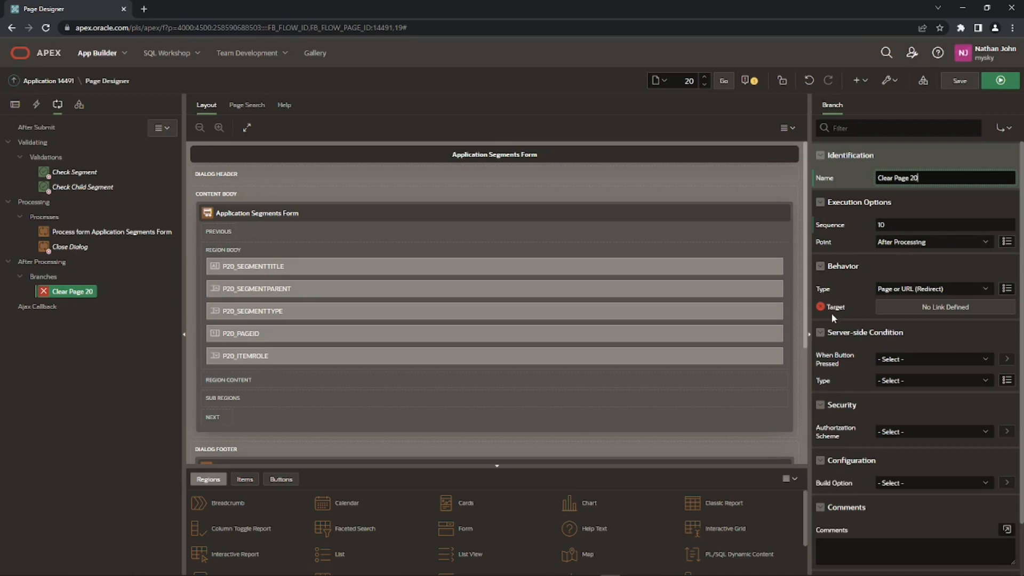
- Set the Clear Page 20 branch's target to page 20 of this application and clear the cache for page 20
left_click(943, 309)
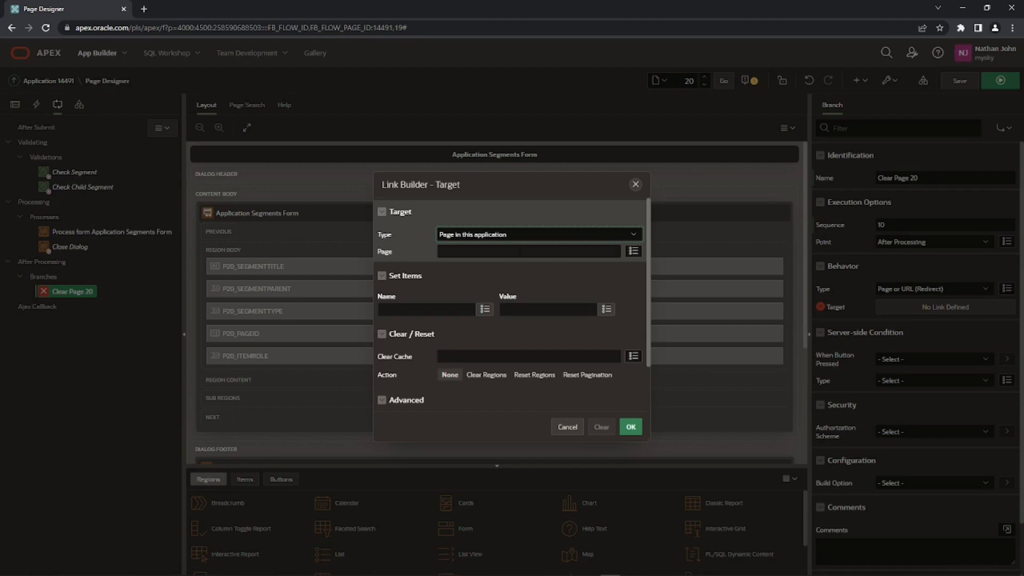
left_click(633, 251)
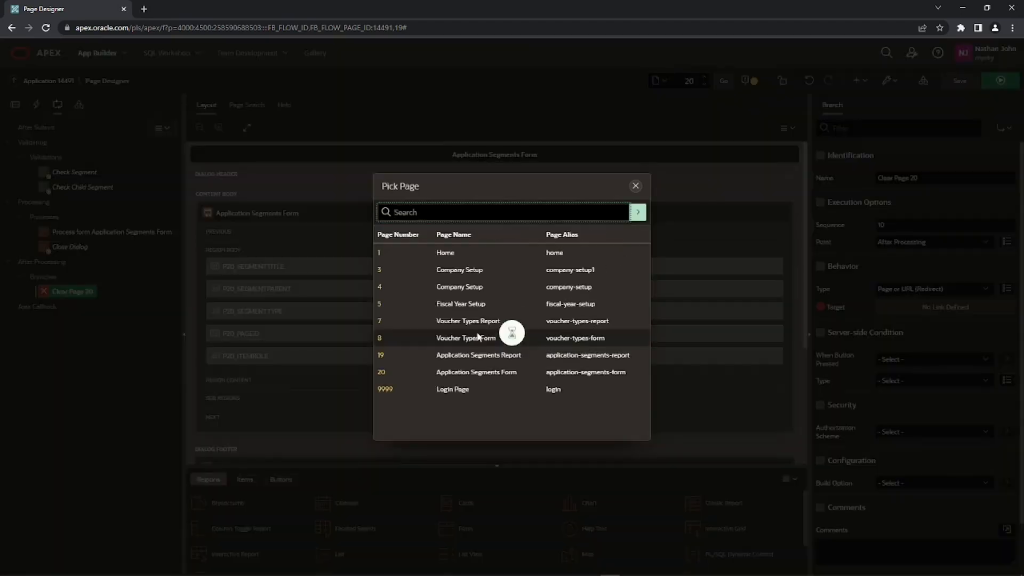
left_click(383, 374)
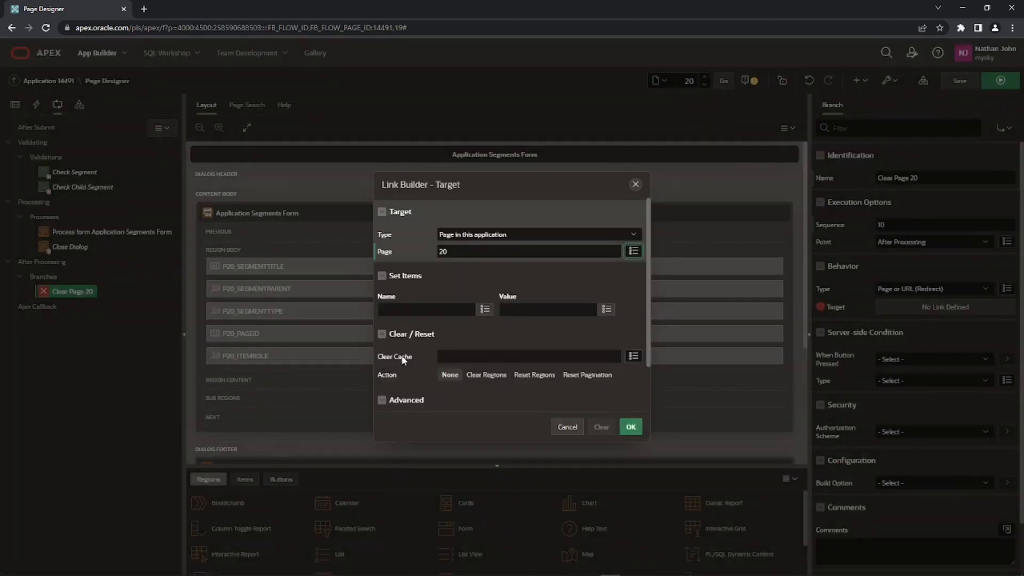
left_click(633, 356)
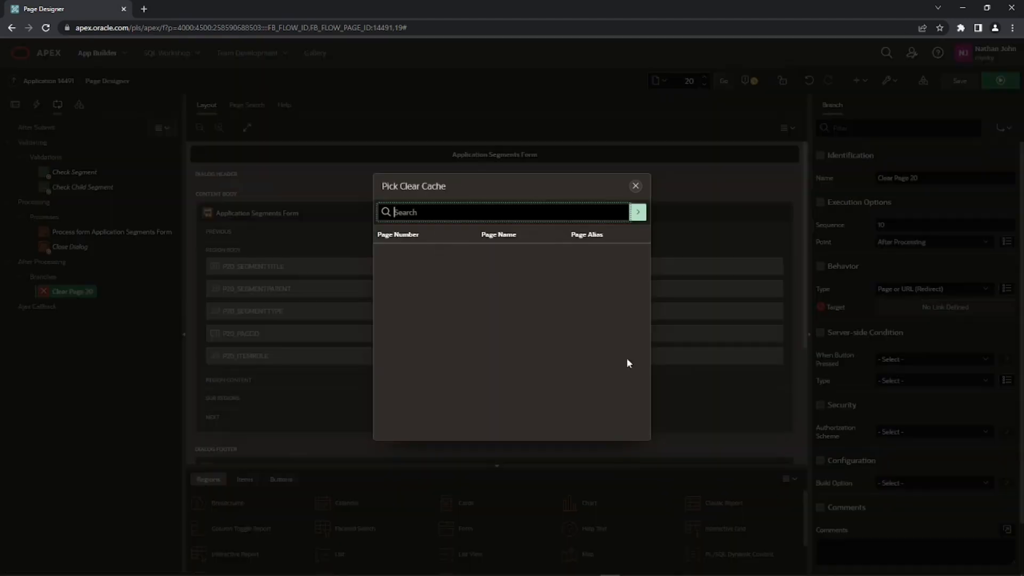
left_click(382, 373)
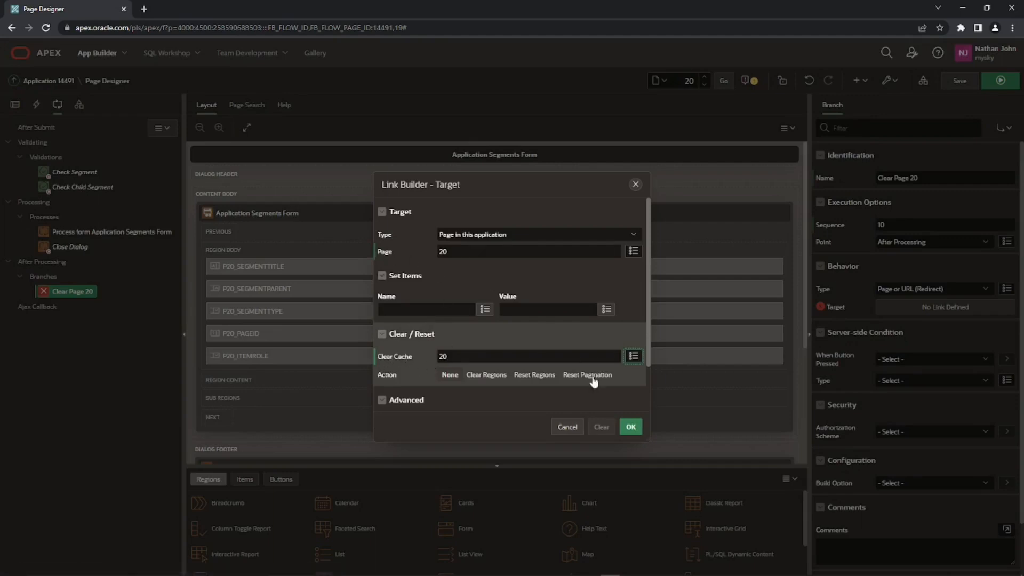
left_click(631, 427)
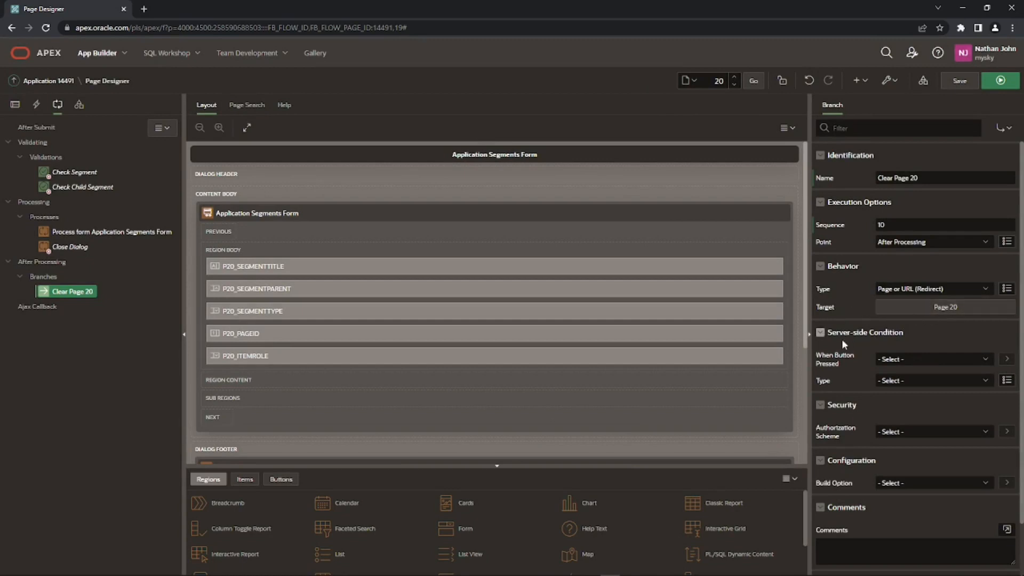
- Make the Clear Page 20 branch run only for the CREATE button and save the page
left_click(879, 359)
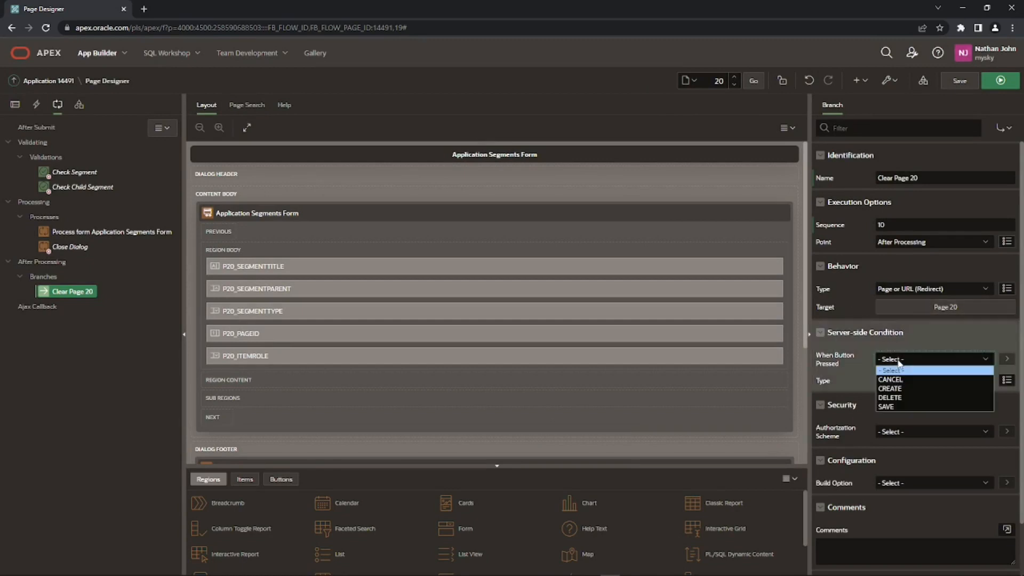
left_click(894, 394)
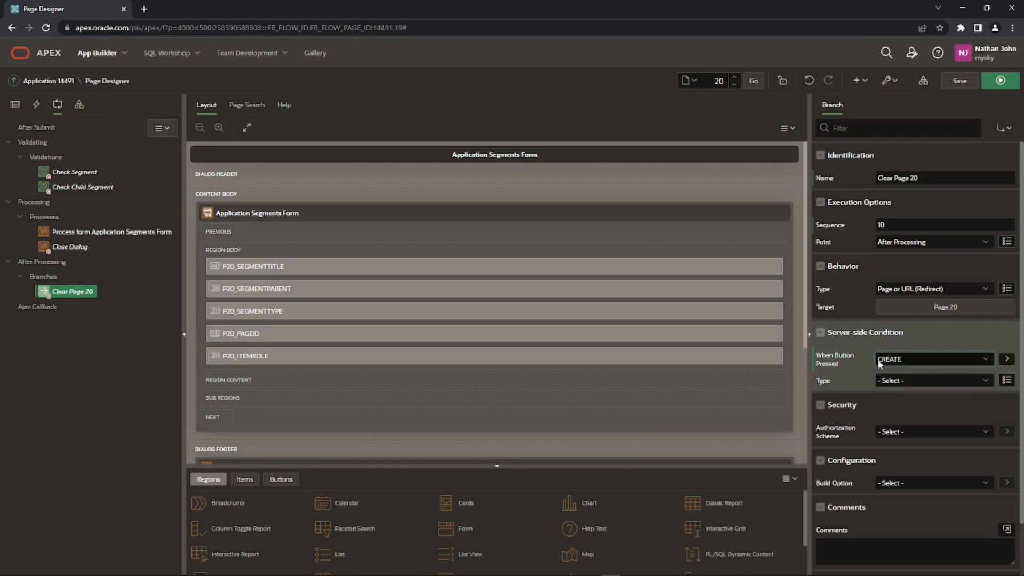
left_click(962, 80)
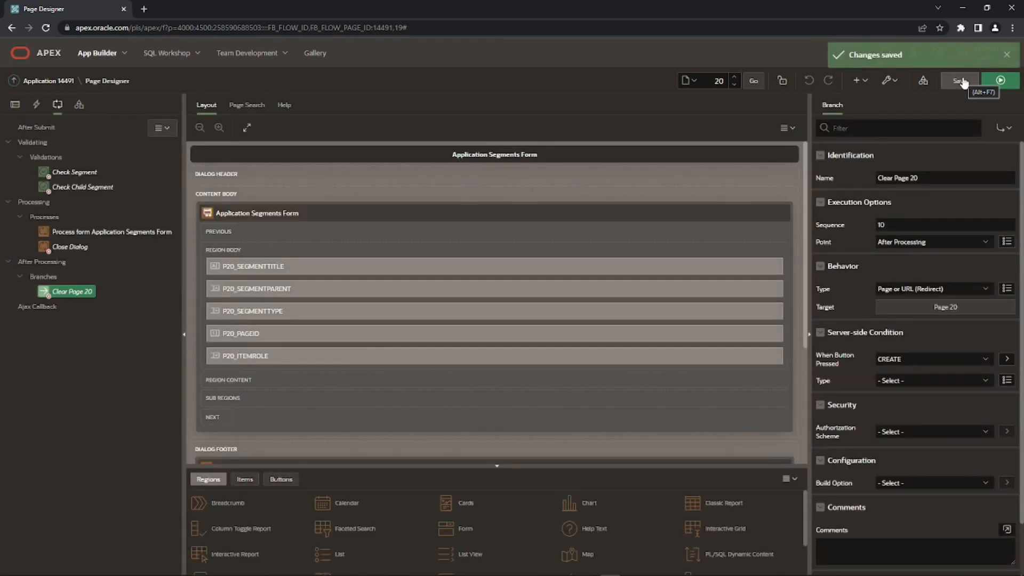
left_click(957, 81)
- Change the Close Dialog process's server-side condition value to SAVE,DELETE and save the page
left_click(64, 248)
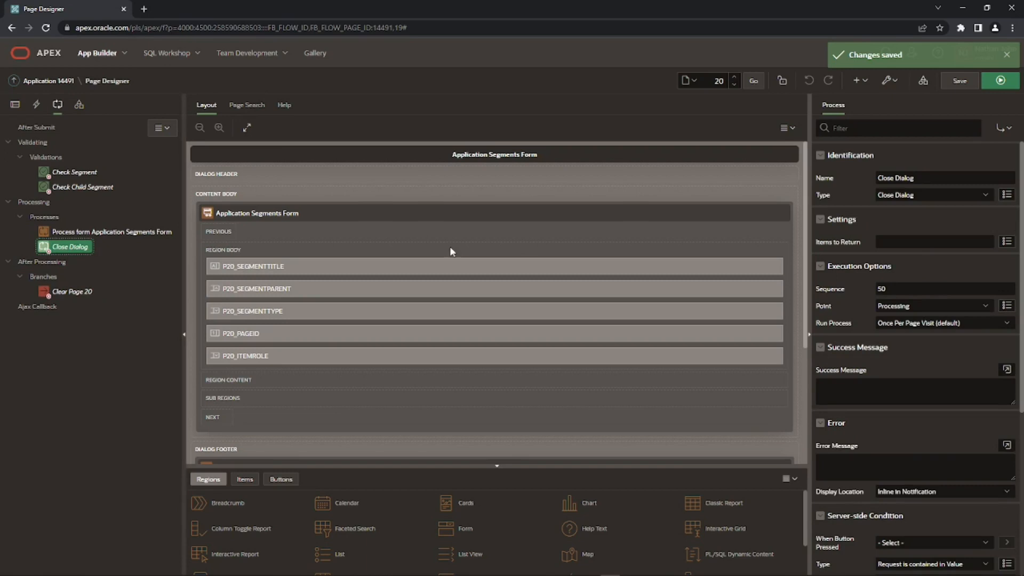
scroll(880, 264, "down", 4)
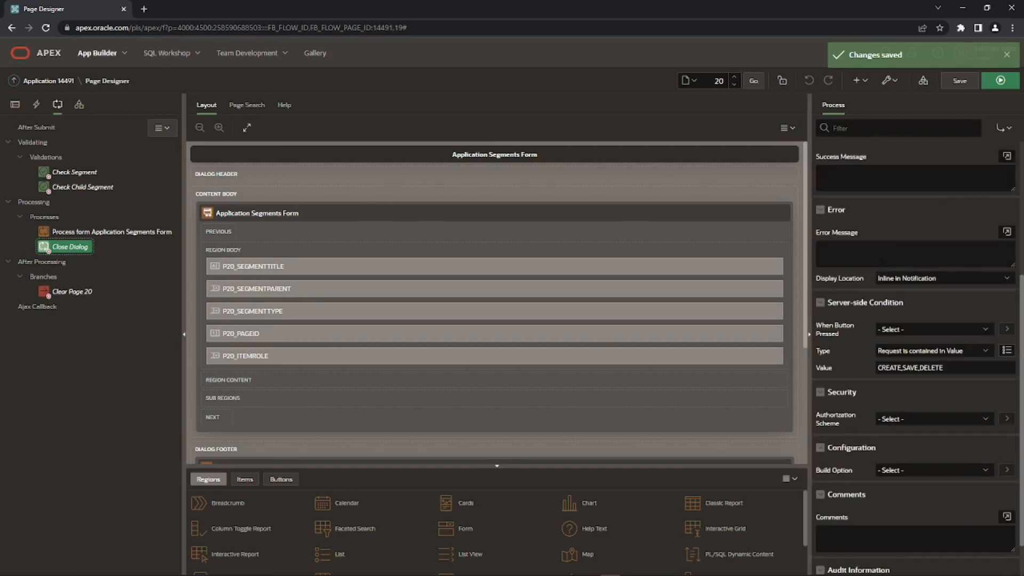
scroll(880, 264, "down", 1)
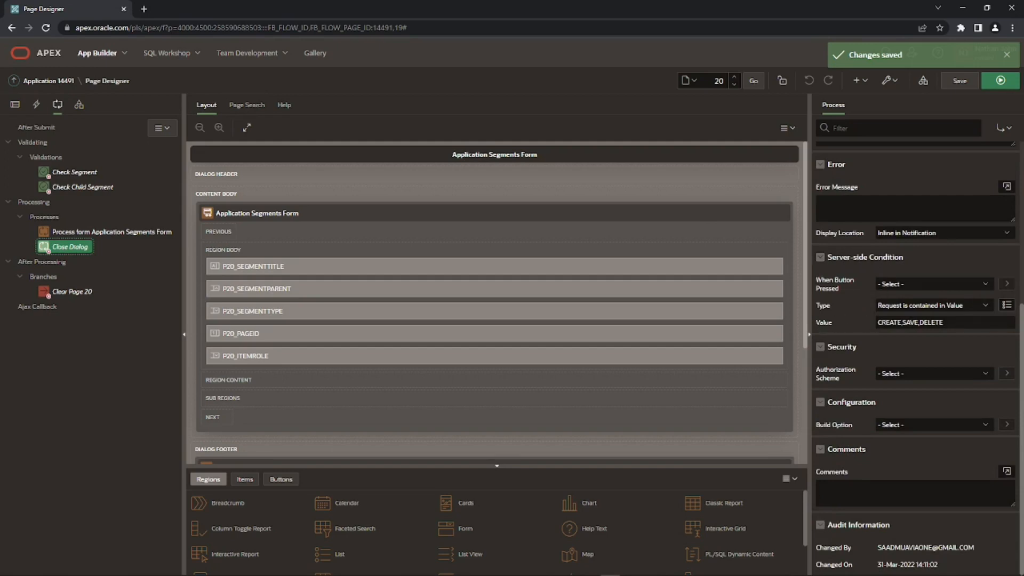
left_click(901, 322)
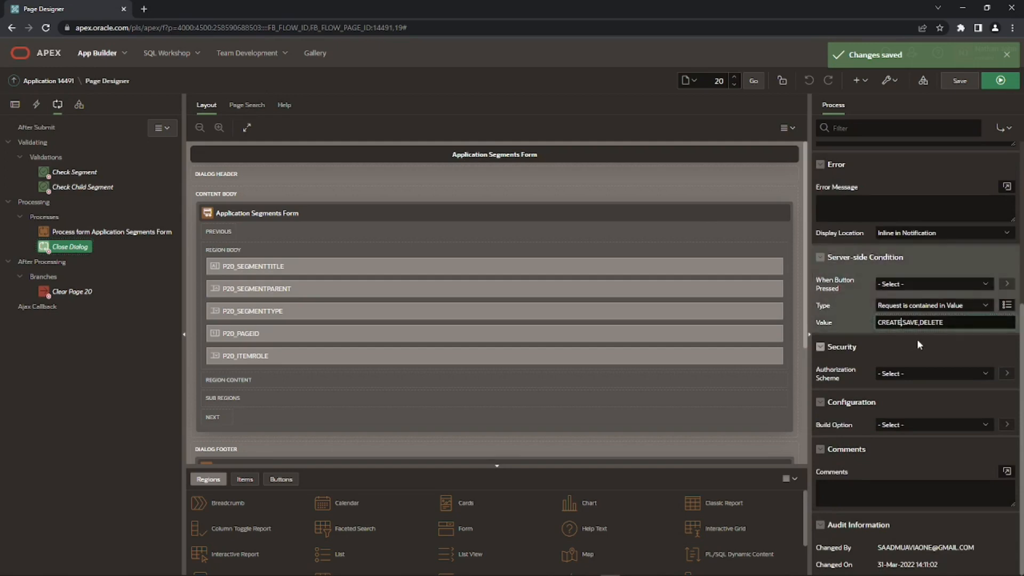
key("BackSpace")
key("BackSpace")
key("Delete")
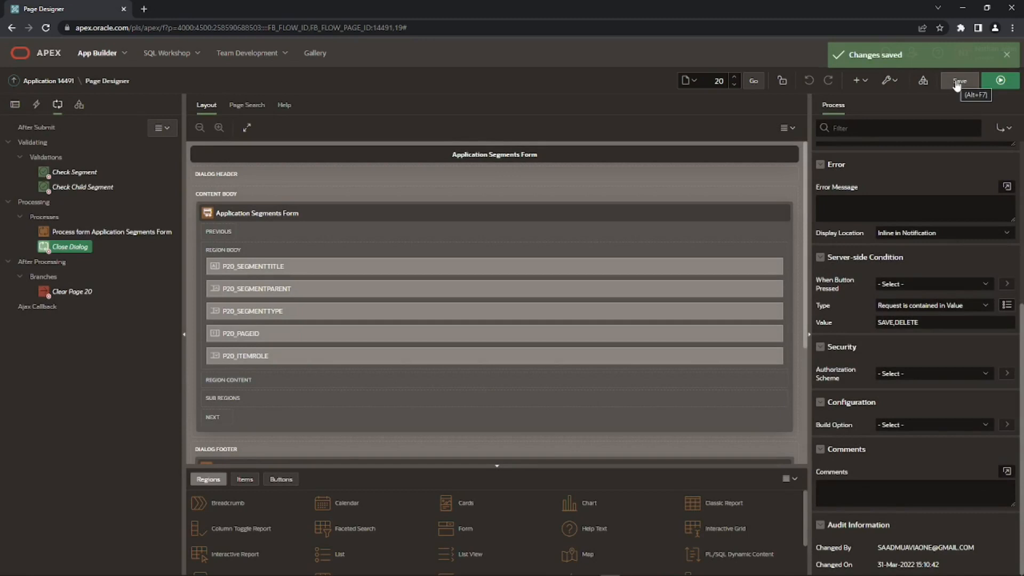
key("alt")
- Run the Application Segments Report on page 19, sign in, and check the Application Segments entry in the navigation menu
left_click(734, 84)
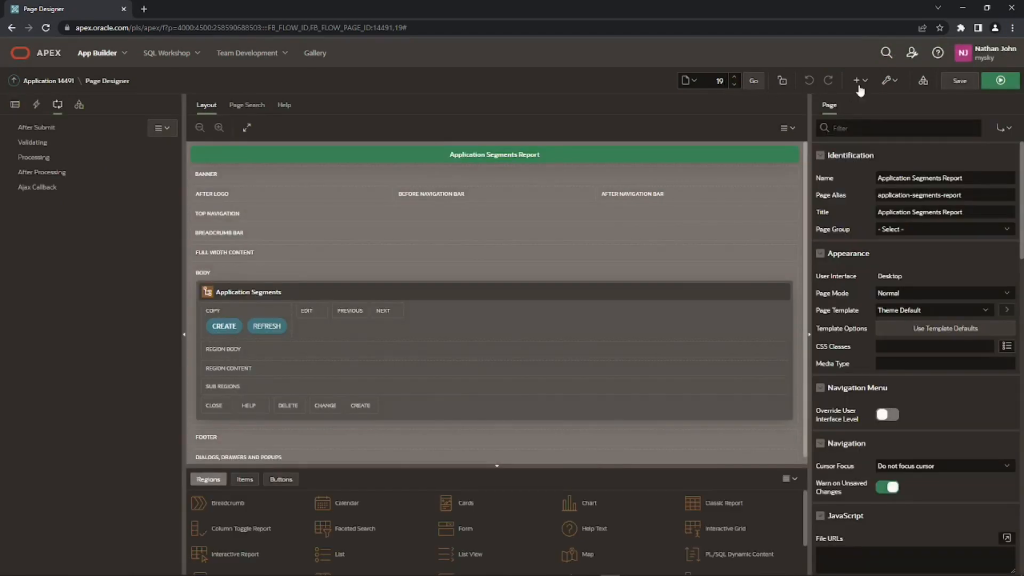
left_click(1003, 80)
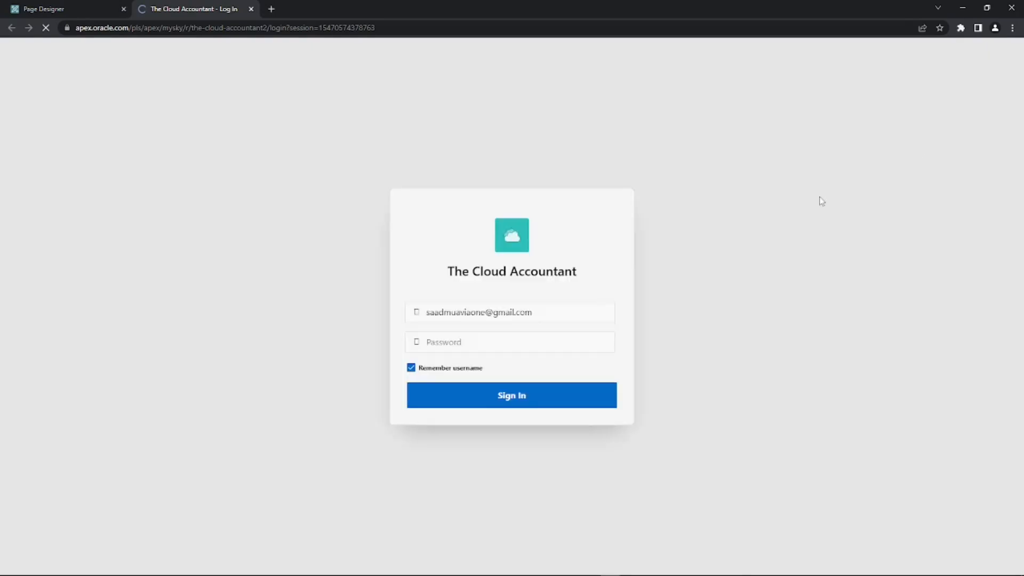
left_click(516, 395)
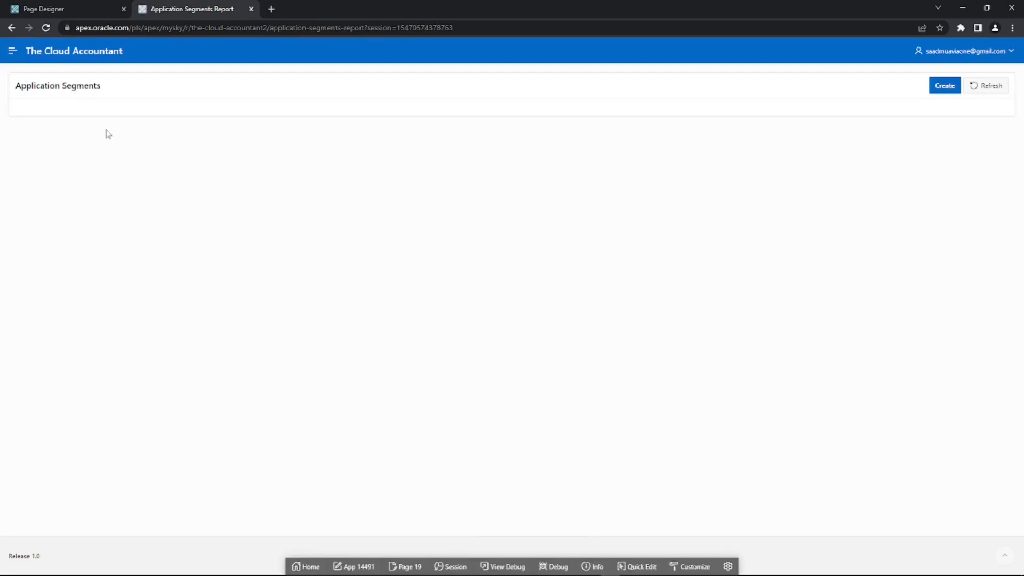
left_click(11, 51)
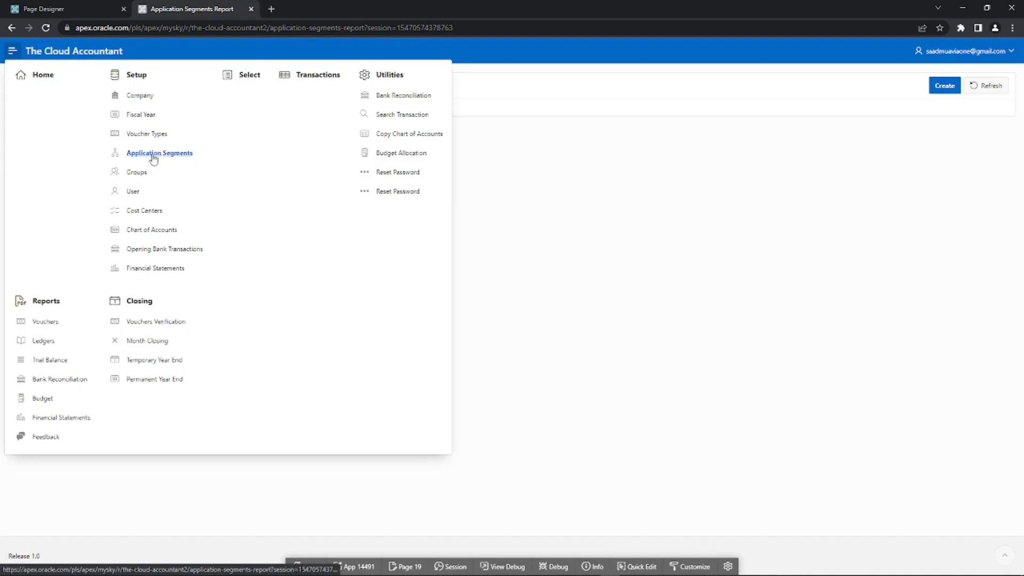
left_click(569, 162)
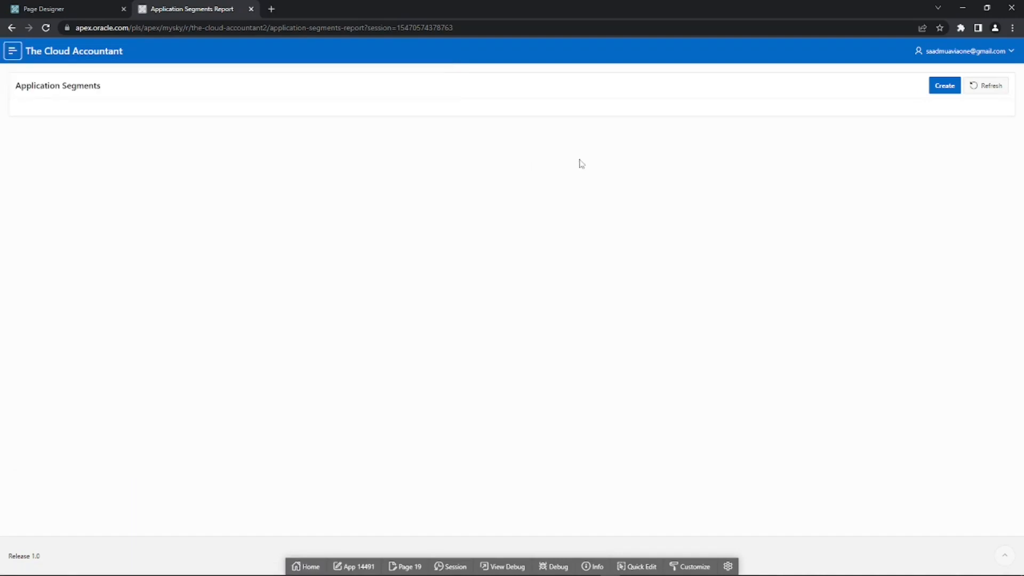
- Create a segment titled The Cloud Accountant with segment type App, keeping the default parent 0
left_click(946, 87)
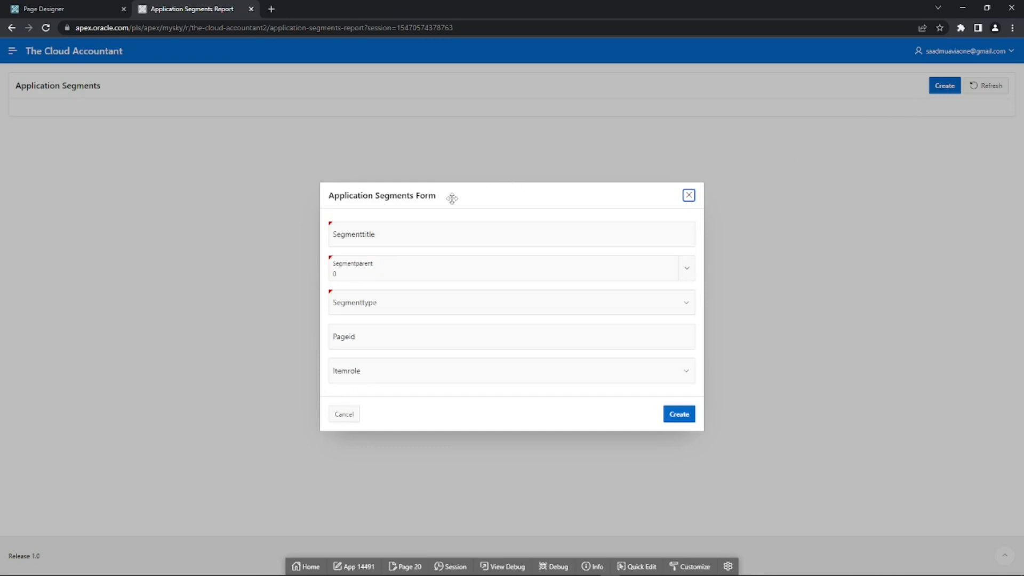
left_click(417, 235)
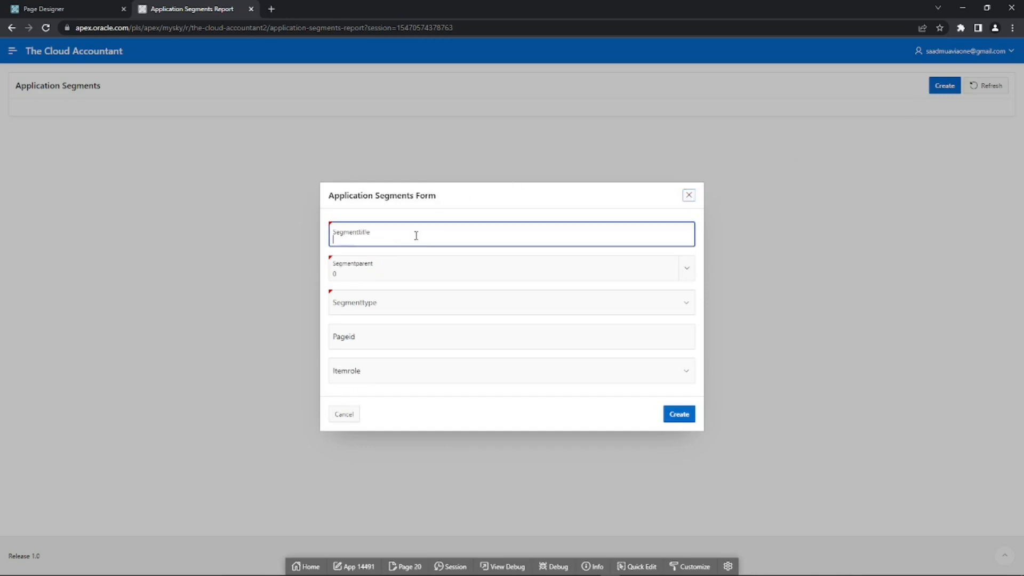
type("The Cloud Accou")
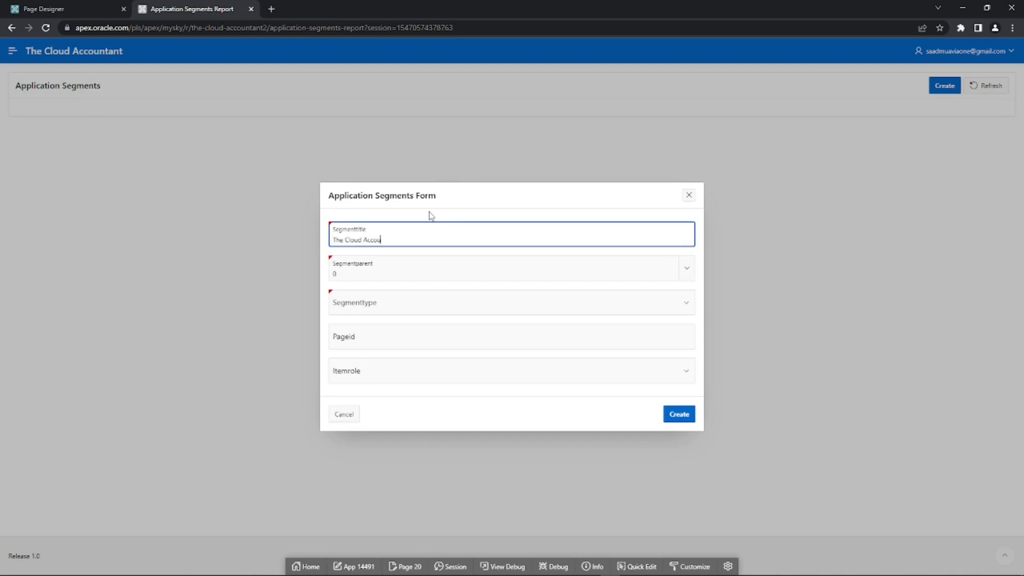
type("ntant")
left_click(394, 306)
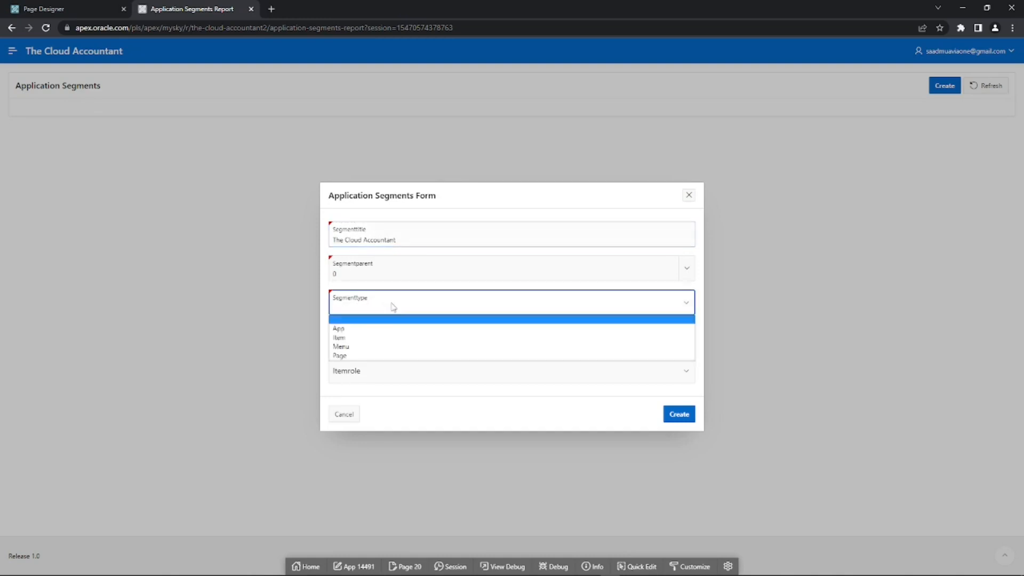
left_click(344, 329)
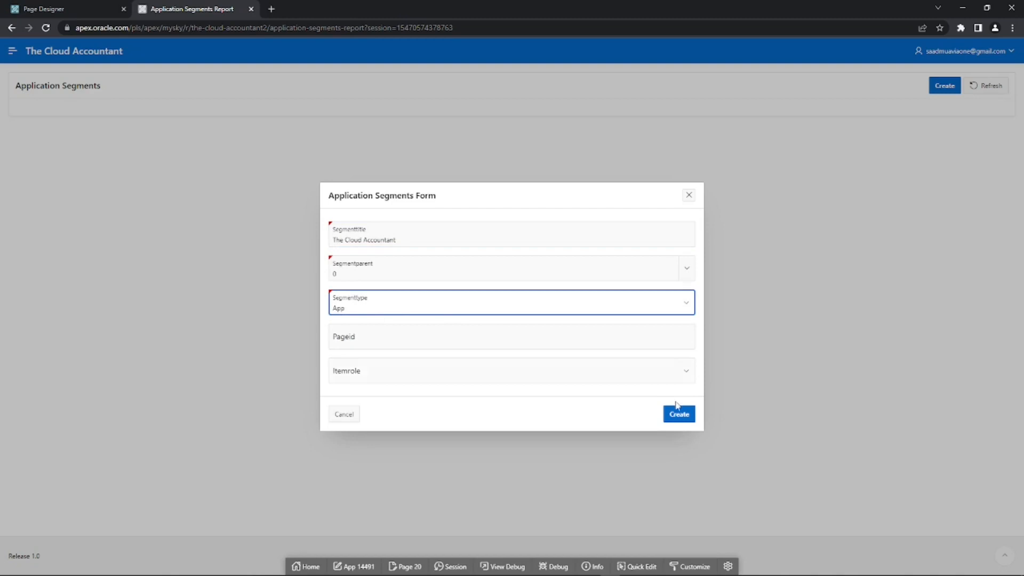
left_click(680, 418)
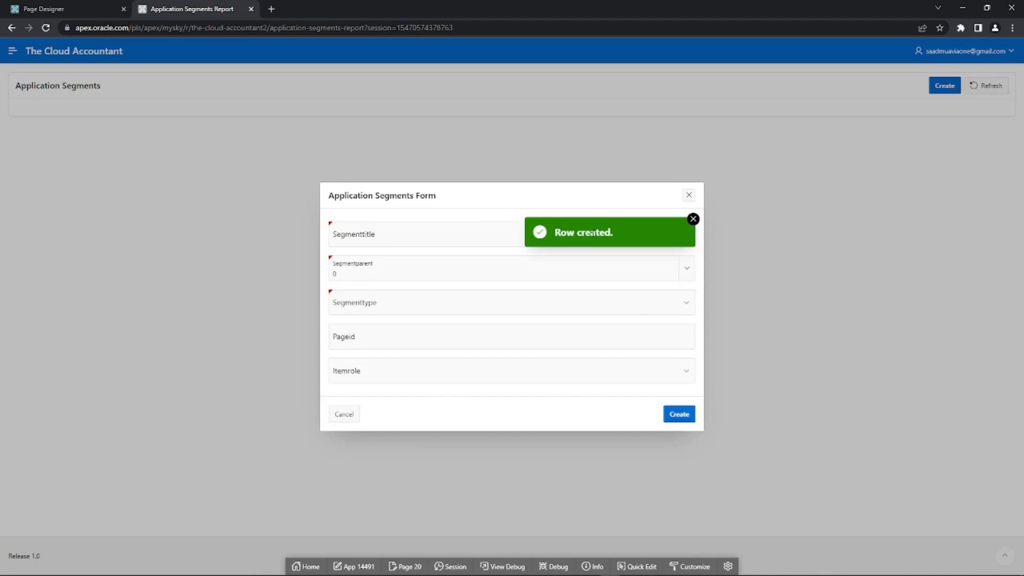
- Create a segment titled Home Menu with parent The Cloud Accountant (App) and segment type Menu
left_click(414, 234)
type("Home Menu")
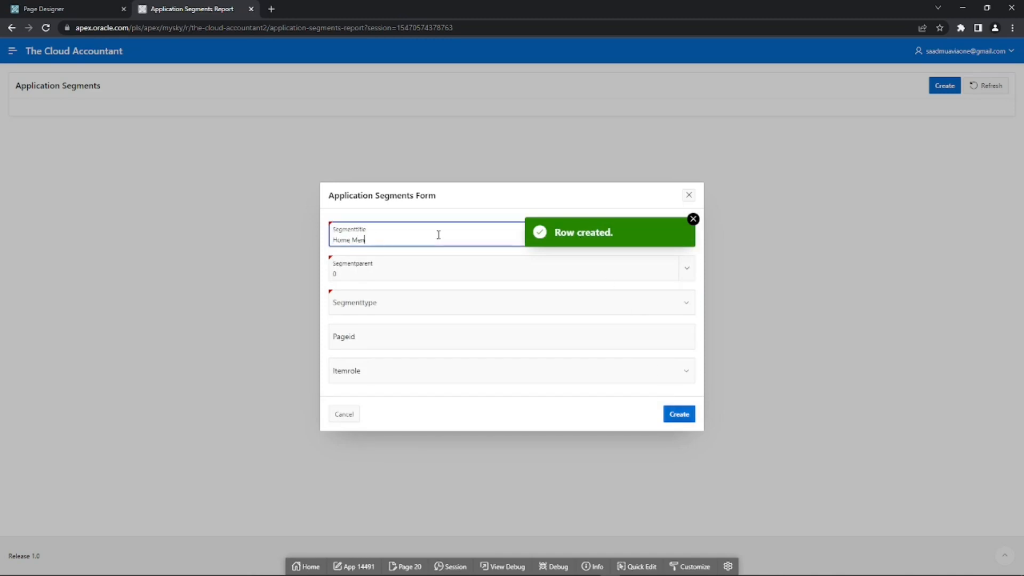
left_click(439, 272)
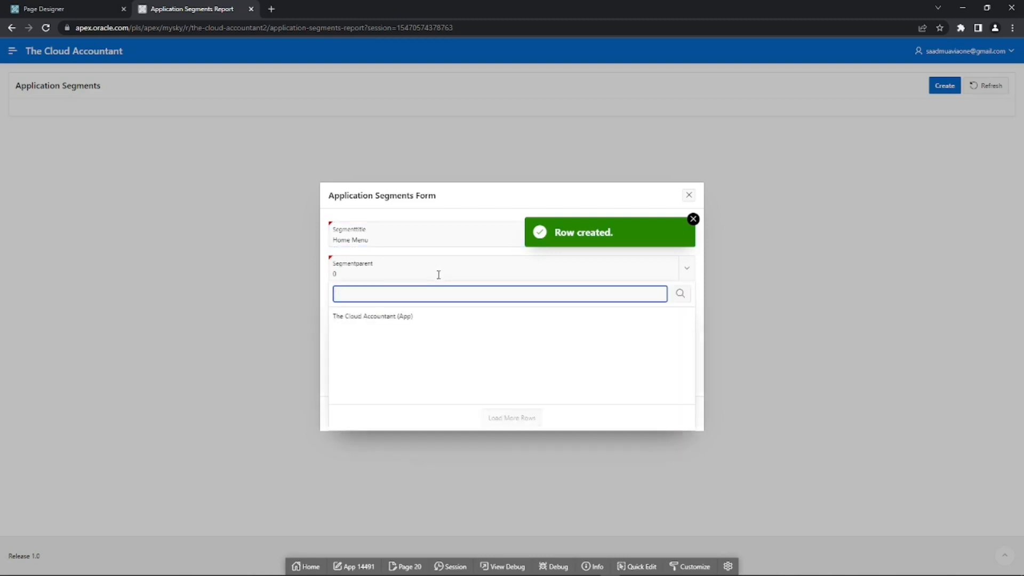
left_click(376, 319)
left_click(424, 311)
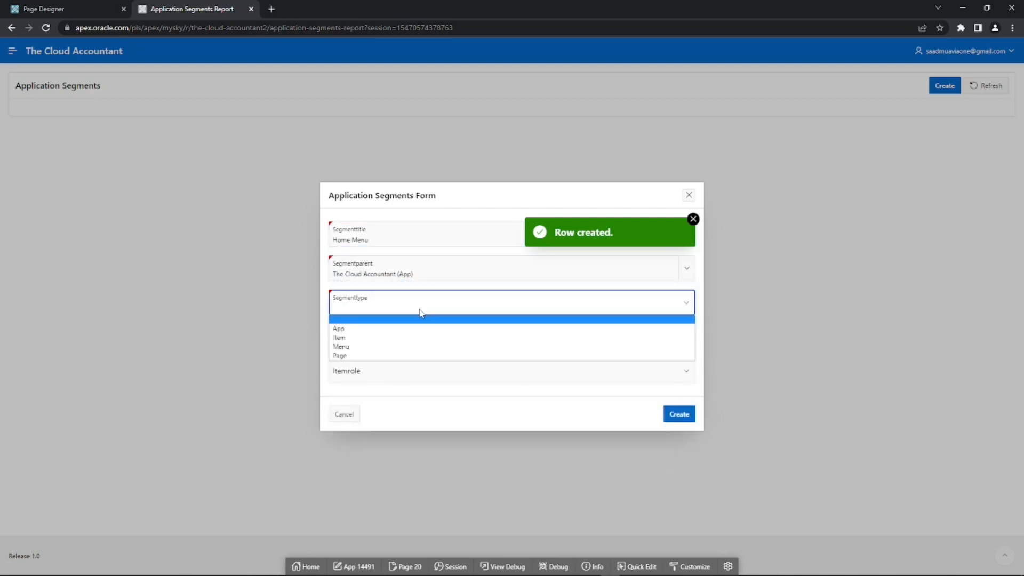
left_click(411, 346)
left_click(681, 413)
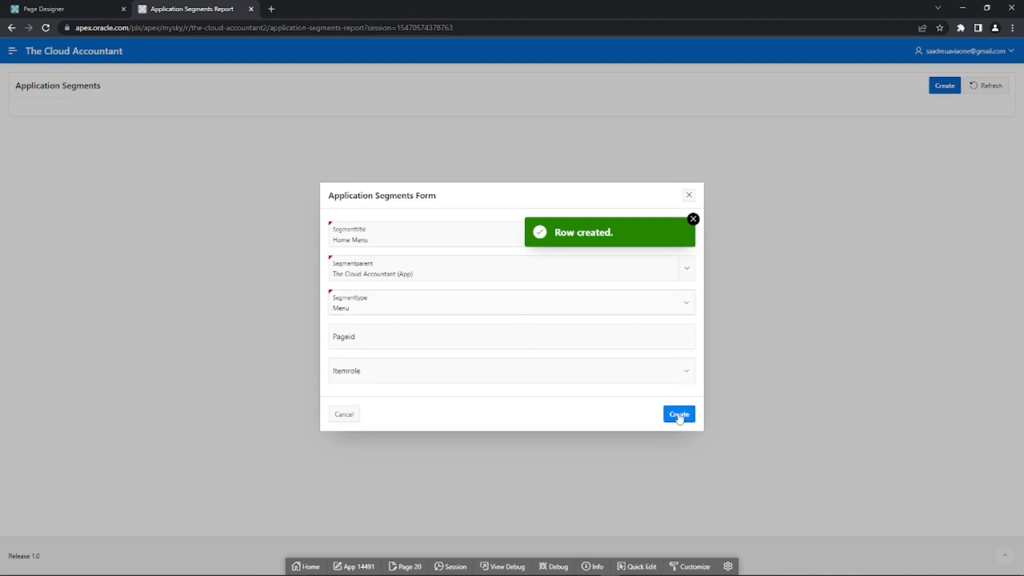
- Create a segment titled Home with parent Home Menu (Menu), segment type Page and page ID 1
left_click(463, 235)
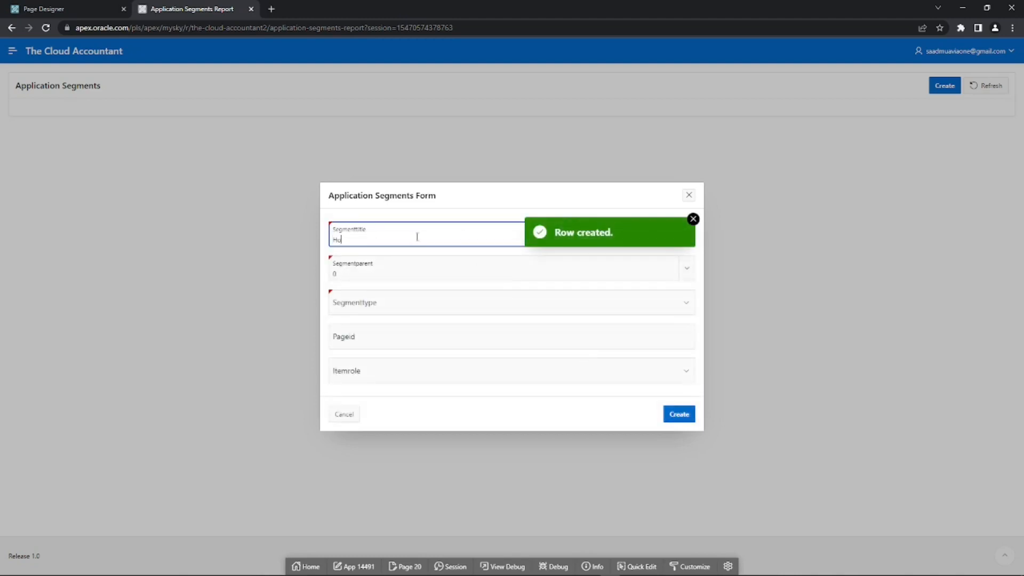
left_click(420, 270)
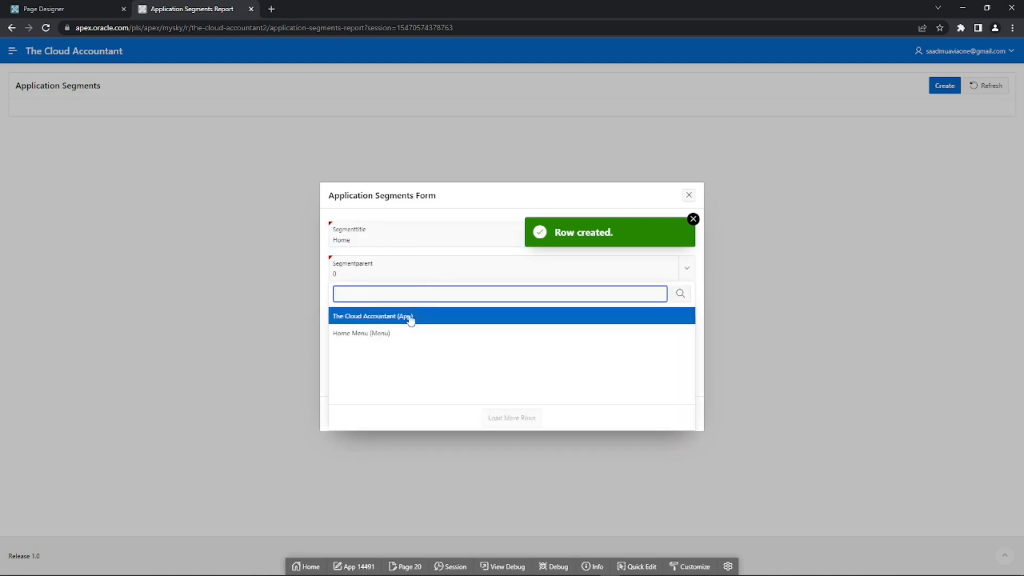
left_click(359, 336)
left_click(407, 299)
left_click(340, 360)
left_click(383, 342)
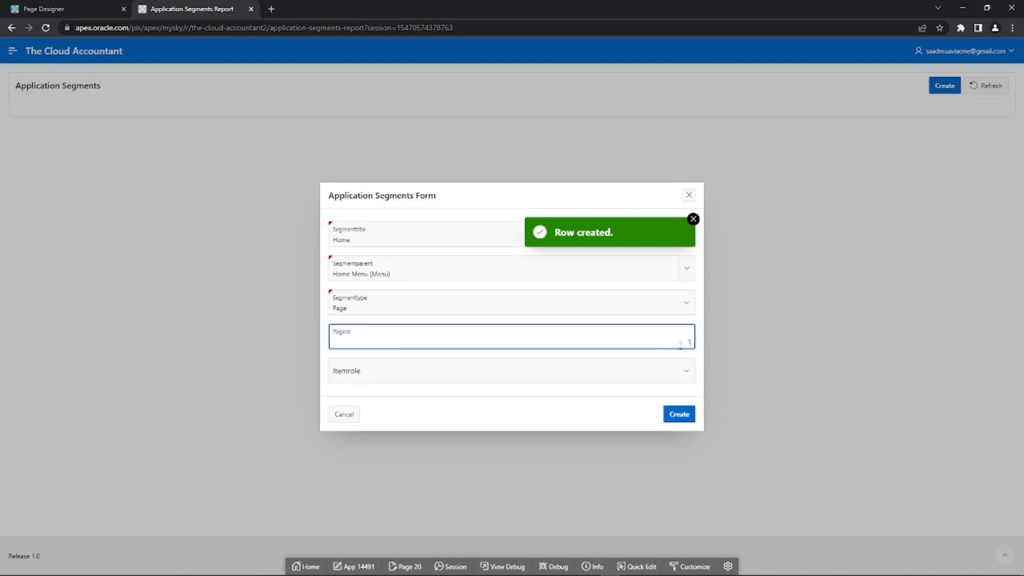
left_click(679, 415)
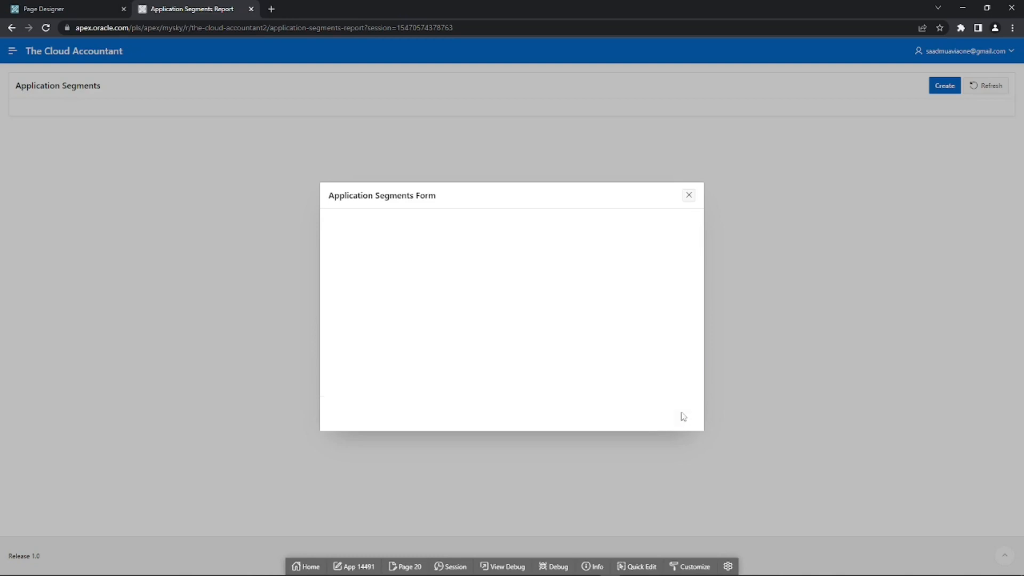
- Create a segment titled Select Menu with parent The Cloud Accountant (App) and segment type Menu
left_click(399, 237)
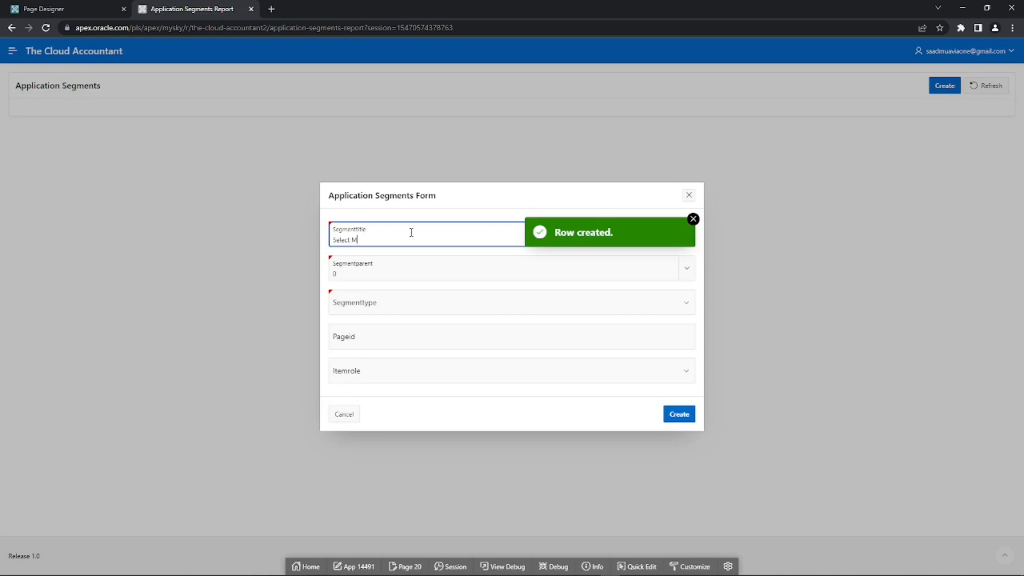
left_click(418, 270)
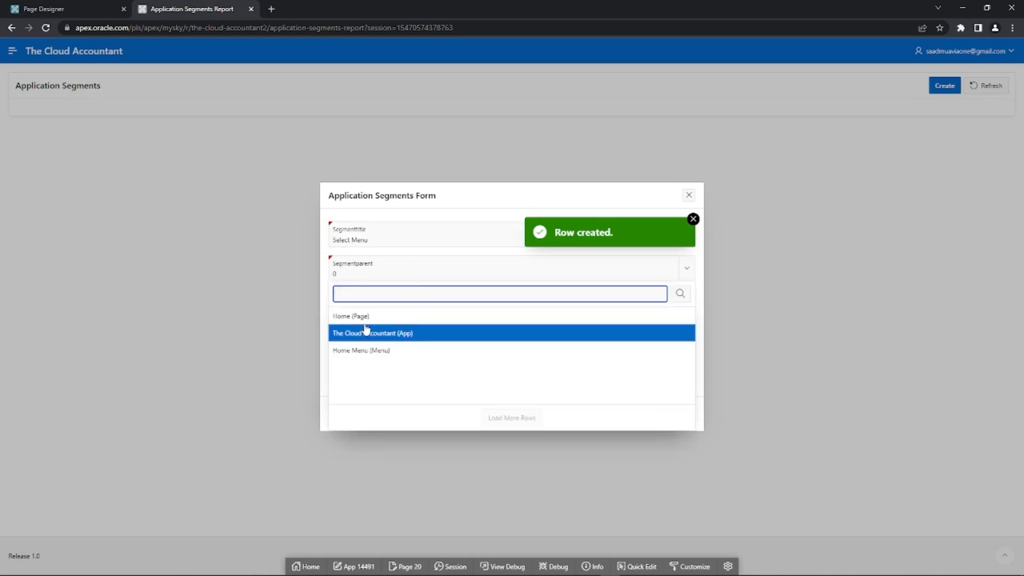
left_click(381, 335)
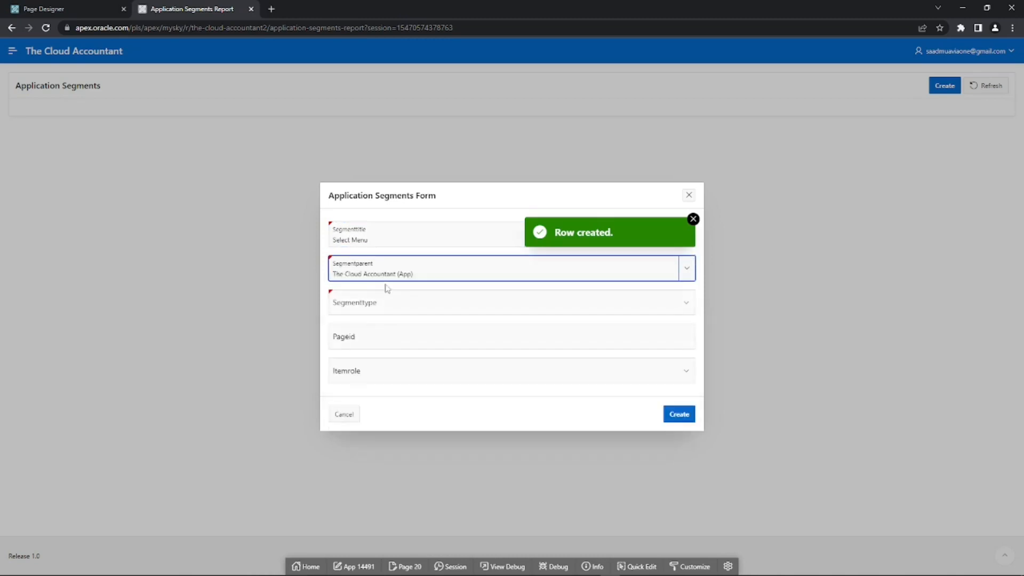
left_click(353, 315)
left_click(367, 347)
left_click(677, 421)
- Create a segment titled Select(Company/Year/Month) with parent Select Menu (Menu), segment type Page and page ID 30
left_click(402, 236)
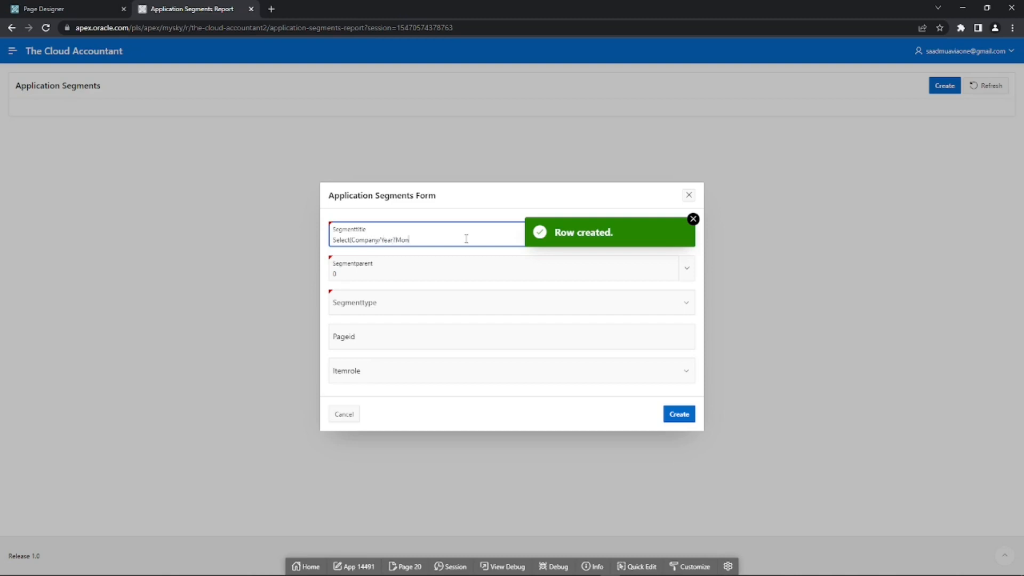
key("Left")
key("Left")
key("Left")
key("BackSpace")
type("/")
key("Right")
key("Right")
left_click(412, 266)
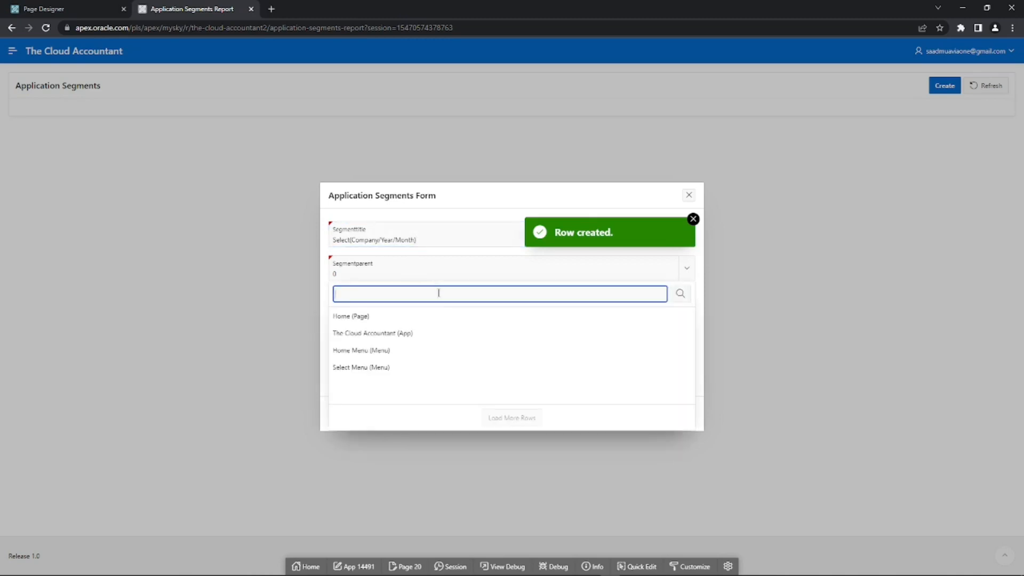
left_click(361, 367)
left_click(426, 309)
left_click(342, 355)
left_click(393, 340)
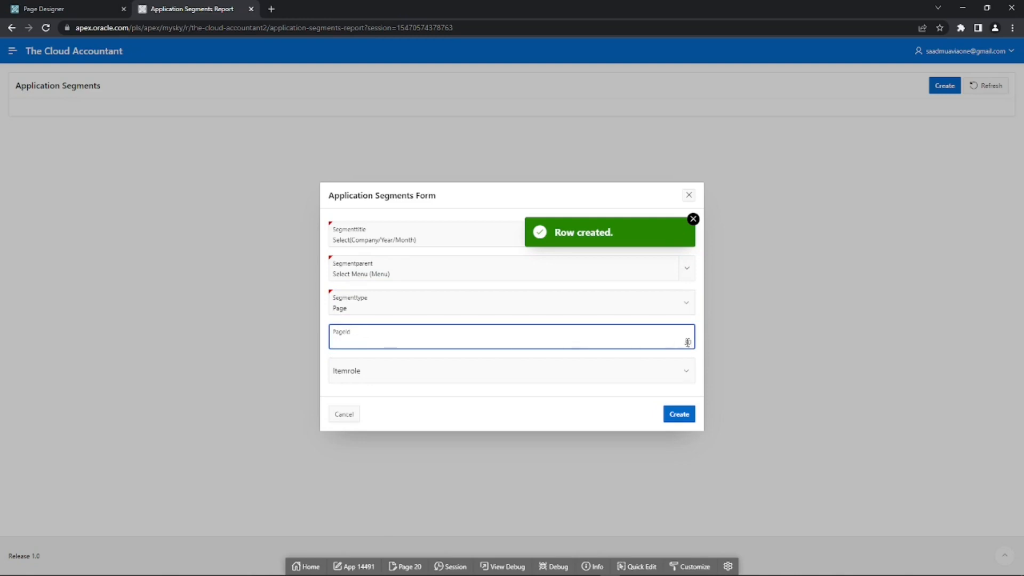
left_click(680, 417)
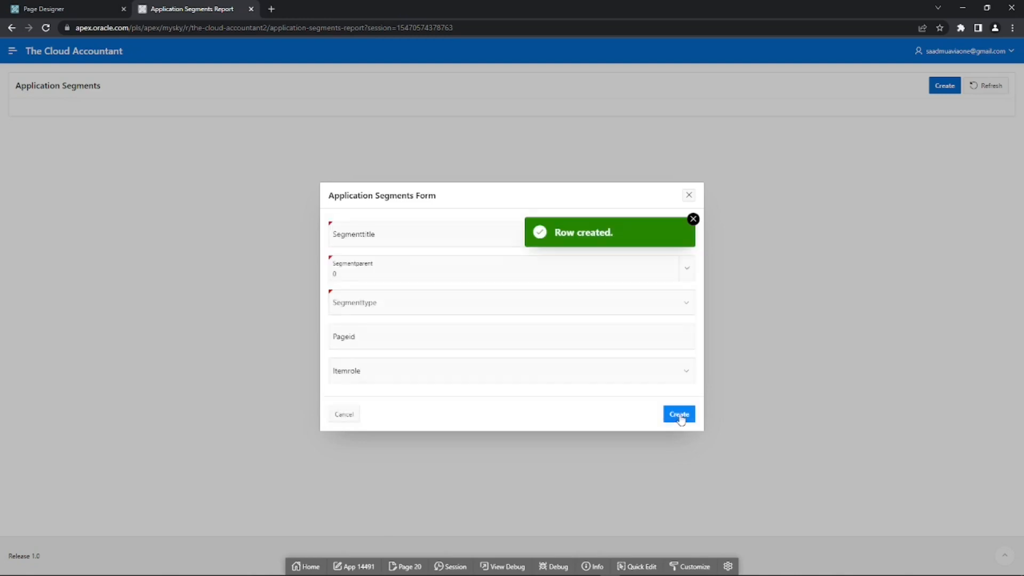
- Create a segment titled Switch Company with parent Select(Company/Year/Month) (Page), segment type Item, page ID 30 and item role Modify
left_click(409, 236)
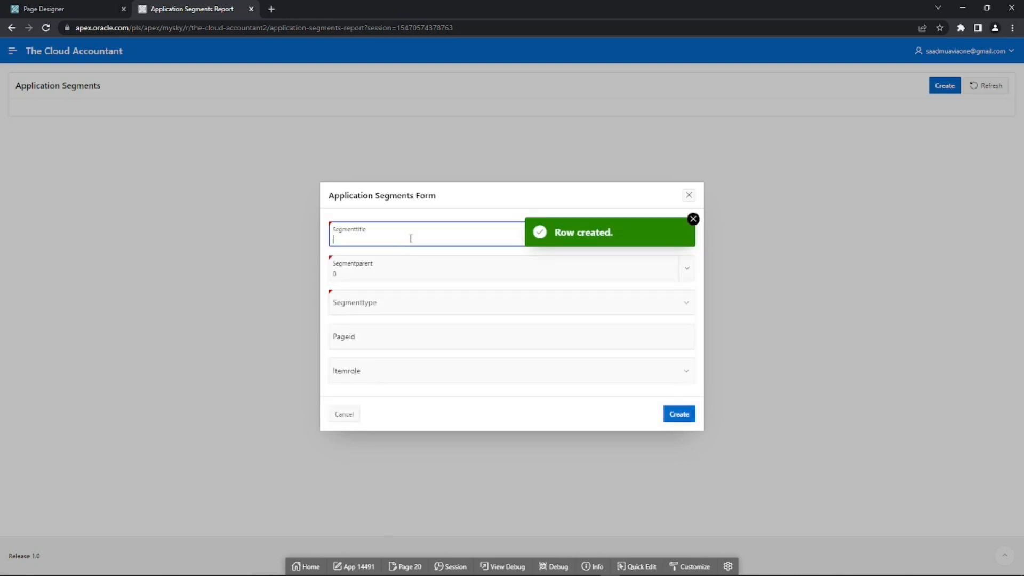
key("BackSpace")
type("Switch Company")
left_click(443, 270)
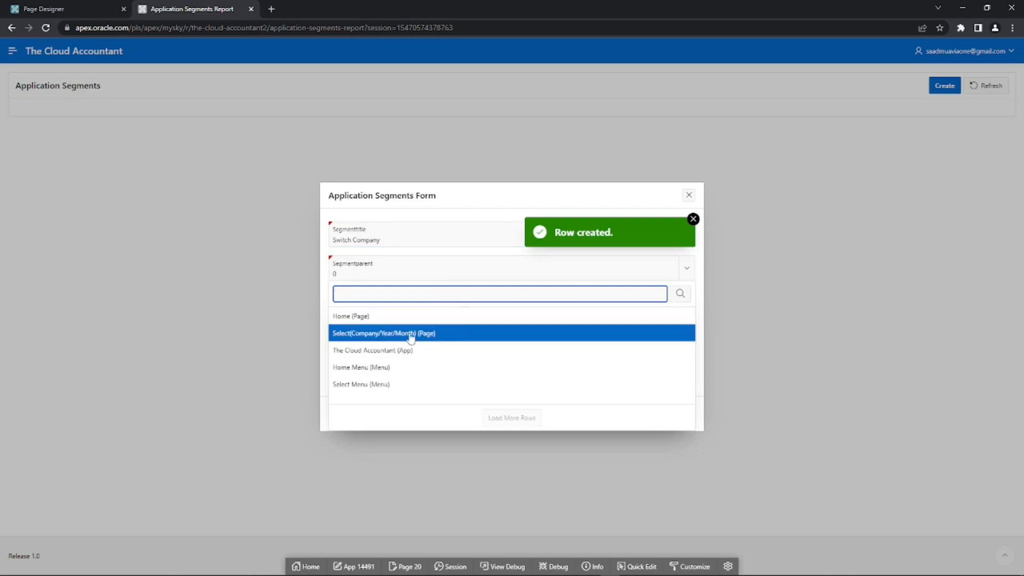
left_click(396, 335)
left_click(427, 305)
left_click(363, 341)
left_click(380, 339)
type("30")
left_click(395, 380)
left_click(372, 413)
left_click(676, 416)
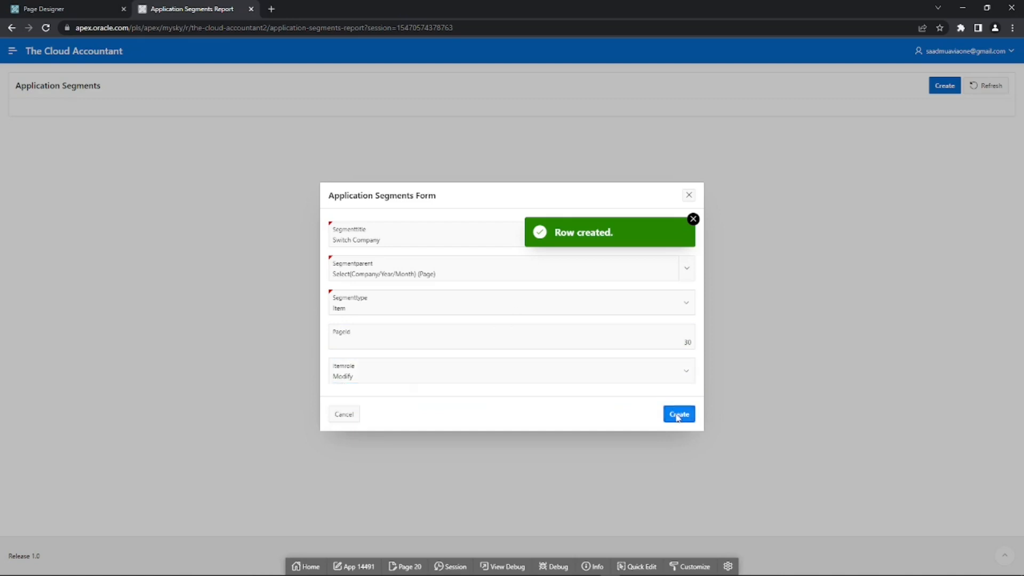
- Create a segment titled Switch Year with parent Select(Company/Year/Month) (Page), segment type Item, page ID 30 and item role Modify
left_click(458, 237)
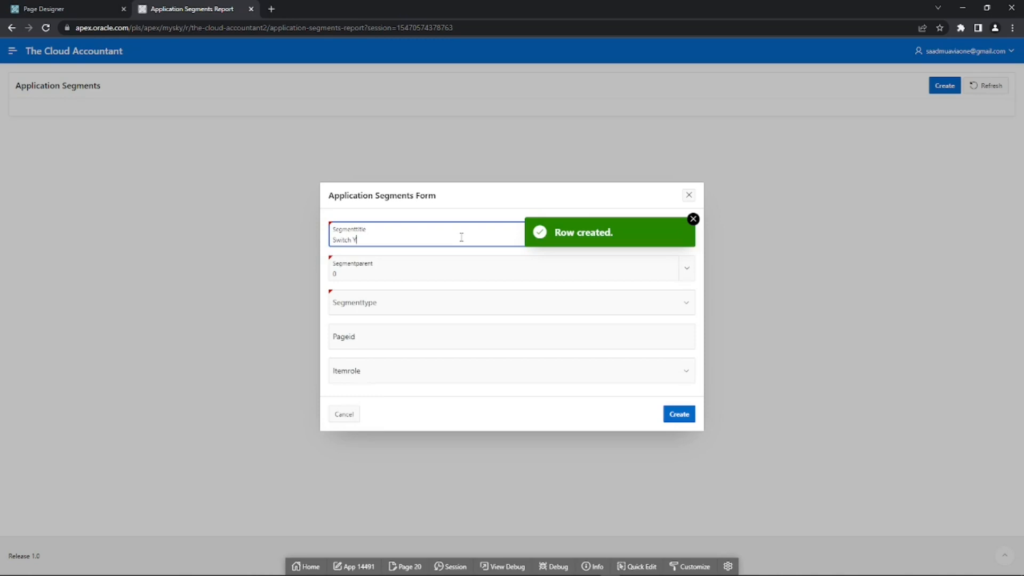
left_click(462, 266)
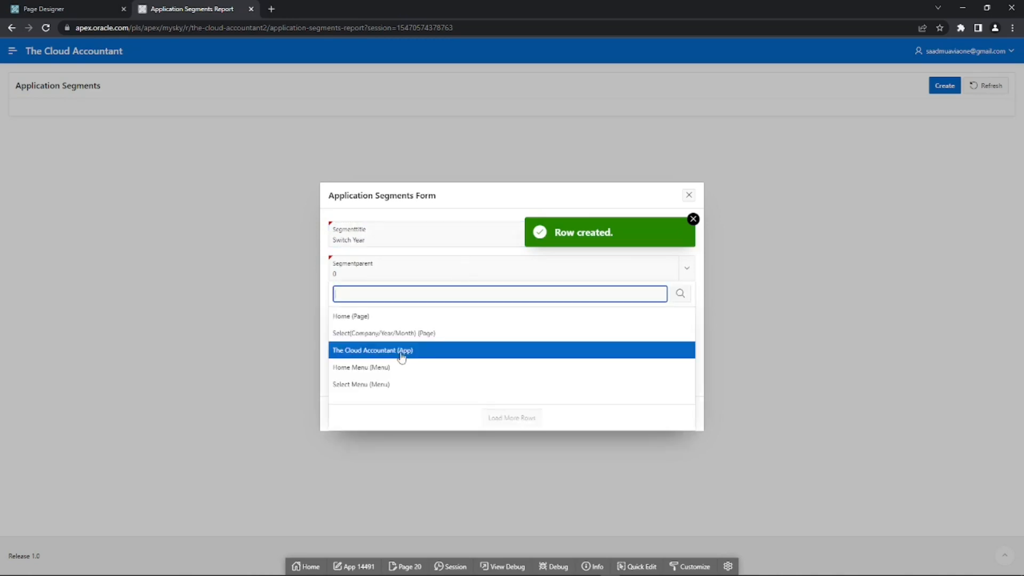
left_click(406, 334)
left_click(412, 314)
left_click(422, 337)
left_click(425, 339)
type("30")
left_click(441, 375)
left_click(382, 405)
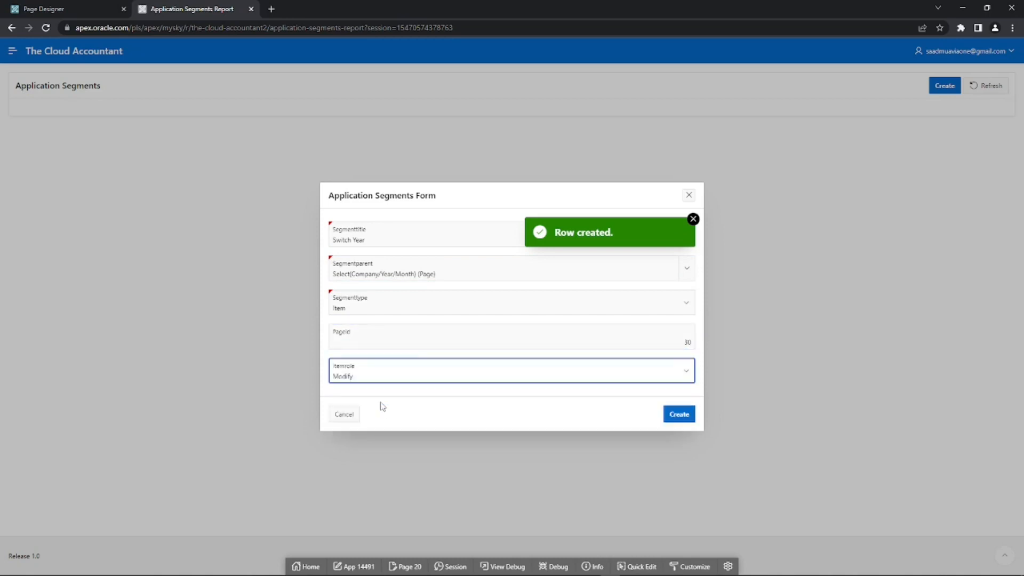
left_click(676, 416)
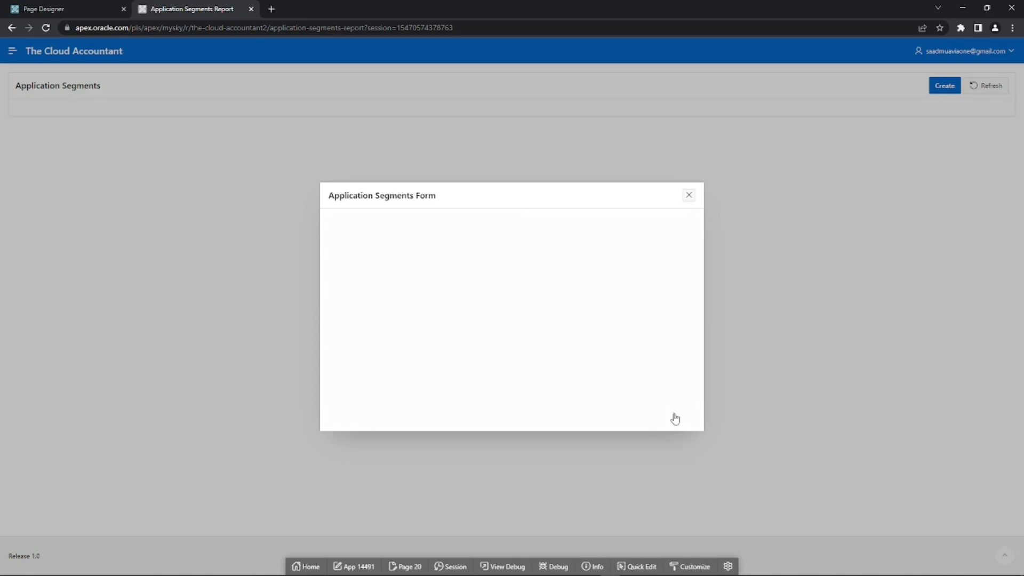
- Create a segment titled Switch Month under Select(Company/Year/Month) (Page) with type Item, page ID 30 and item role Modify, and close the form
left_click(452, 236)
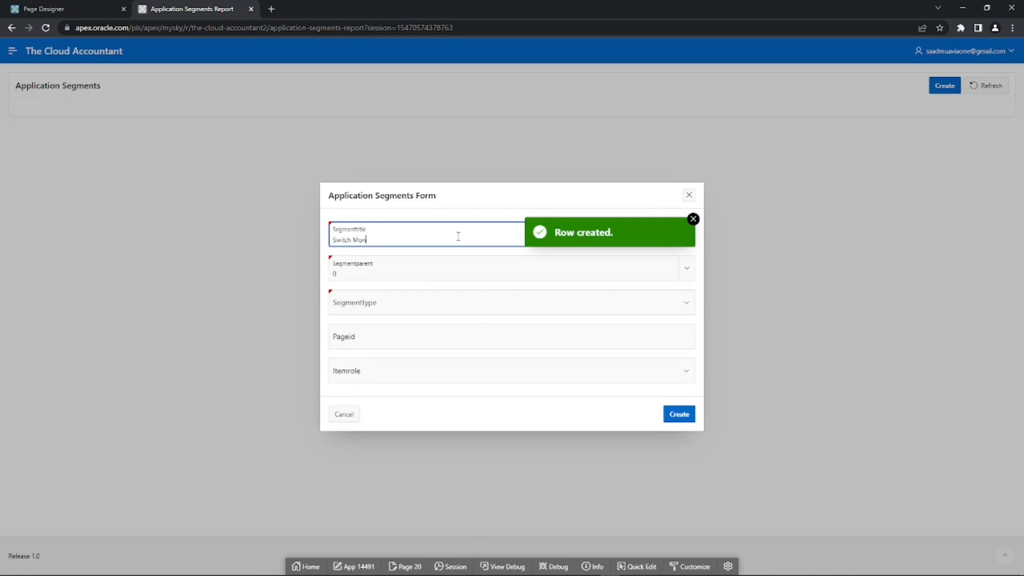
left_click(433, 272)
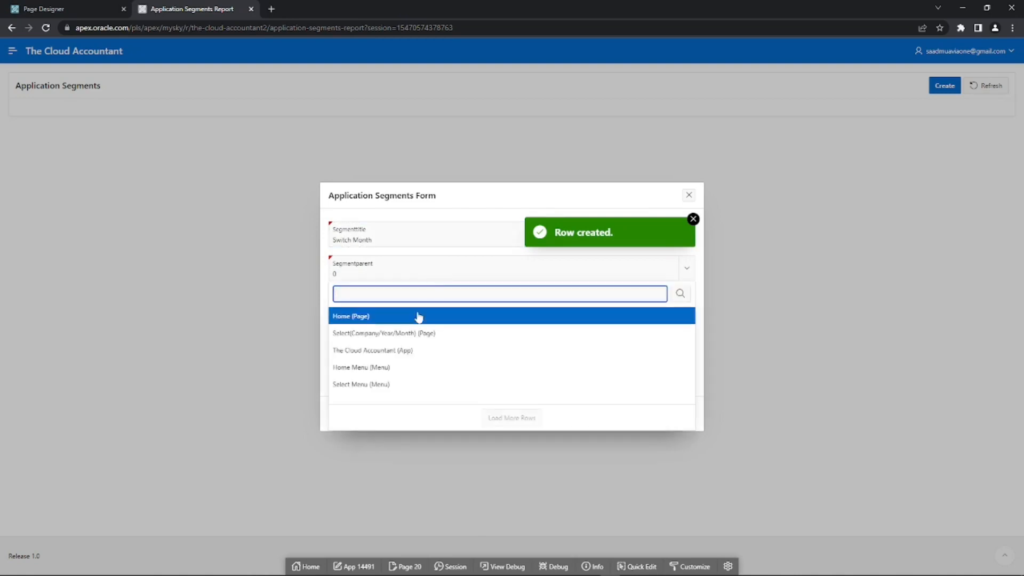
left_click(375, 334)
left_click(395, 304)
left_click(366, 337)
left_click(382, 336)
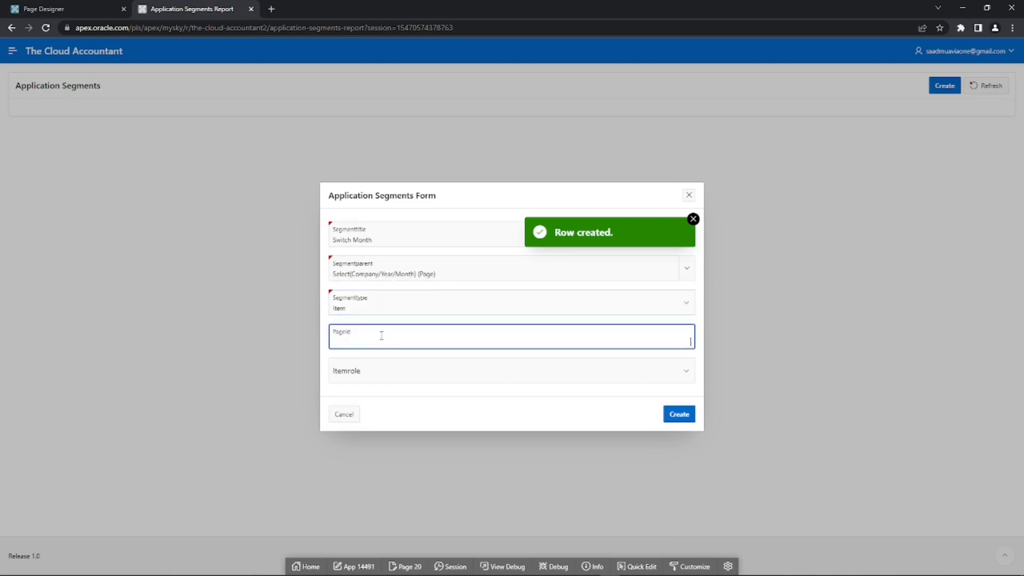
left_click(375, 373)
left_click(364, 405)
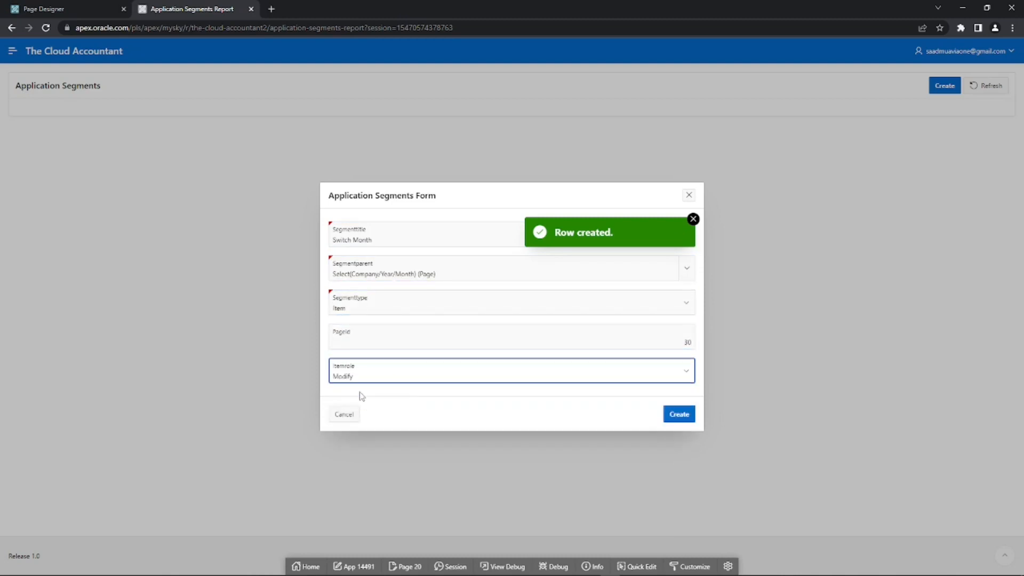
left_click(679, 415)
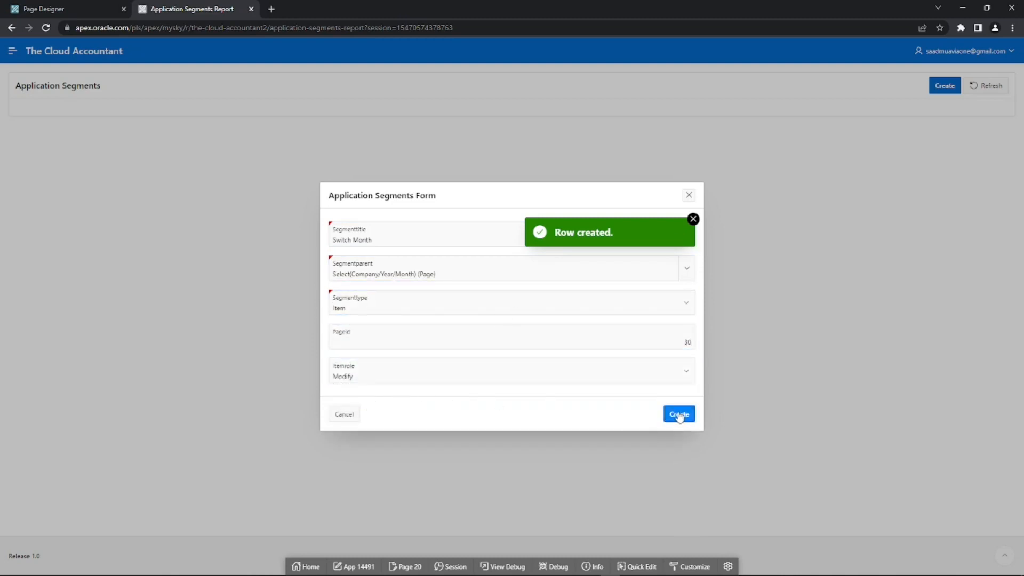
left_click(690, 196)
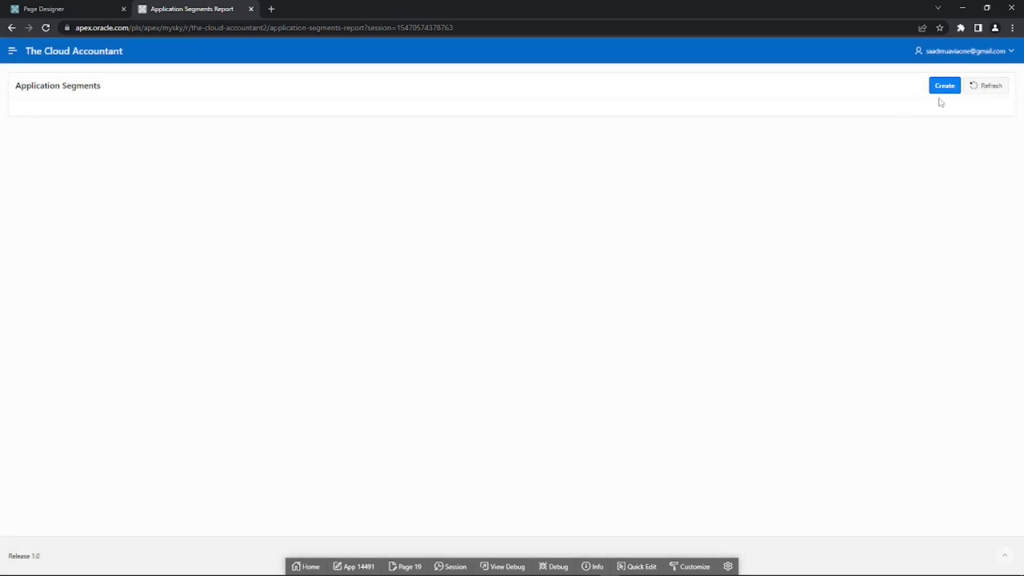
- Refresh the Application Segments tree and expand Home Menu, Select Menu and Select(Company/Year/Month) to check the segment hierarchy
left_click(982, 87)
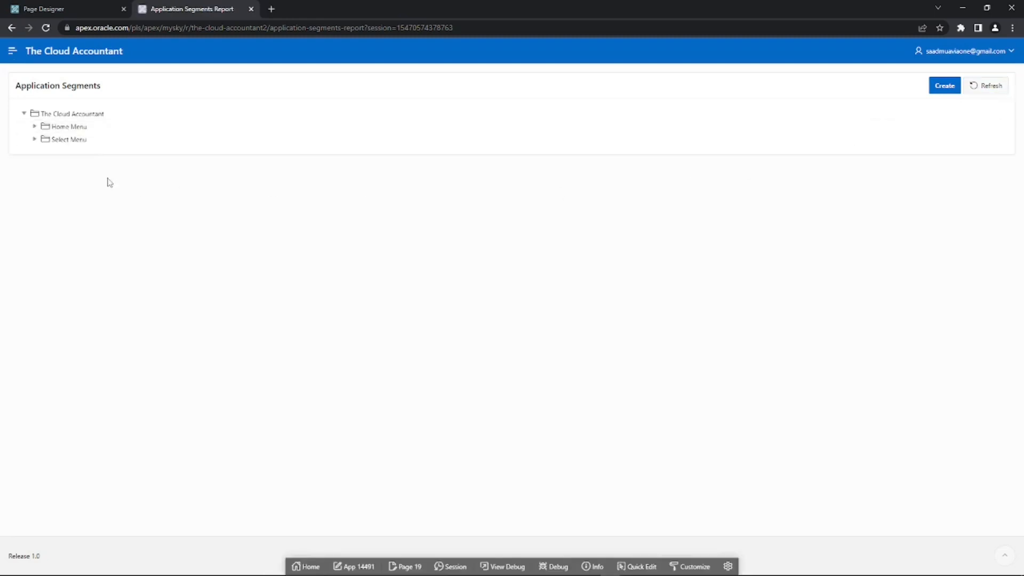
left_click(35, 127)
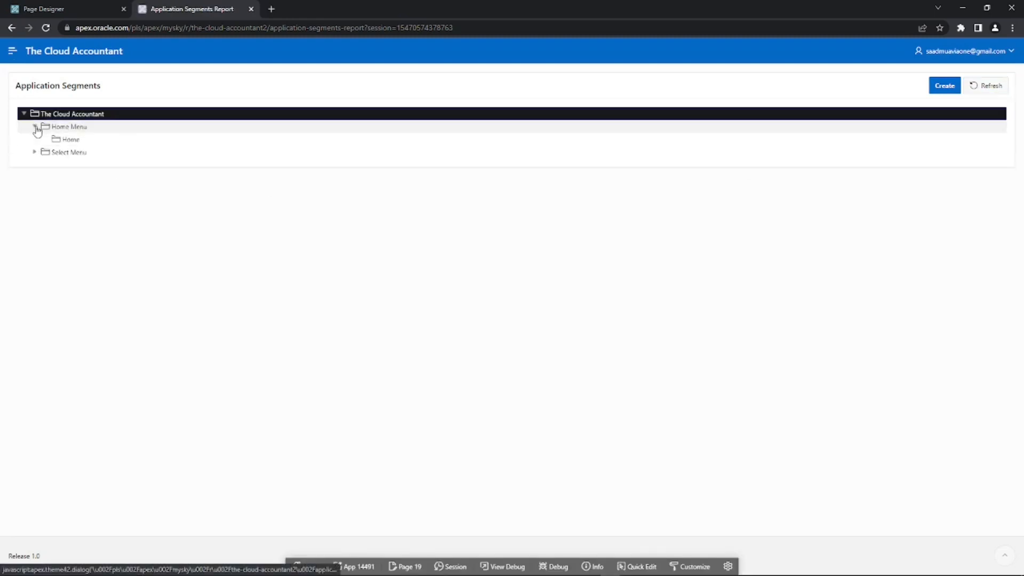
left_click(34, 153)
left_click(45, 165)
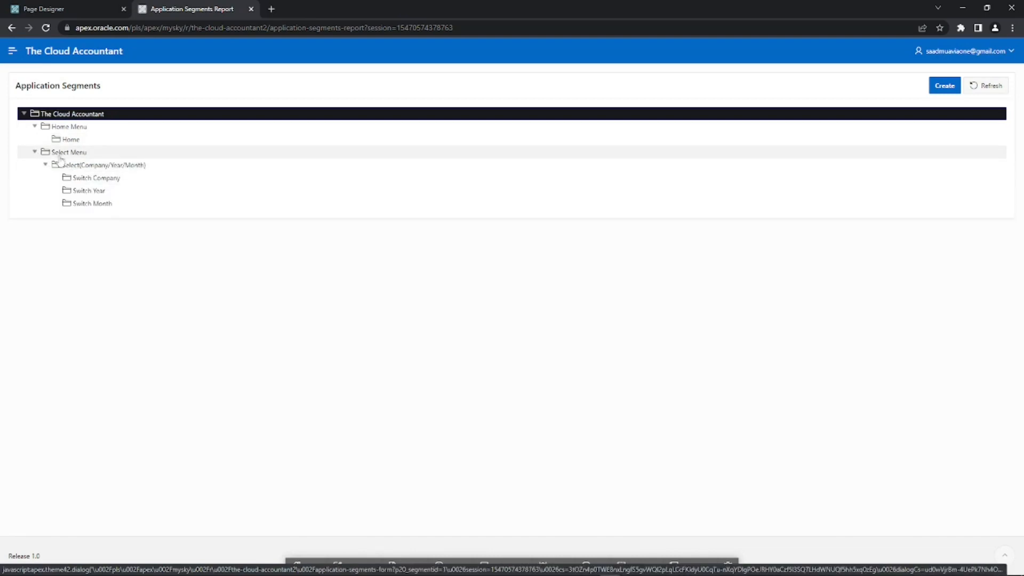
- Review the form details of the Home Menu and The Cloud Accountant segments, and check the application's navigation menu
left_click(67, 128)
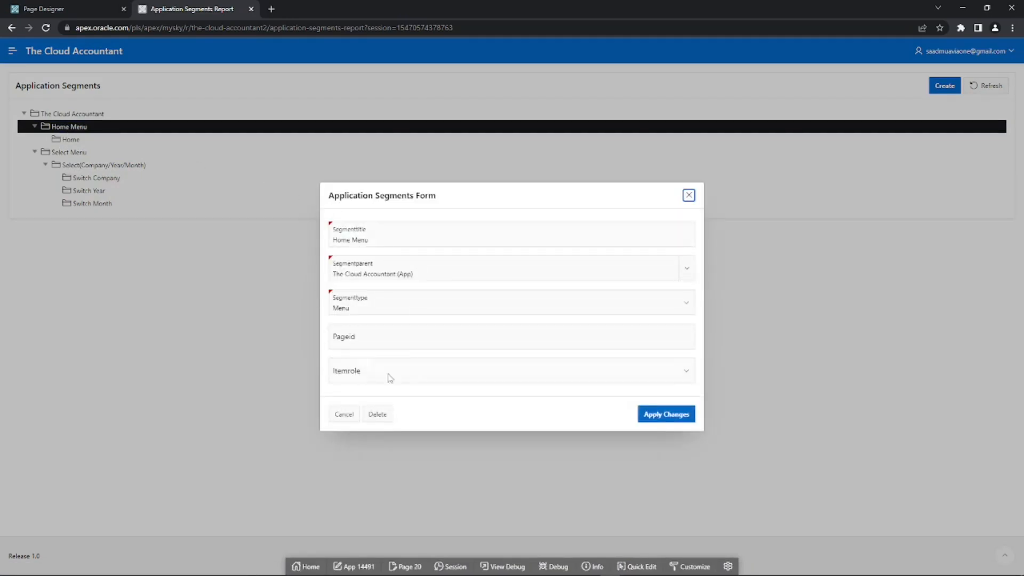
left_click(689, 195)
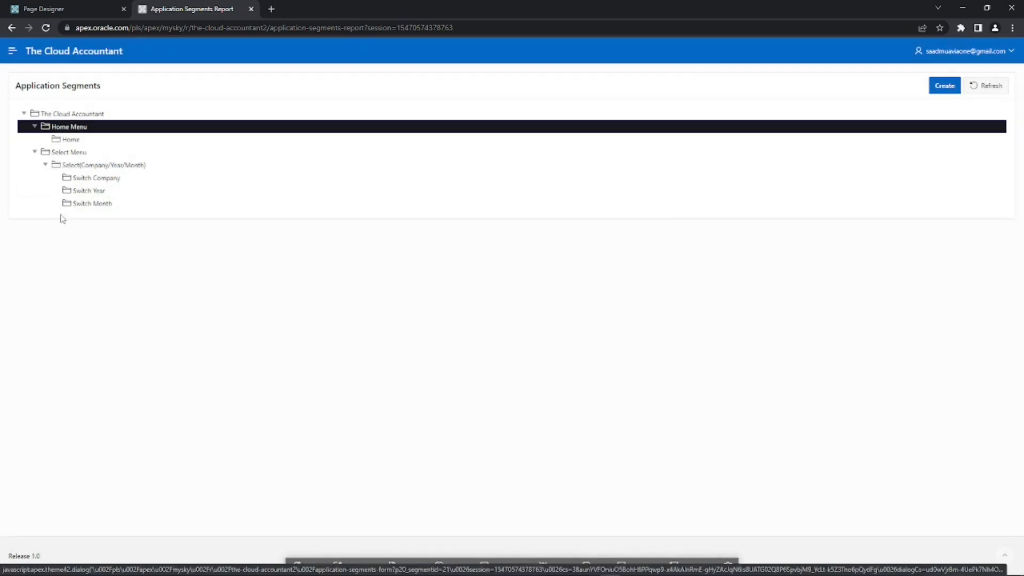
left_click(45, 114)
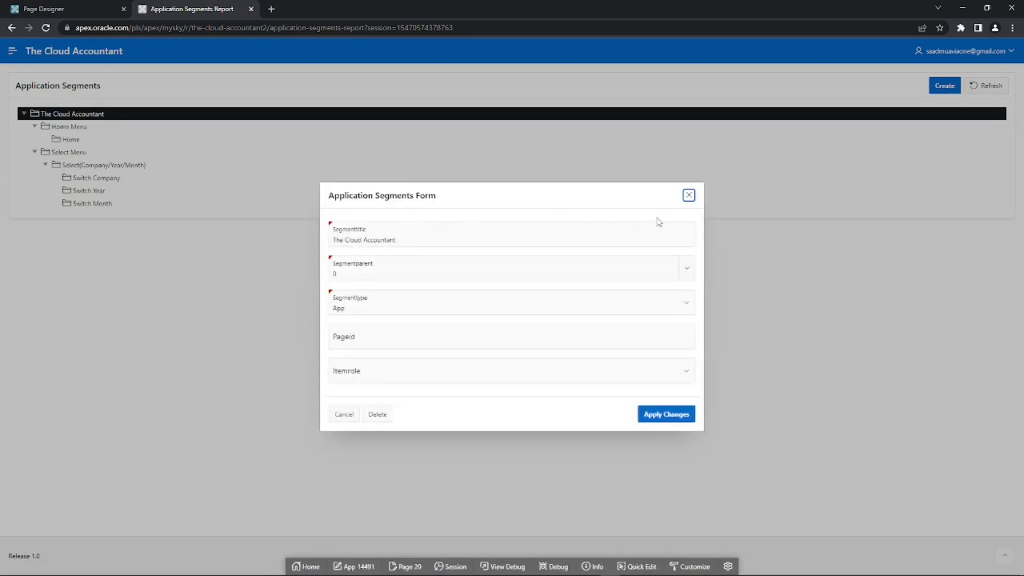
left_click(689, 195)
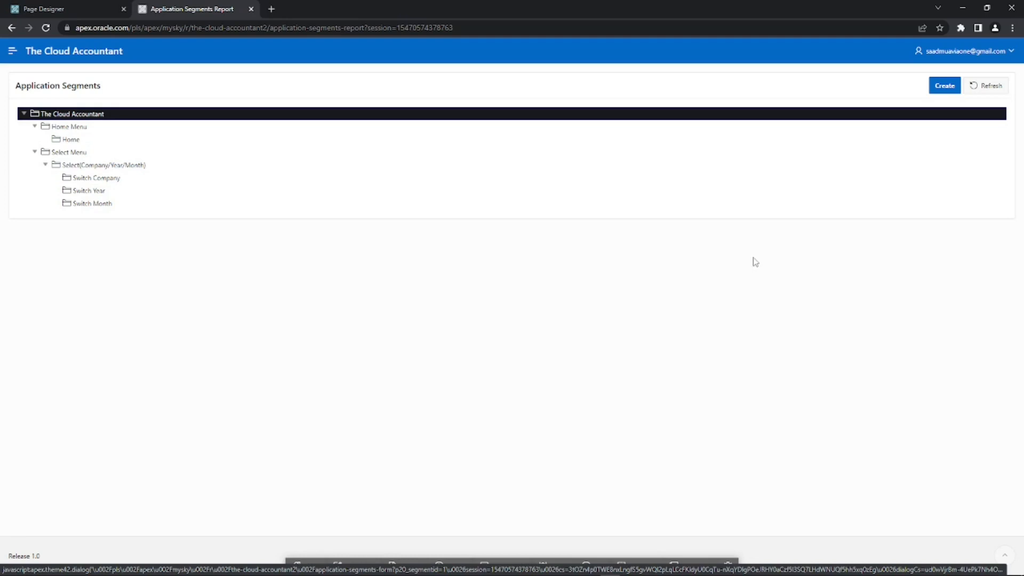
left_click(12, 51)
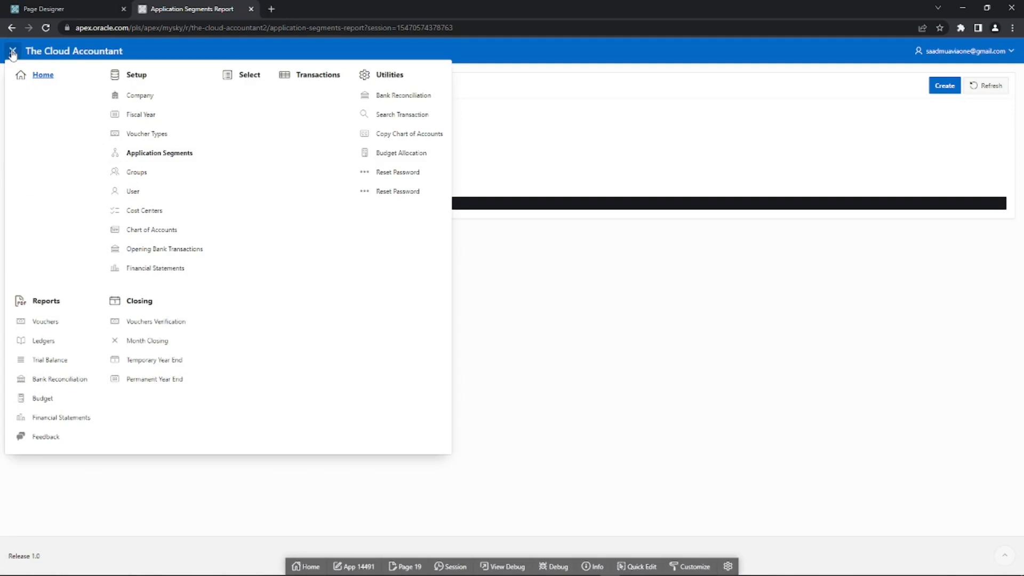
left_click(11, 52)
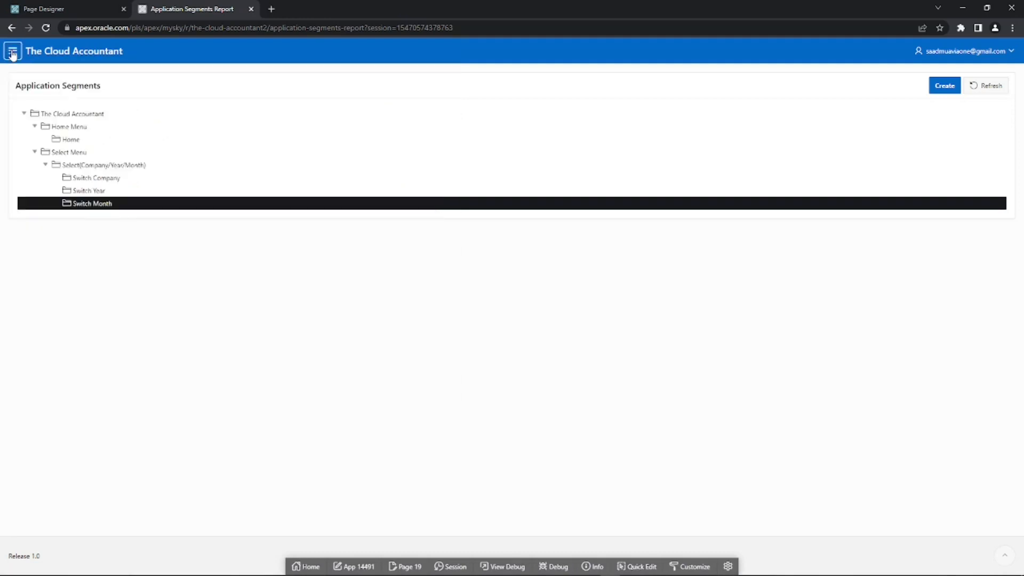